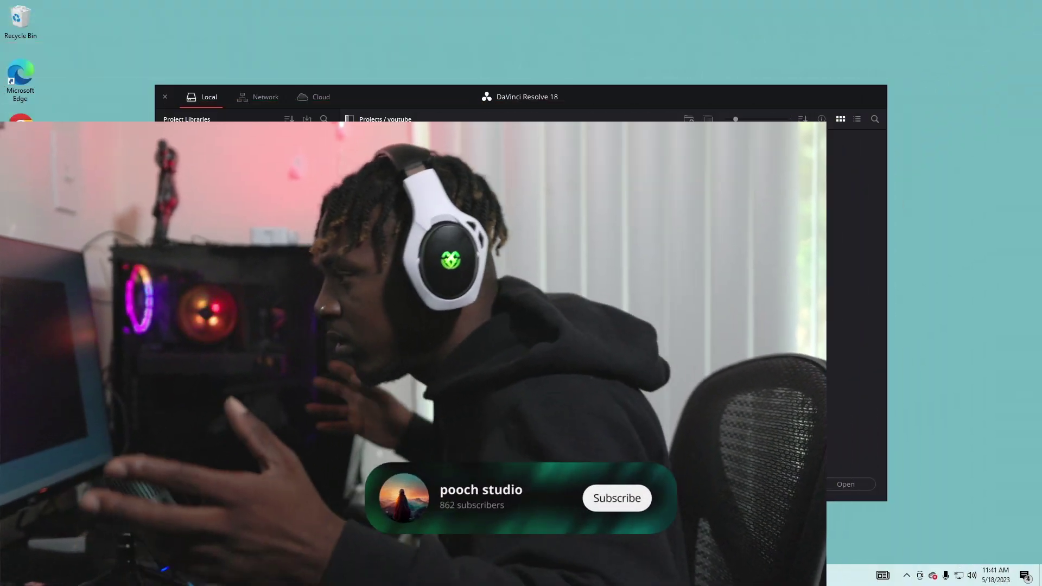
Create a new project named "youtube video one" in the youtube project folder.
text(1)
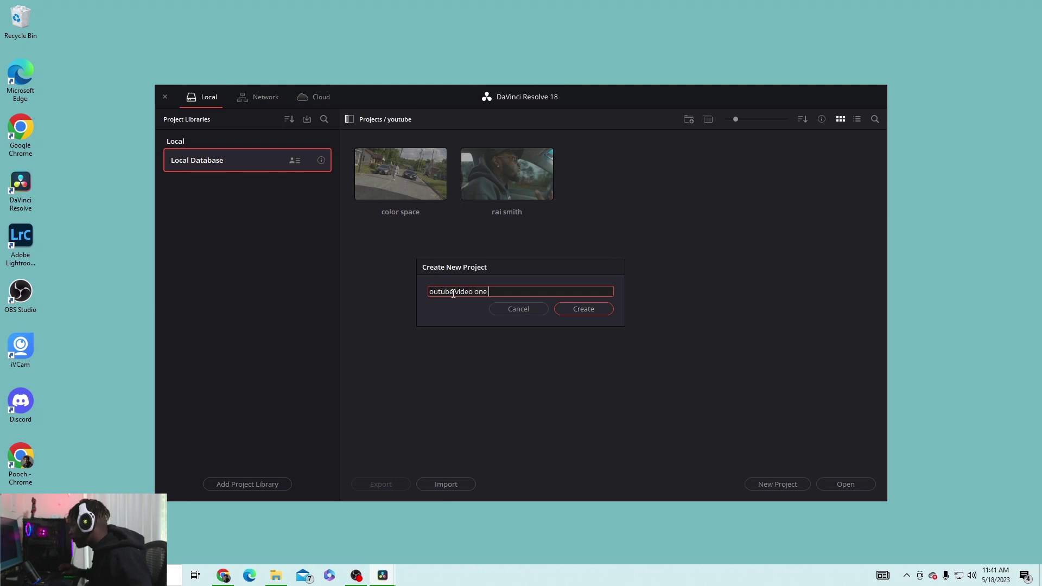
key(BackSpace)
key(Delete)
text(y)
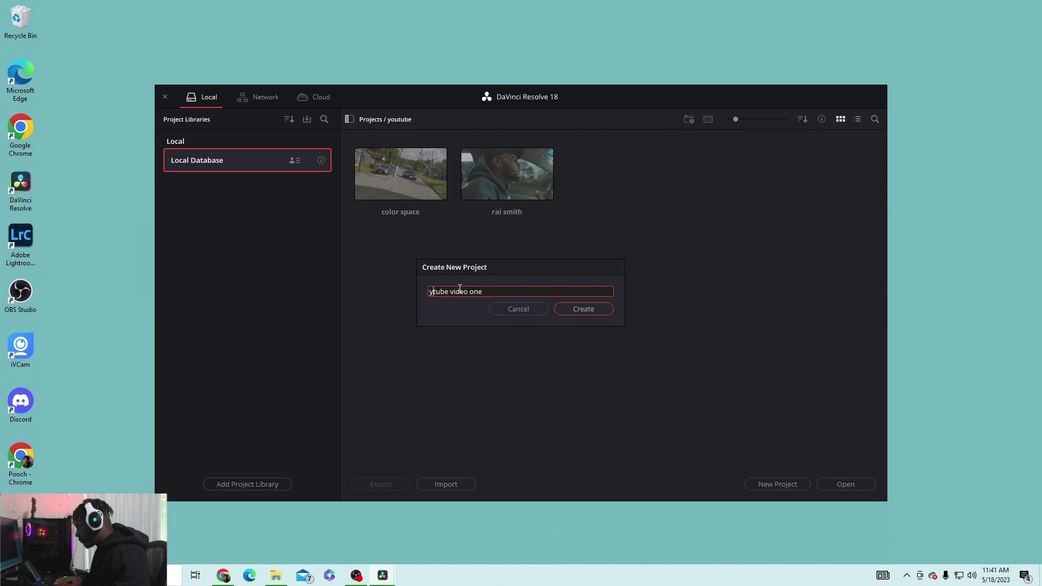
text(ou)
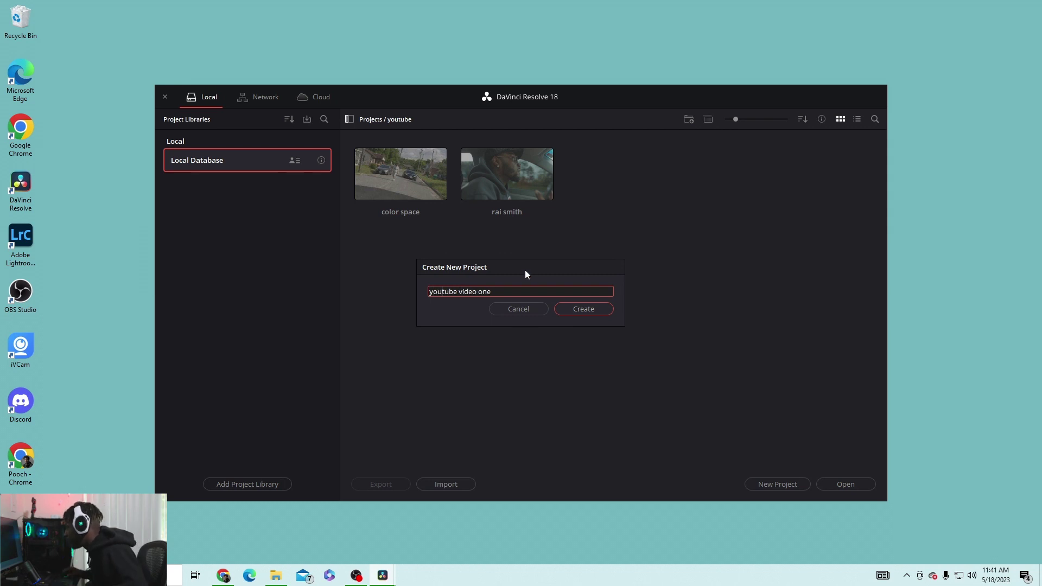
click(577, 310)
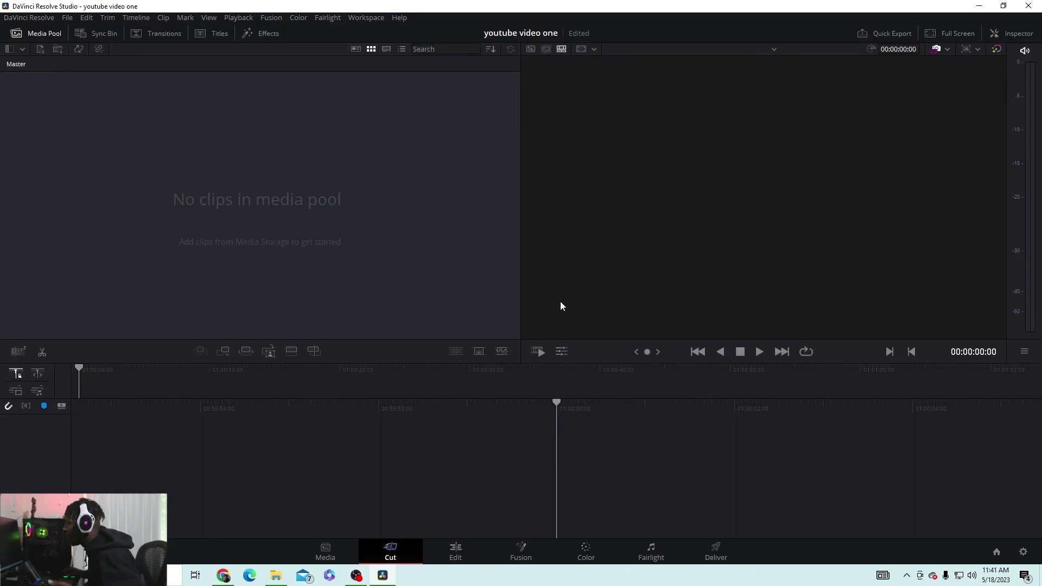
Look through the Media, Cut, Edit, Fusion, Color, Fairlight and Deliver pages to examine each workspace.
click(326, 553)
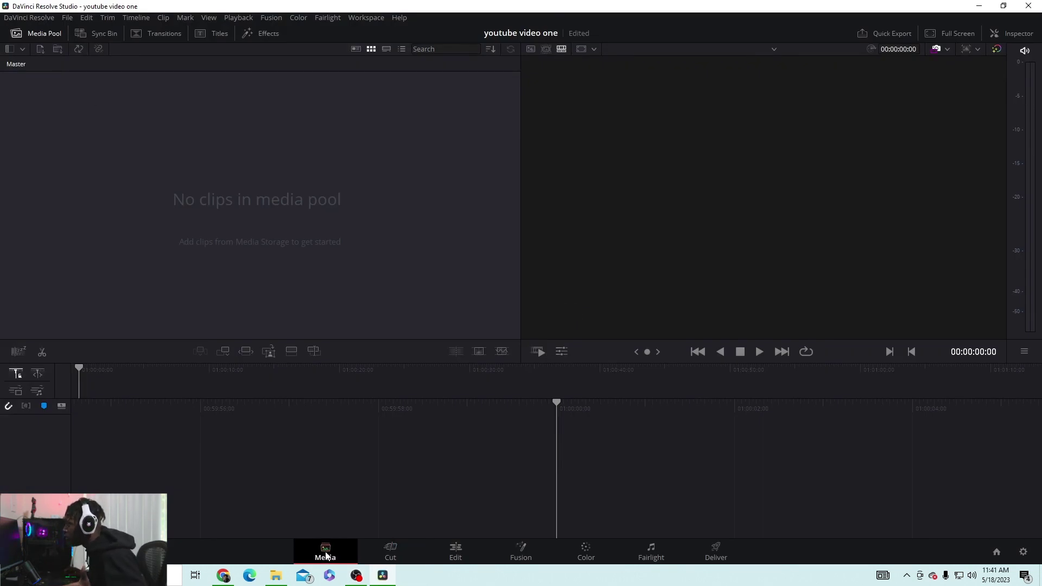
click(402, 556)
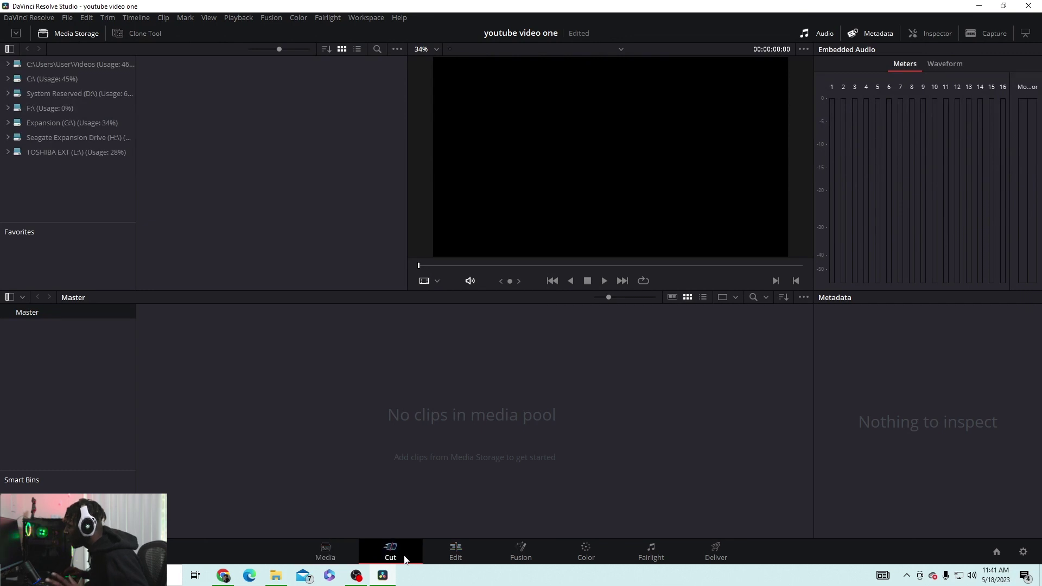
click(455, 553)
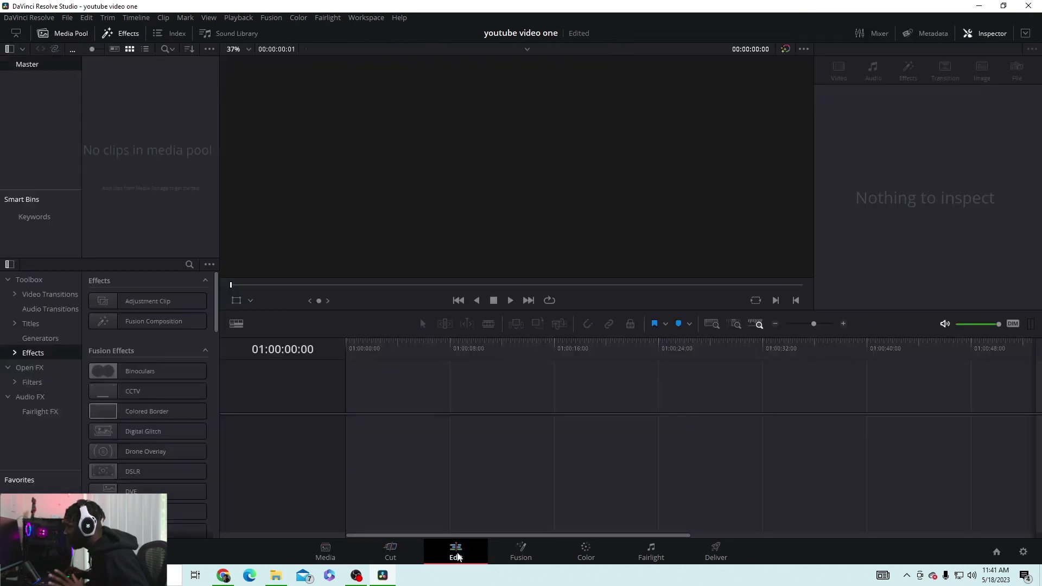
click(520, 552)
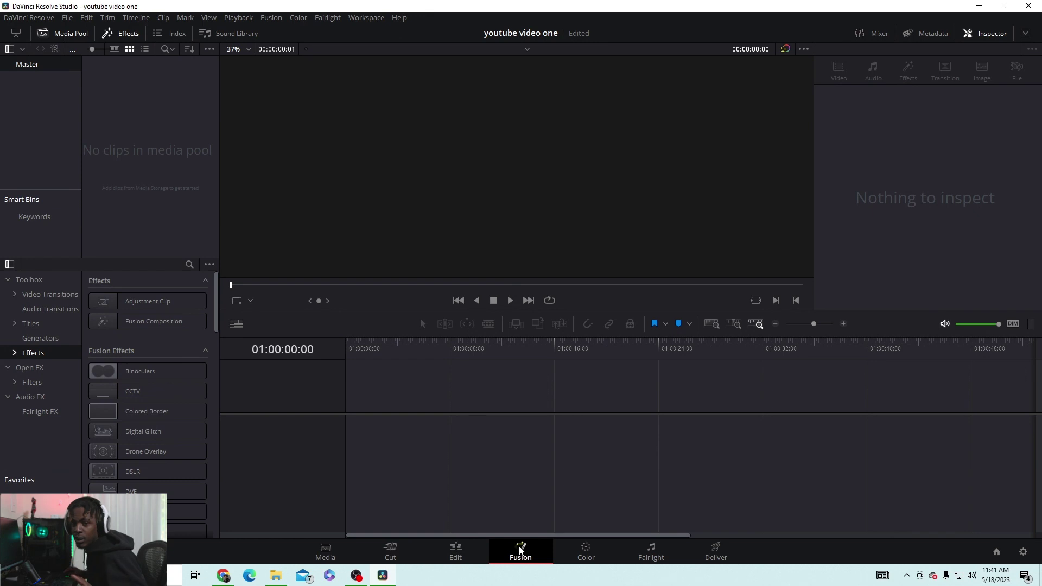
click(593, 552)
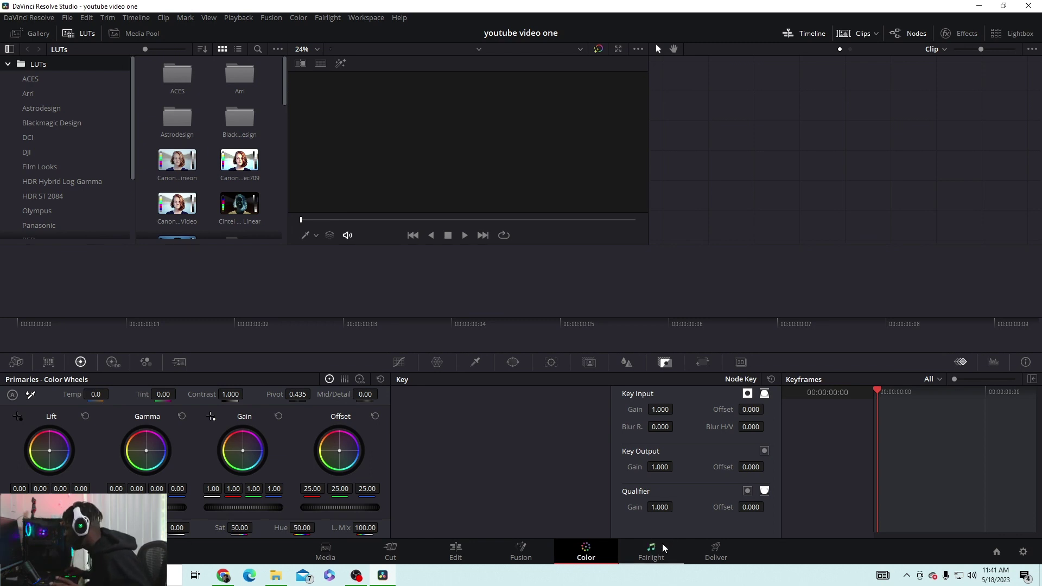
click(650, 554)
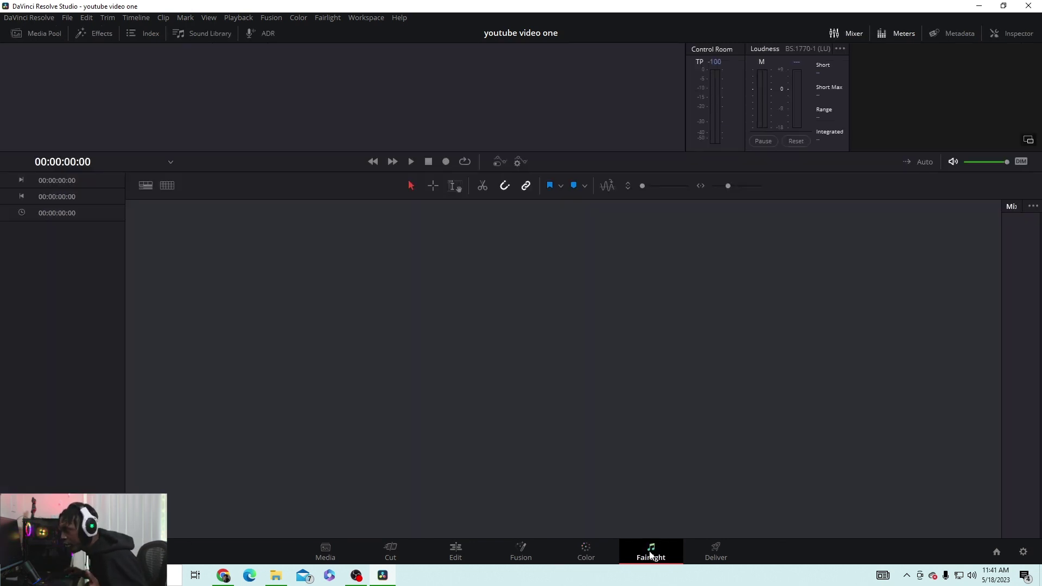
click(715, 550)
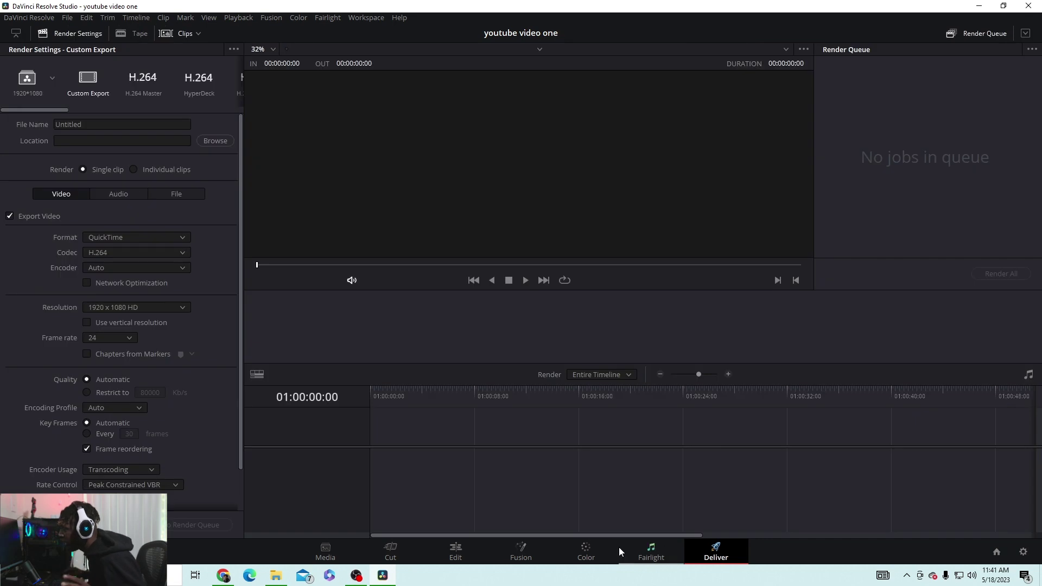
click(354, 549)
click(391, 552)
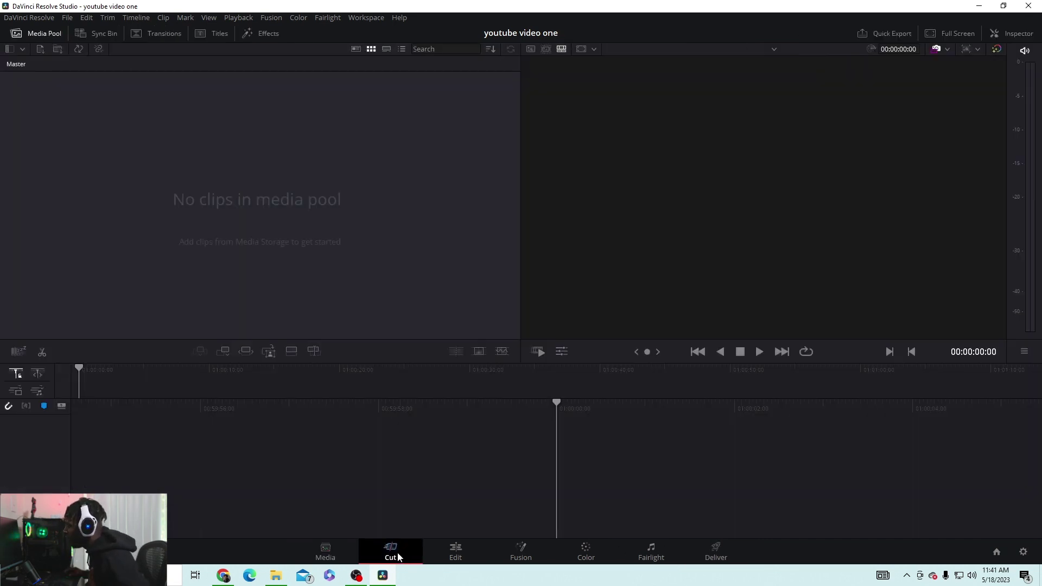
Go to the Edit page and widen the media pool area.
click(455, 551)
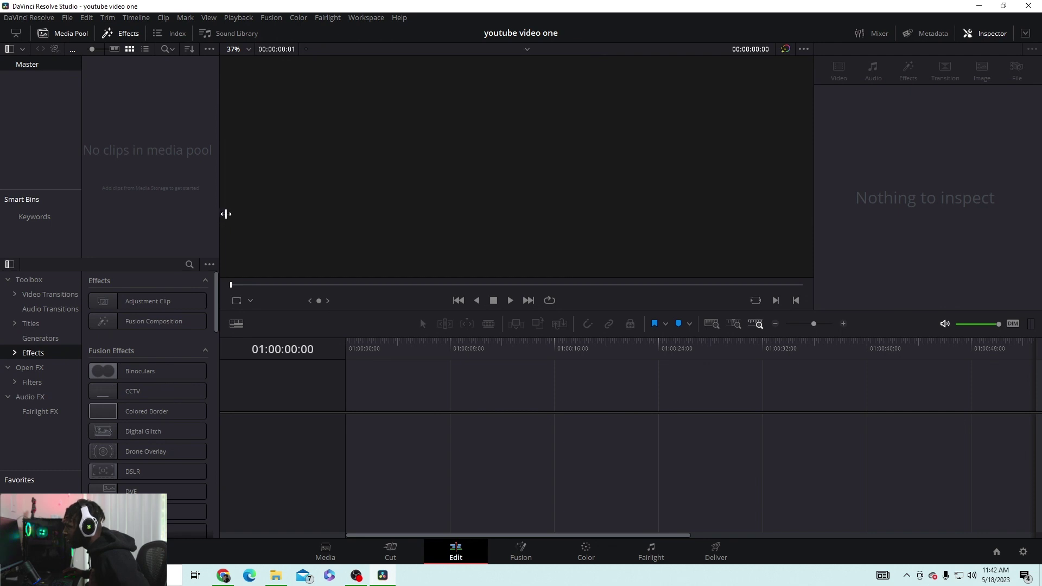
drag(222, 218, 295, 219)
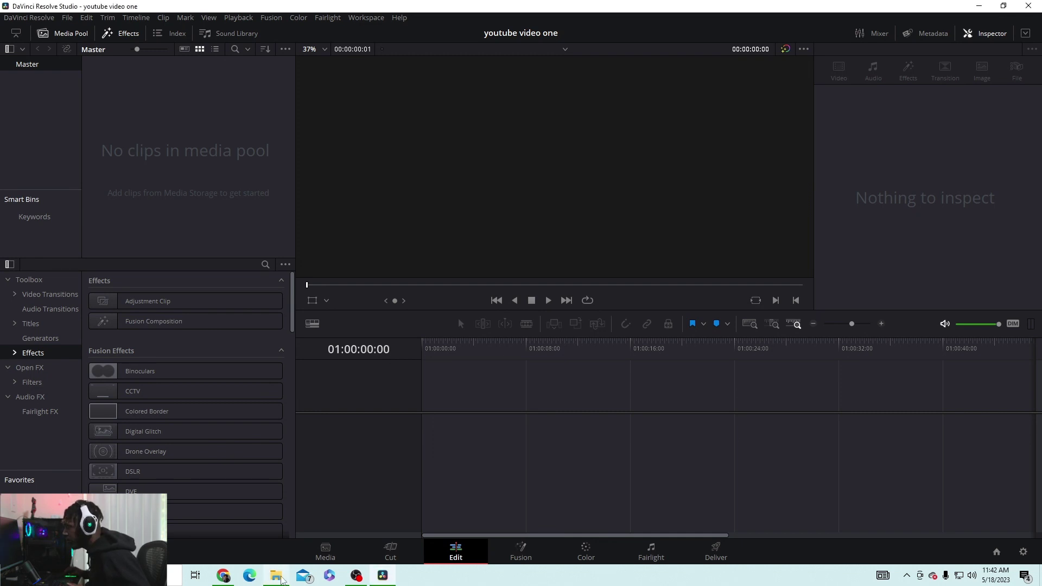
Switch to File Explorer and open the video folder inside Rudeboi on the Expansion (G:) drive.
click(279, 577)
drag(274, 371, 773, 146)
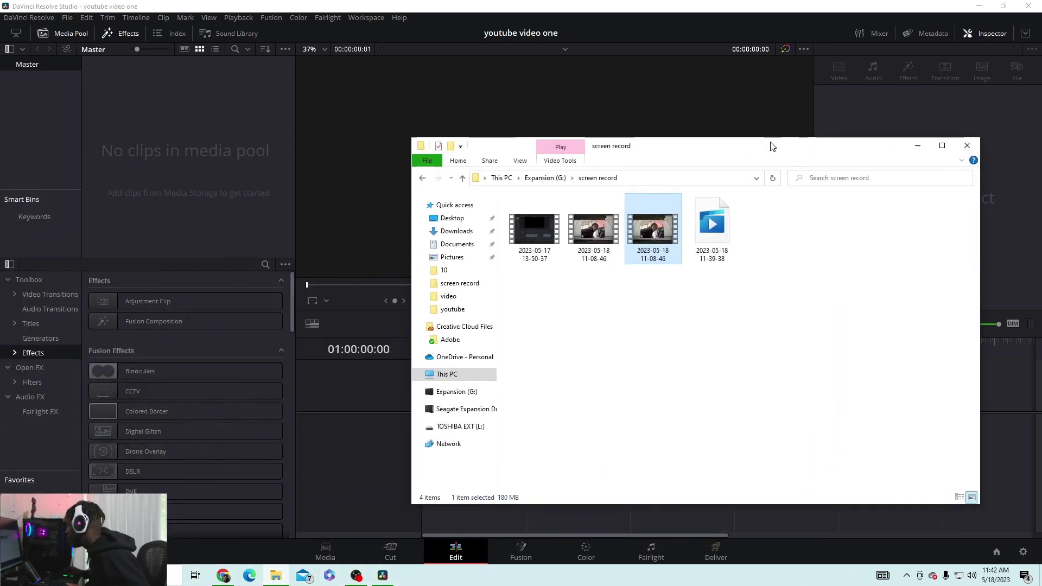
click(454, 376)
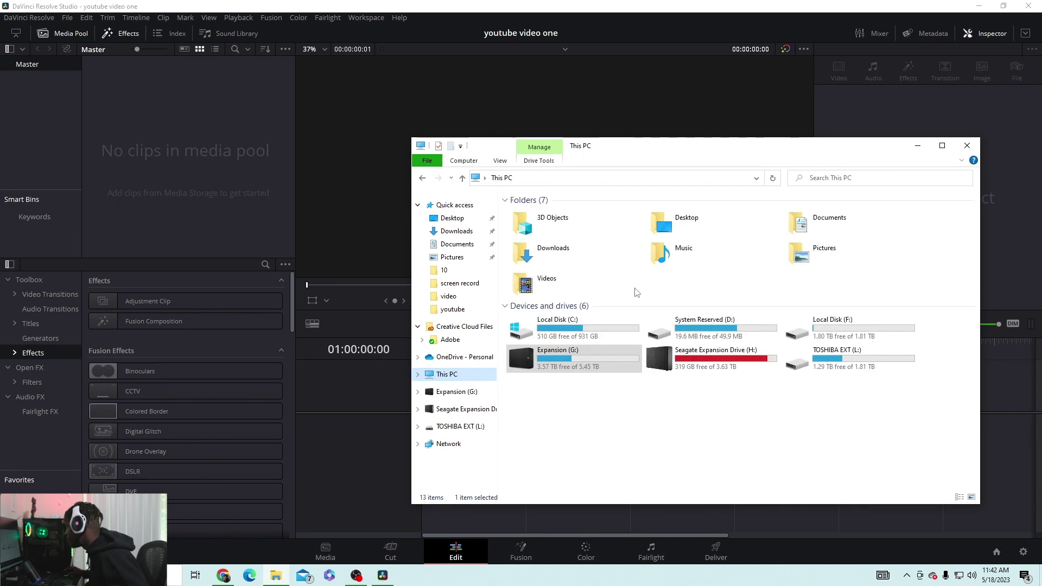
double_click(521, 361)
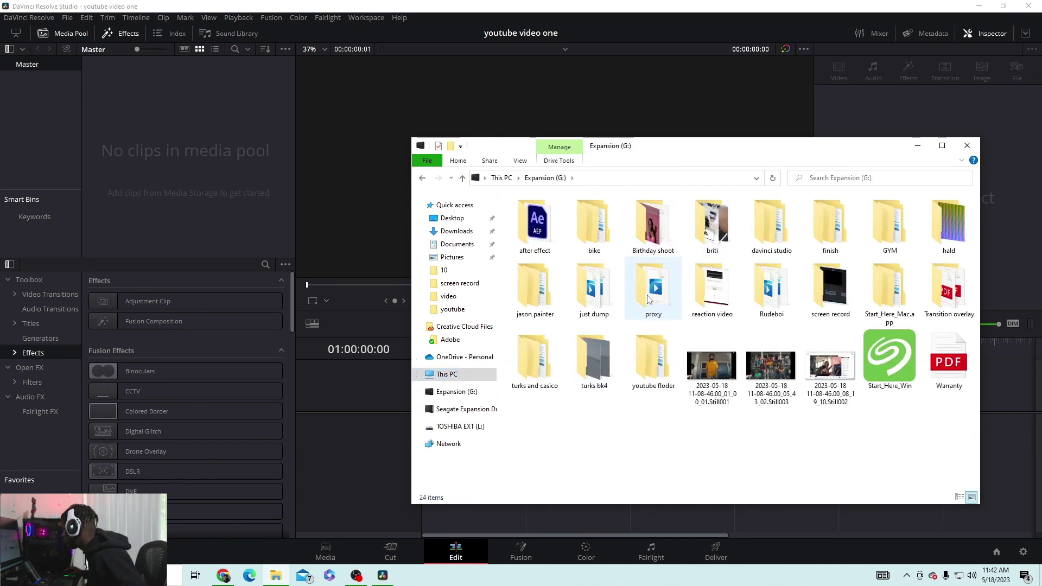
double_click(771, 288)
click(649, 229)
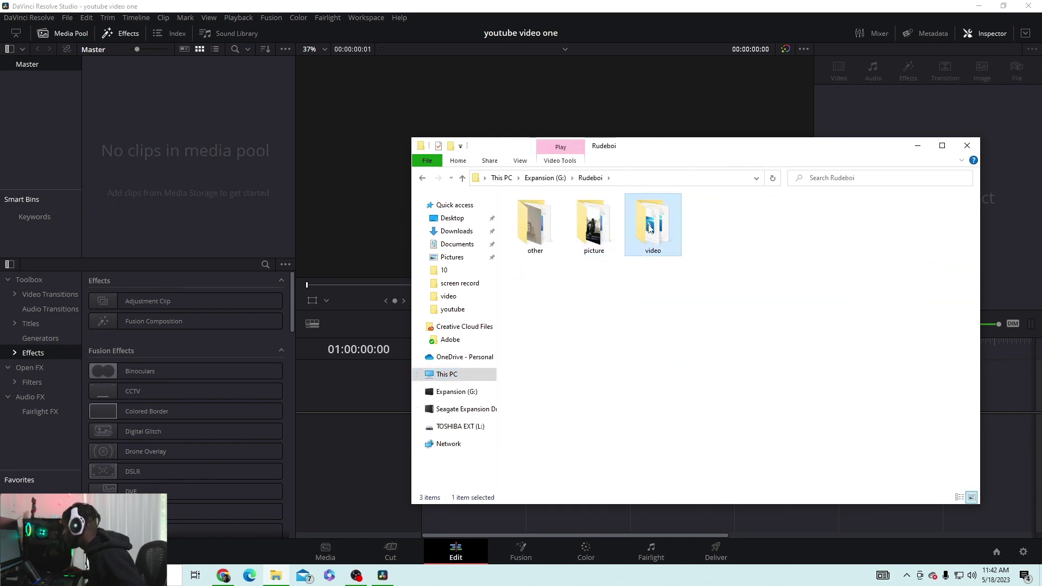
double_click(650, 229)
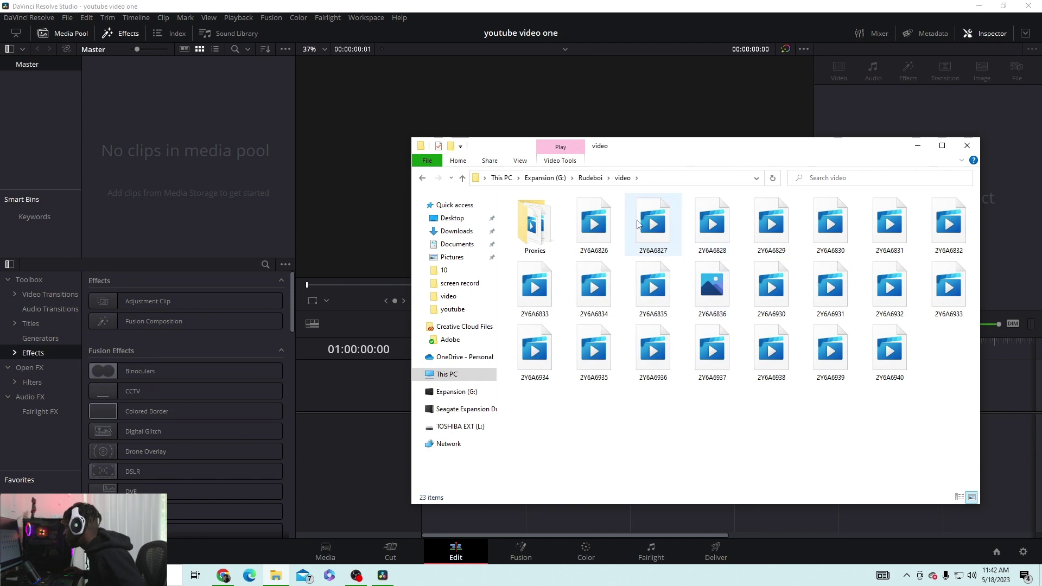
Import clip 2Y6A6830 into the DaVinci Resolve media pool, changing the project frame rate to match the clip.
drag(807, 239, 170, 155)
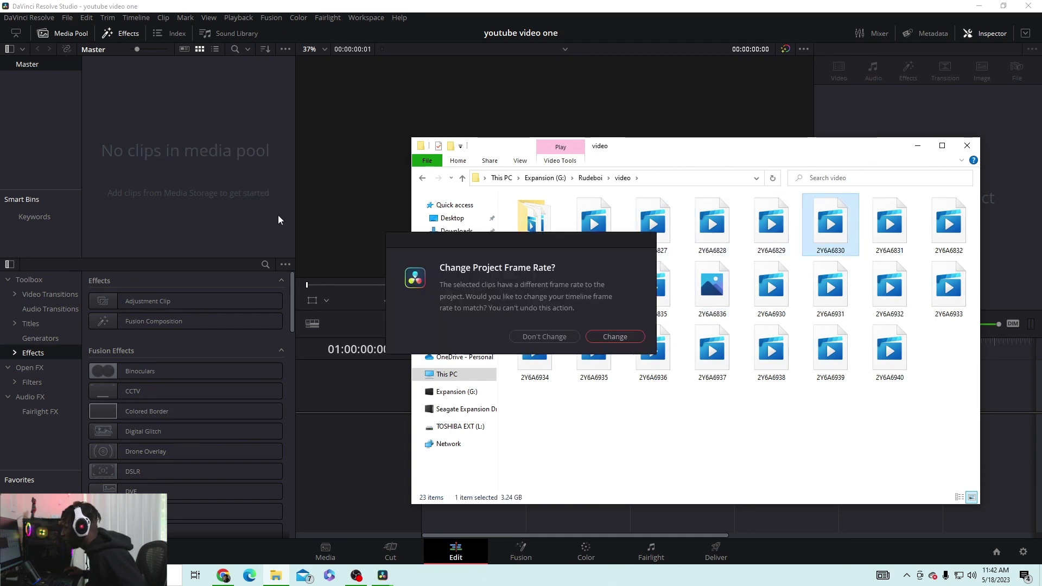
click(606, 337)
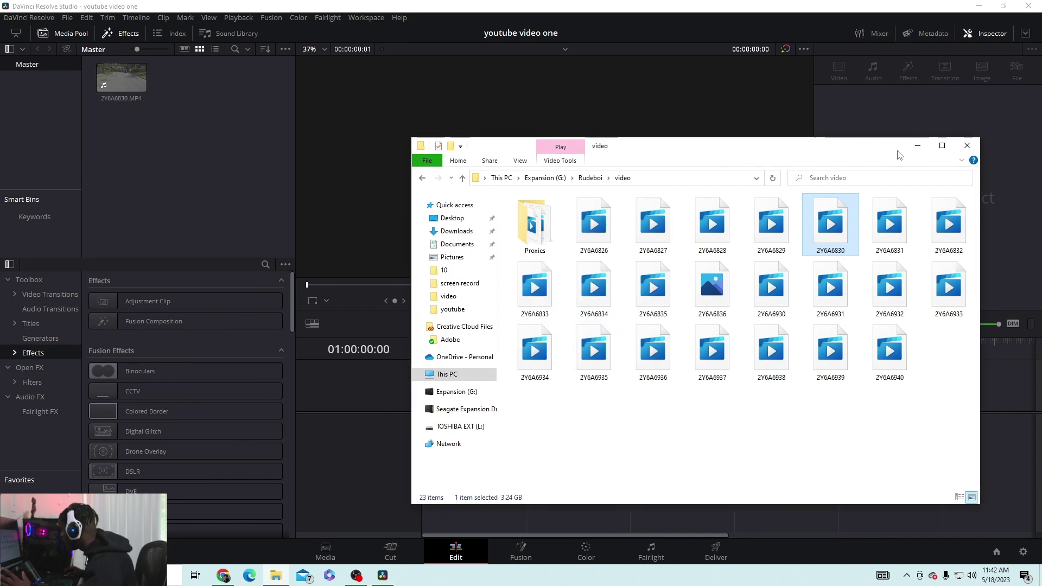
click(917, 145)
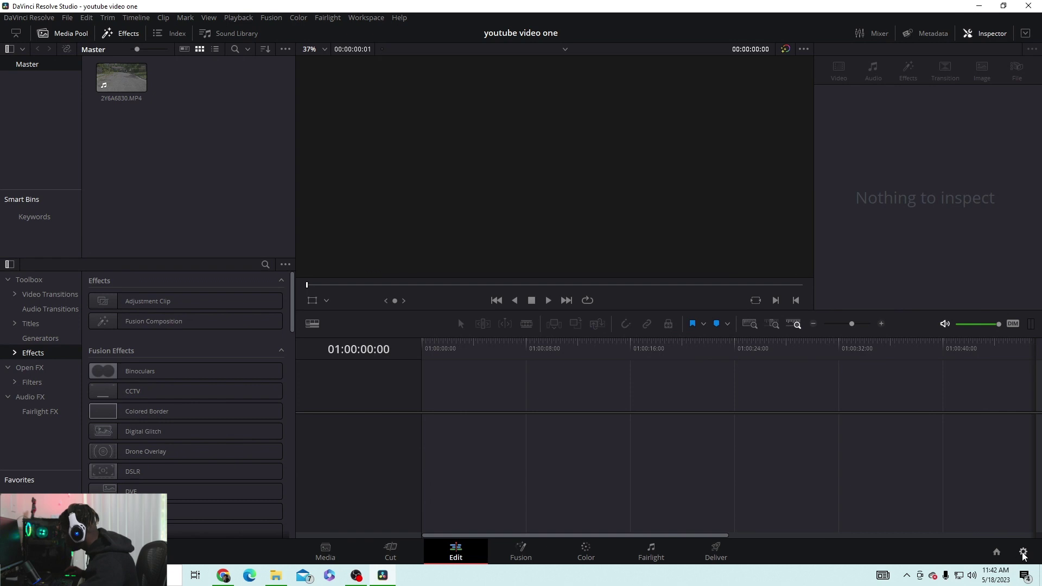
Set the project's timeline frame rate to 23.976 frames per second and save the project settings.
click(1023, 552)
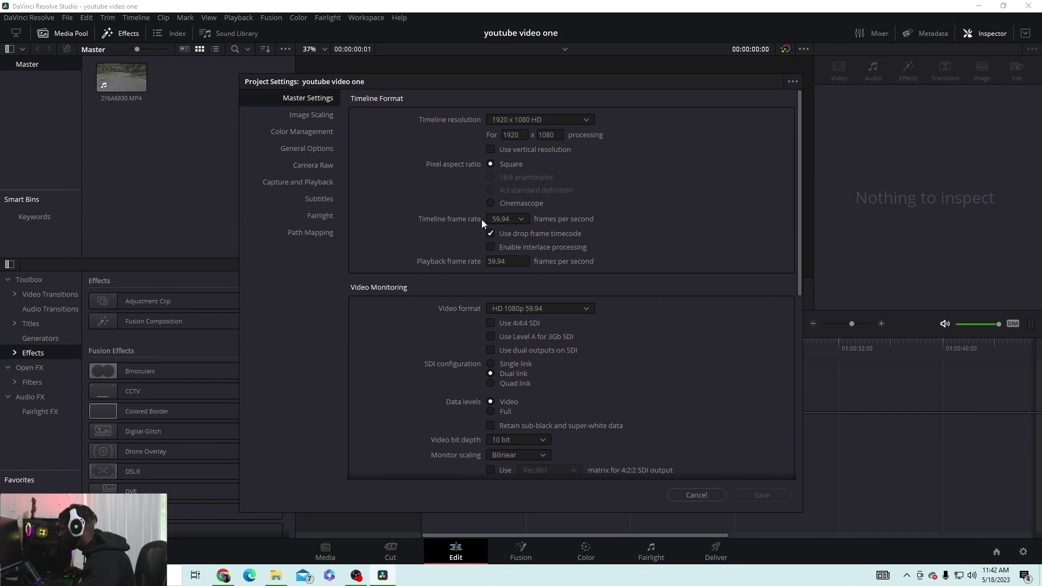
click(511, 218)
click(509, 247)
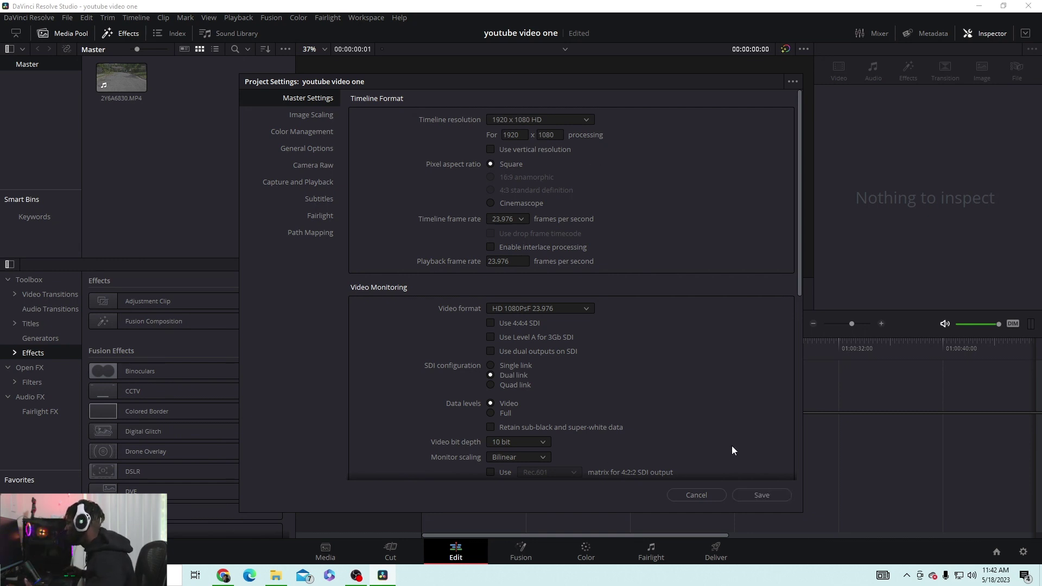
scroll(731, 450, down, 6)
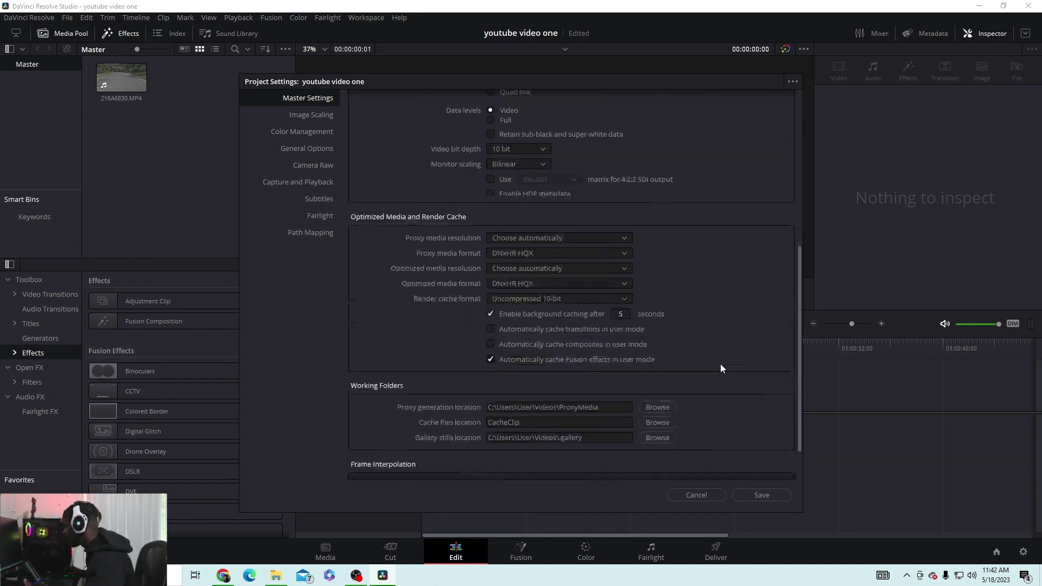
click(762, 495)
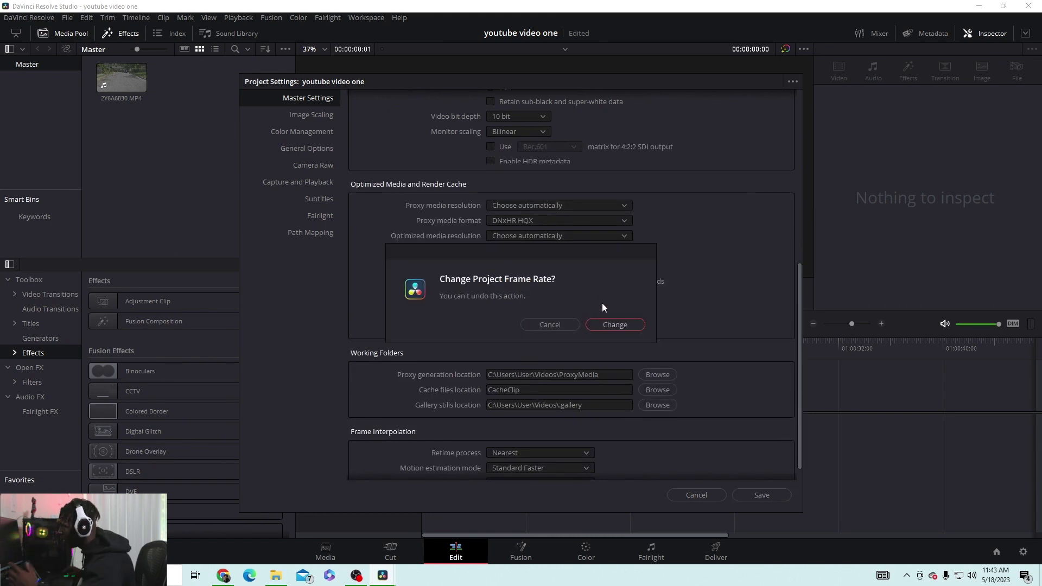
click(613, 324)
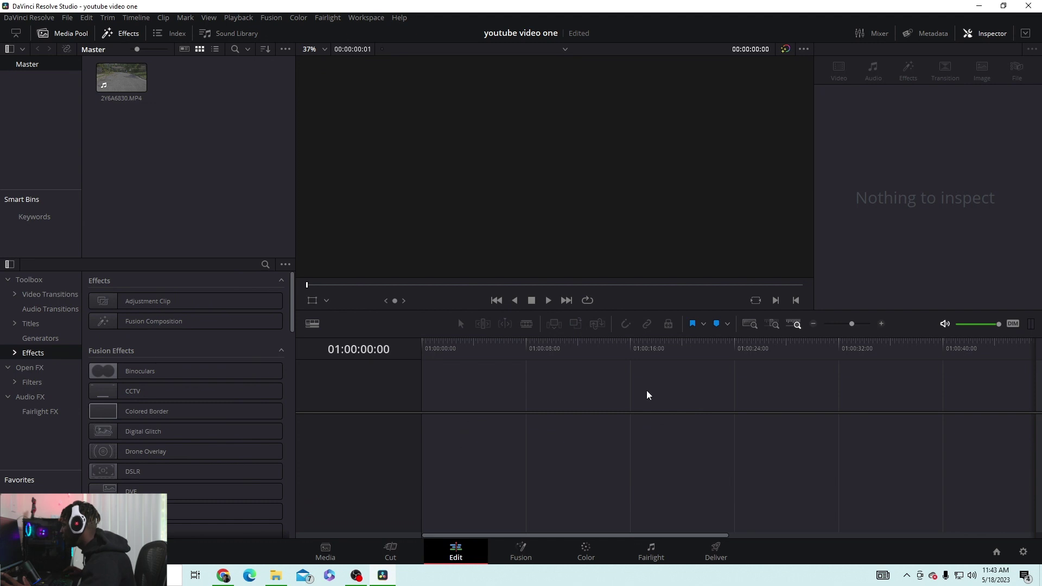
Import clip 2Y6A6831 from the same File Explorer video folder into the media pool.
click(125, 78)
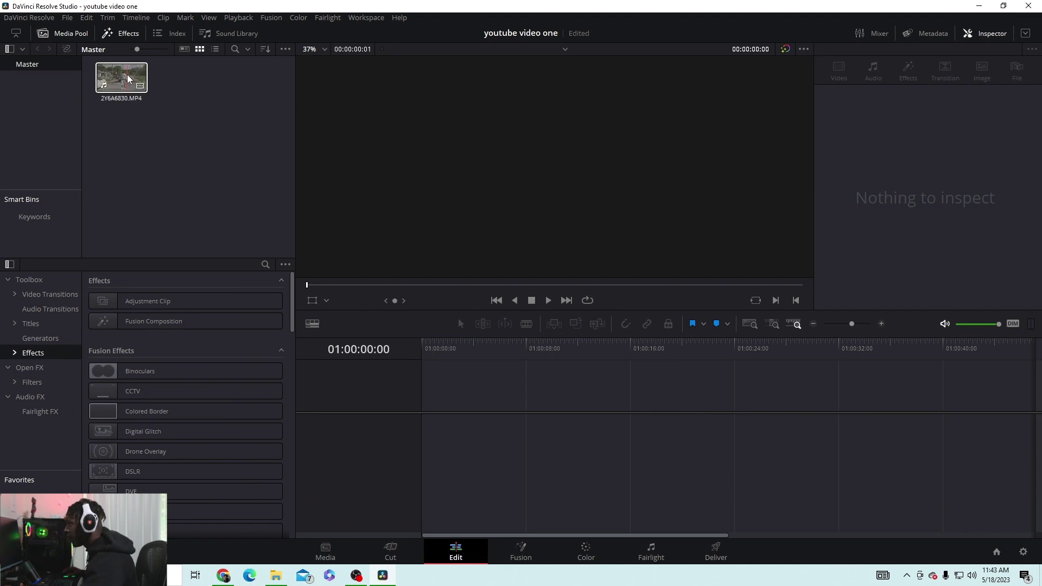
click(277, 575)
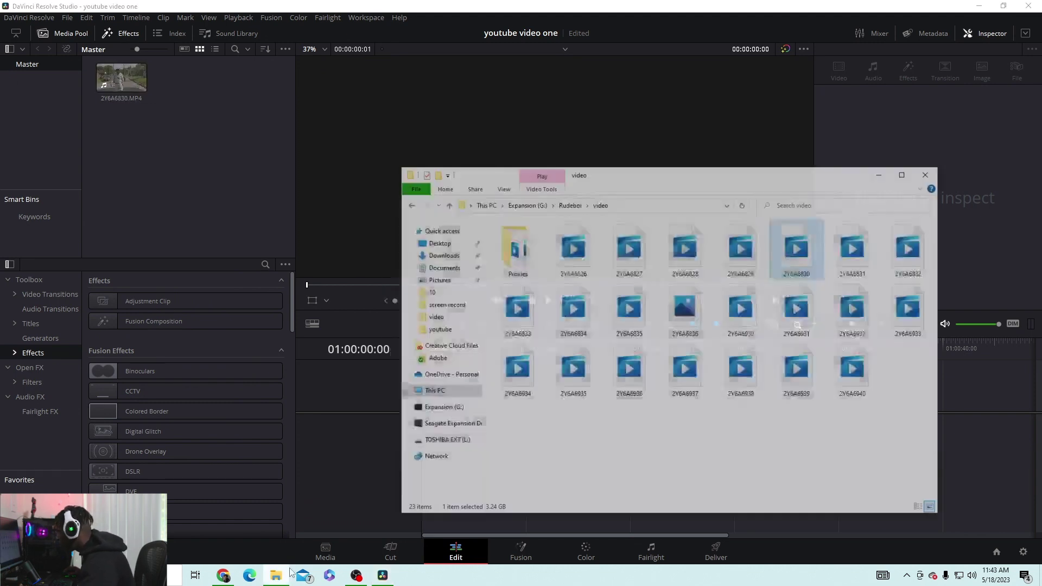
key(Right)
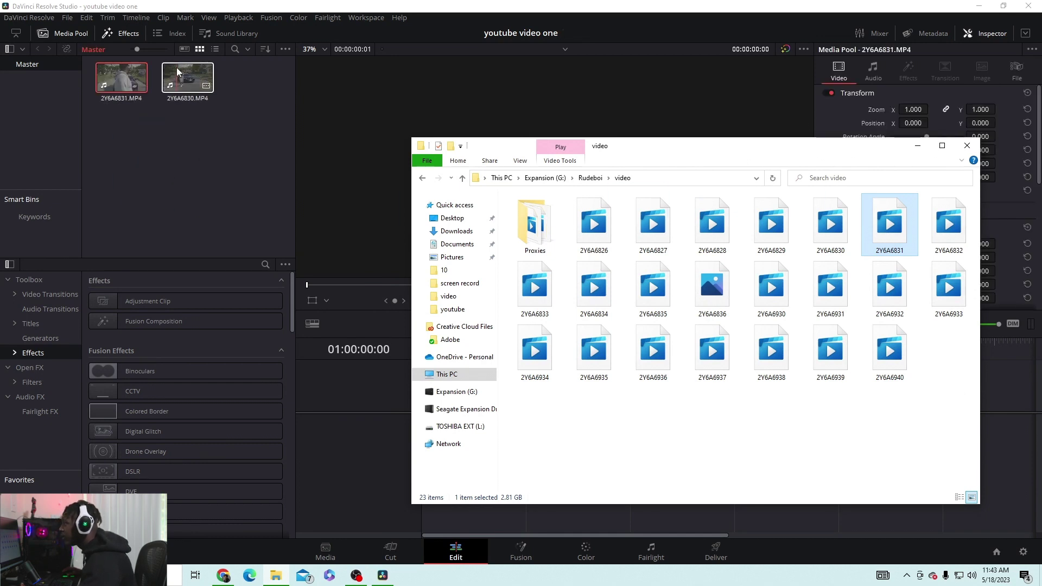
Preview clip 2Y6A6830 and place a section of about 1.8 seconds, video only, at the start of a new timeline.
click(187, 66)
drag(351, 284, 578, 284)
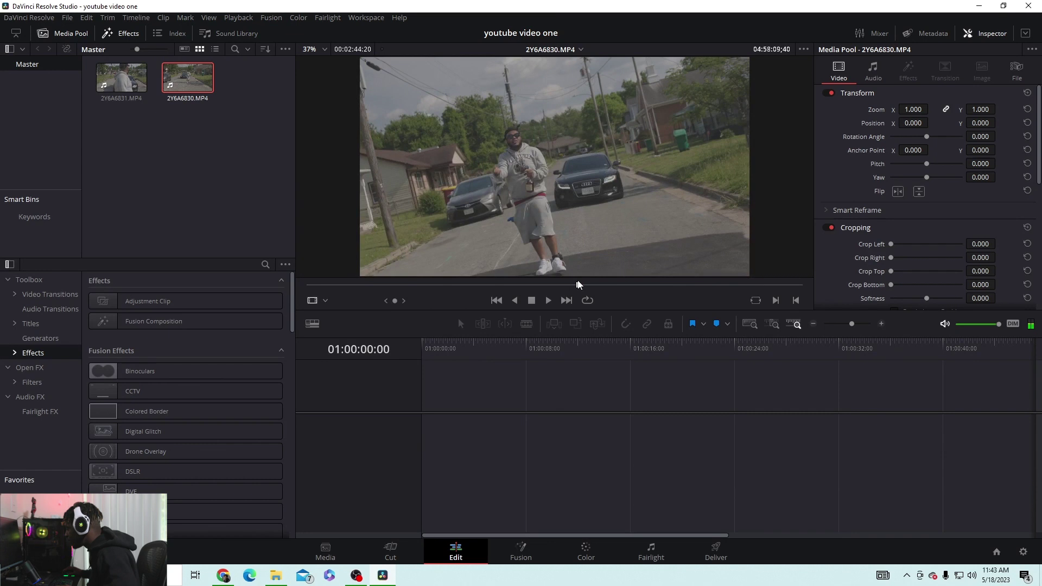
key(space)
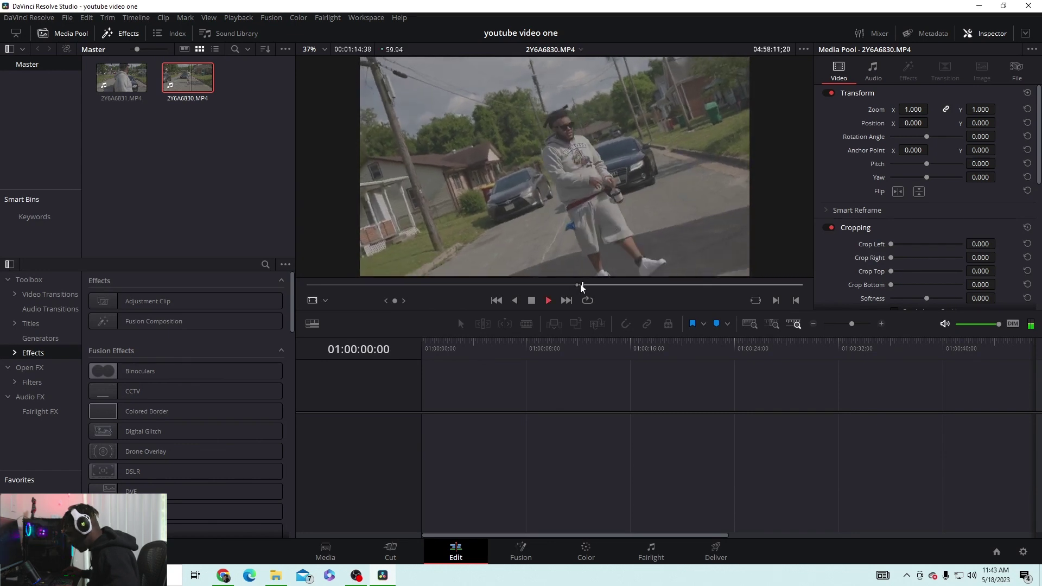
drag(583, 274, 432, 417)
Preview clip 2Y6A6831 and place a short video-only section on Video 1 at about 4.7 seconds, leaving a gap after the first clip.
click(194, 78)
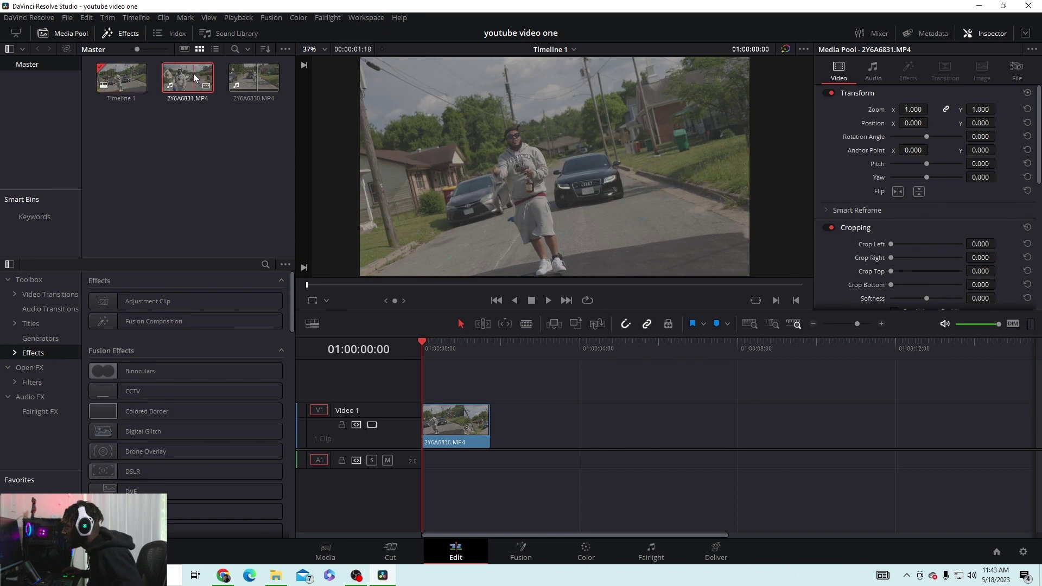
double_click(194, 77)
drag(386, 286, 724, 297)
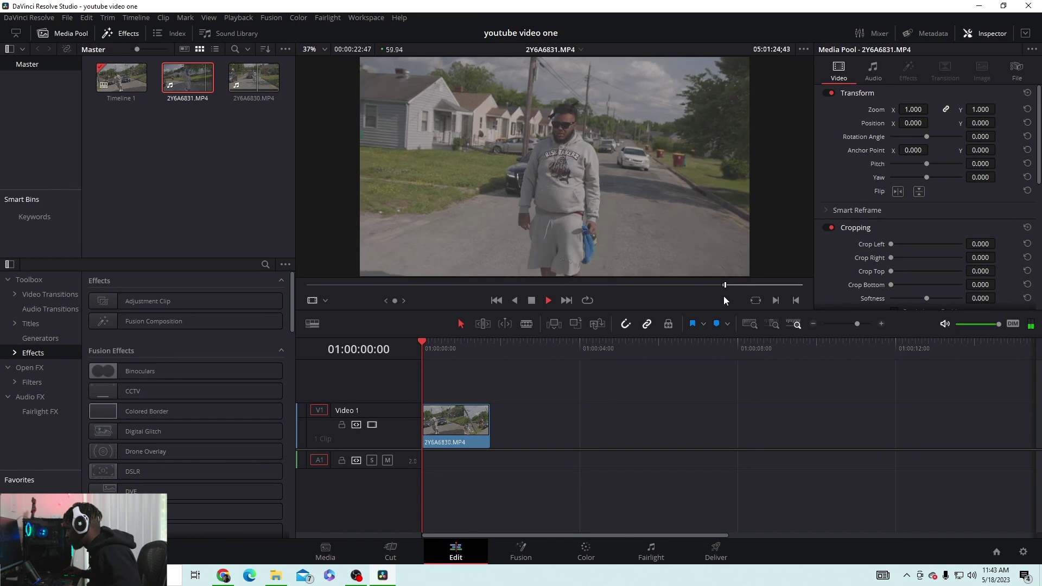
drag(537, 253, 644, 430)
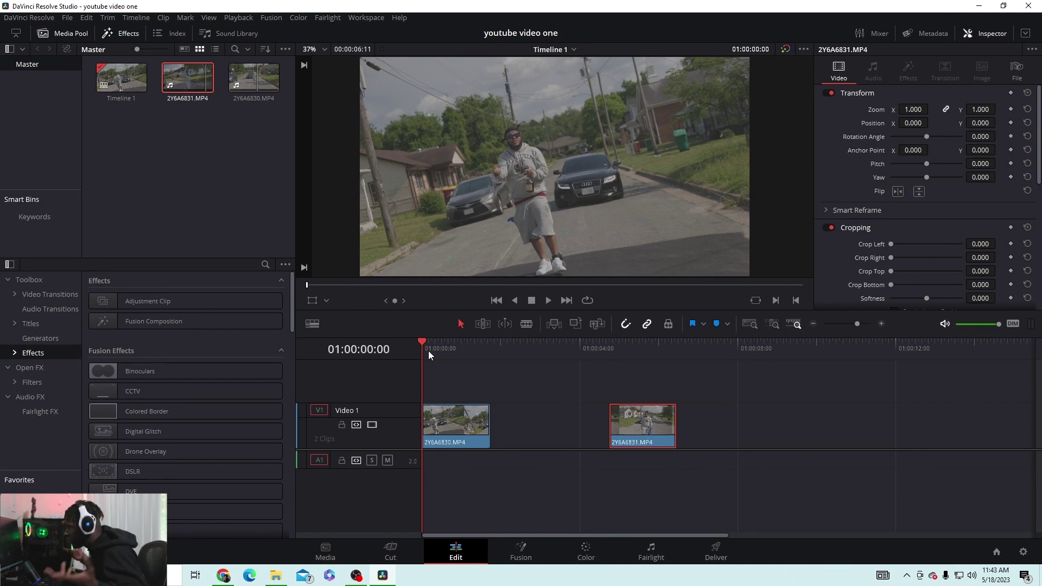
Add an adjustment clip on Video 2 above the first clip and trim its end to match clip 2Y6A6830.
click(173, 307)
drag(173, 307, 422, 390)
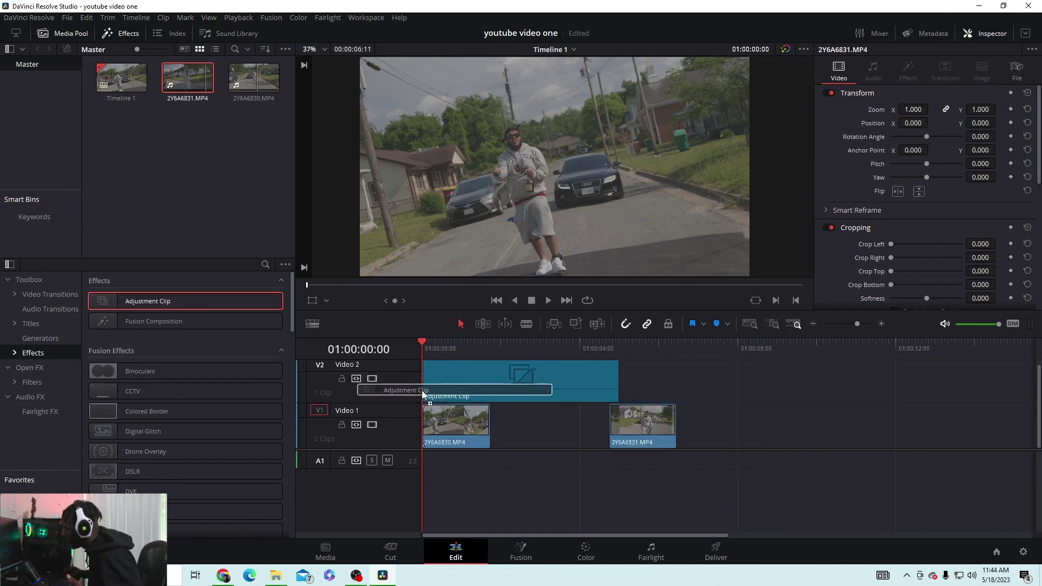
drag(614, 387, 490, 387)
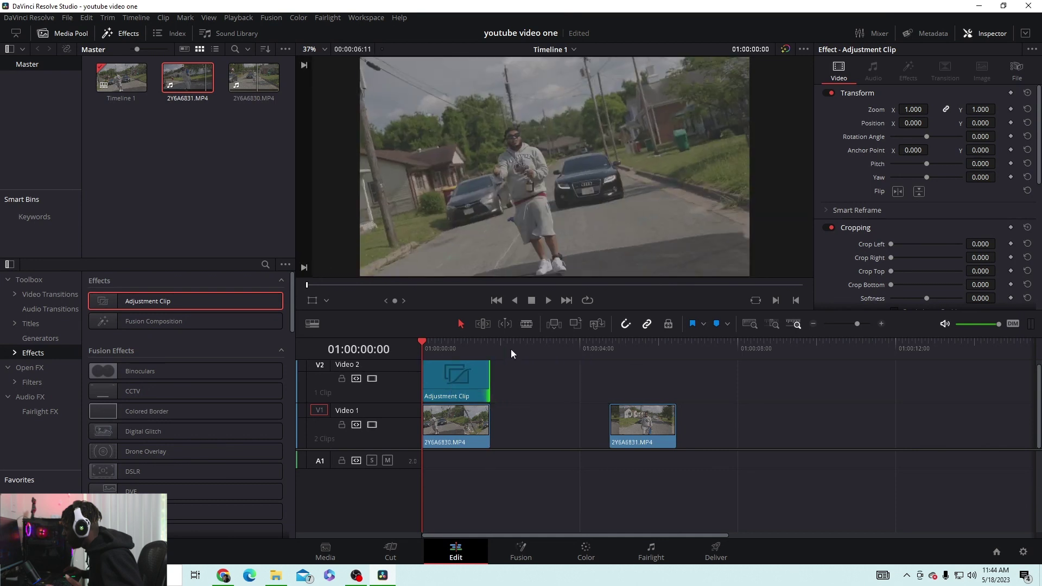
Shift the video tracks lower in the timeline and narrow the media pool and effects area to widen the viewer and timeline.
drag(538, 311, 539, 274)
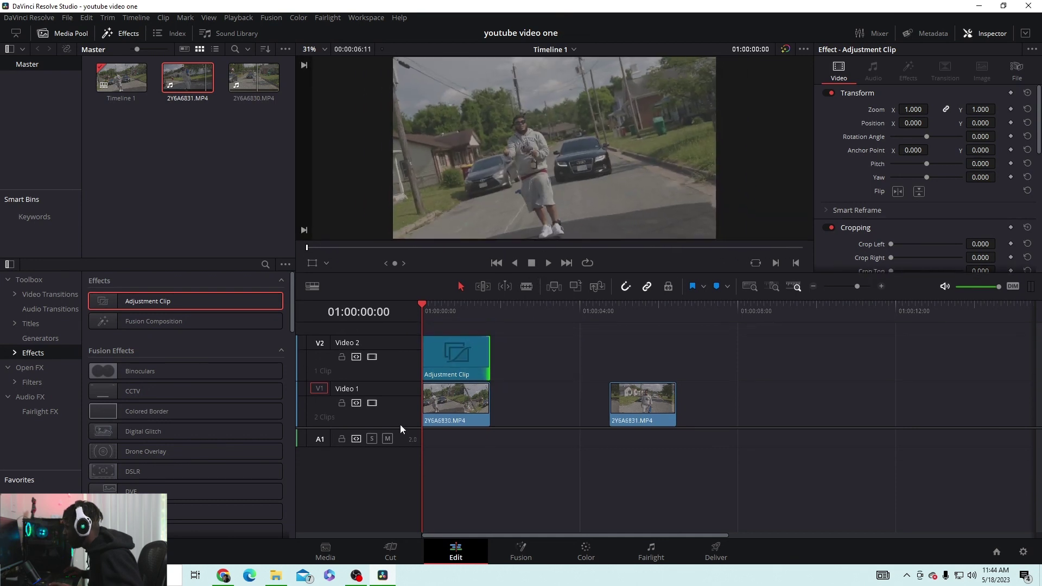
drag(404, 429, 396, 484)
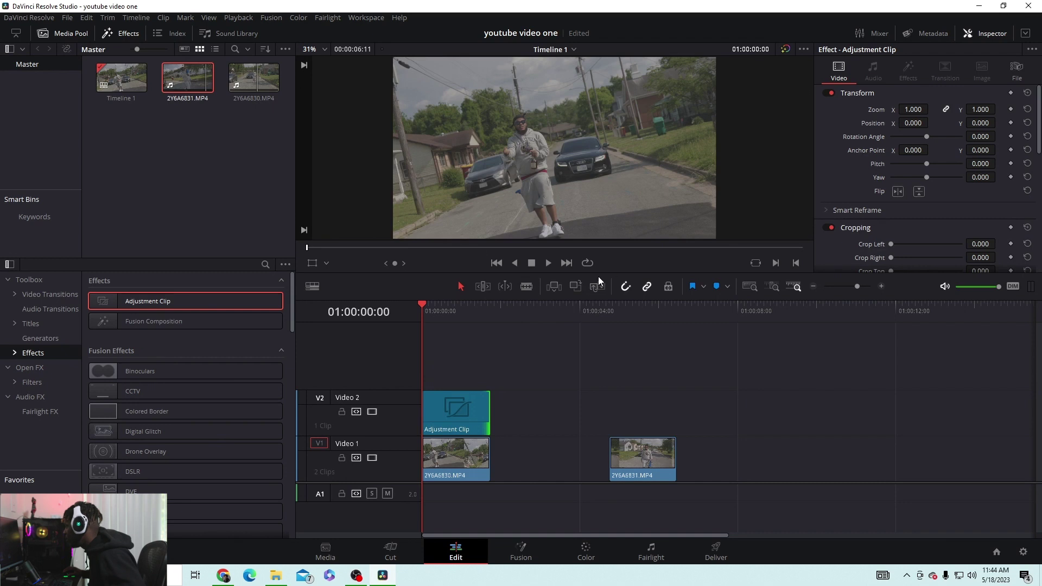
drag(609, 274, 606, 317)
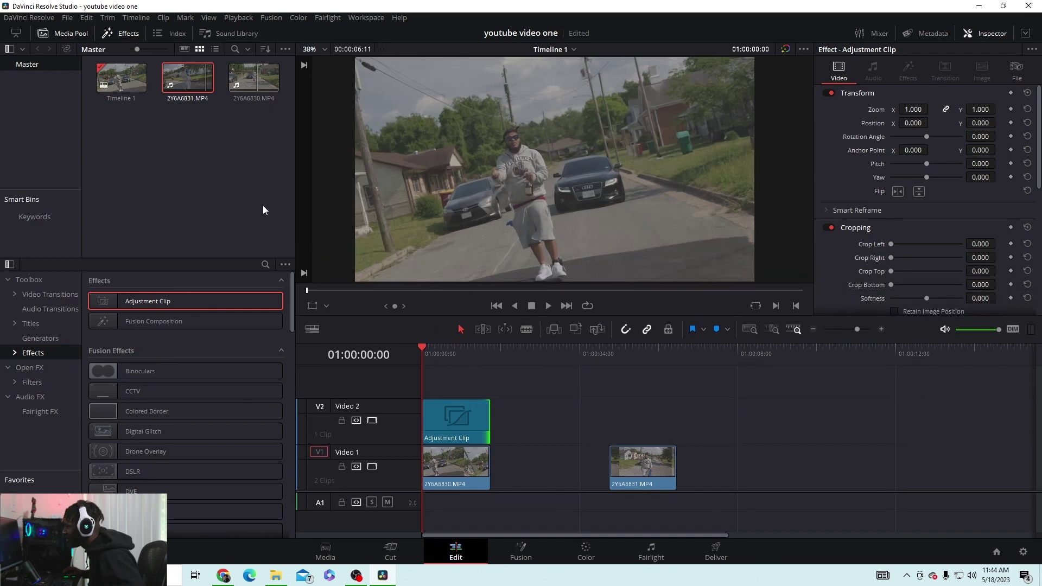
drag(296, 206, 238, 230)
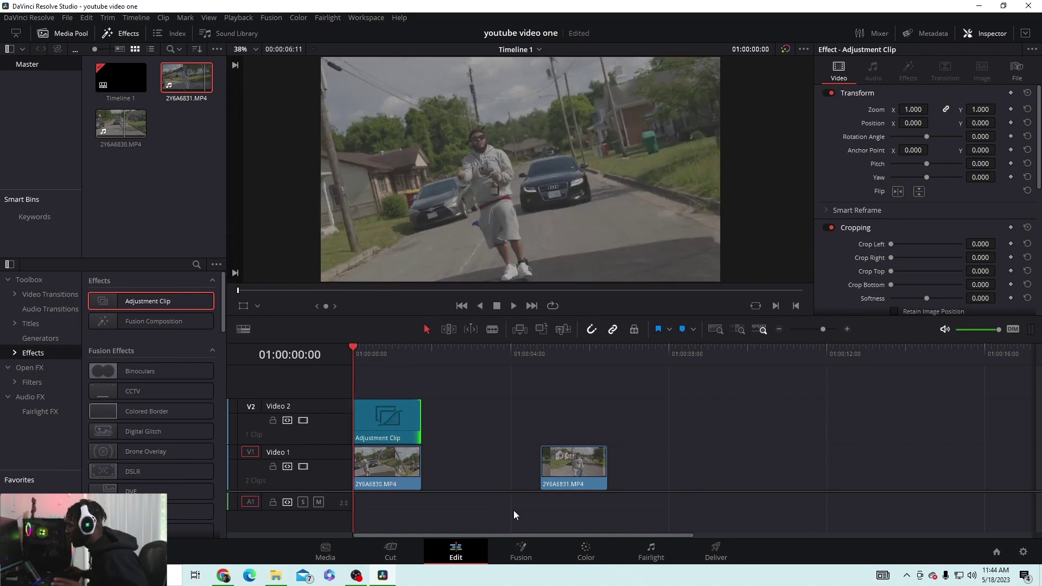
Show the retime controls on clip 2Y6A6830 on Video 1.
mouse_move(822, 330)
mouse_down()
mouse_move(830, 324)
mouse_move(820, 325)
mouse_up()
scroll(572, 408, up, 8)
scroll(517, 421, up, 1)
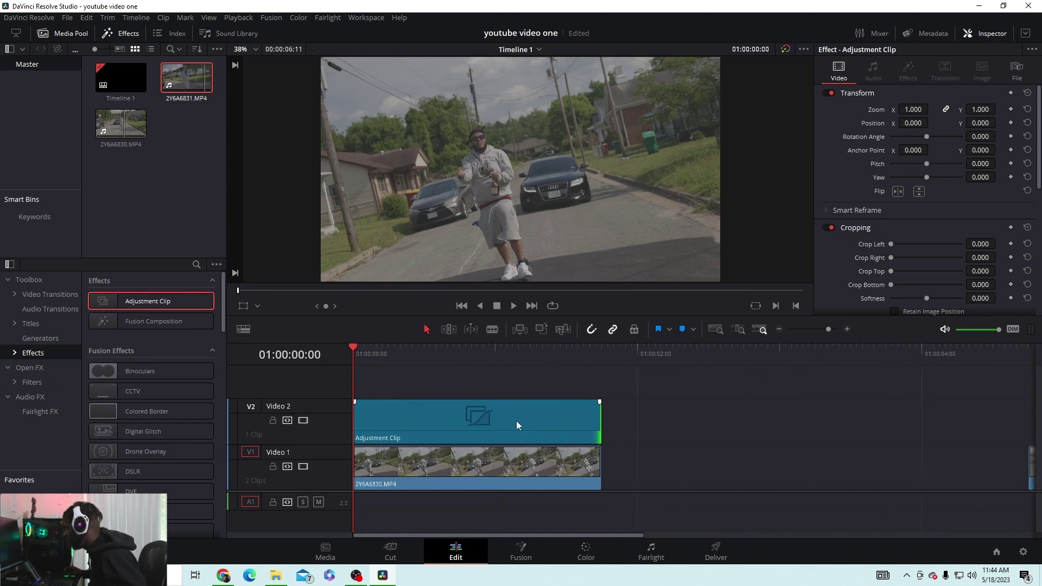
click(404, 464)
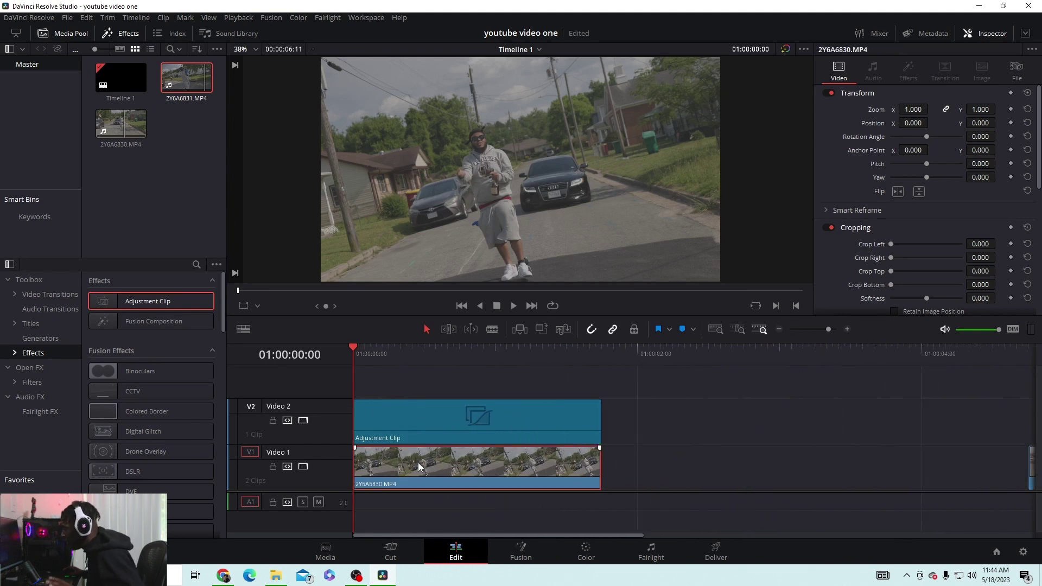
right_click(418, 462)
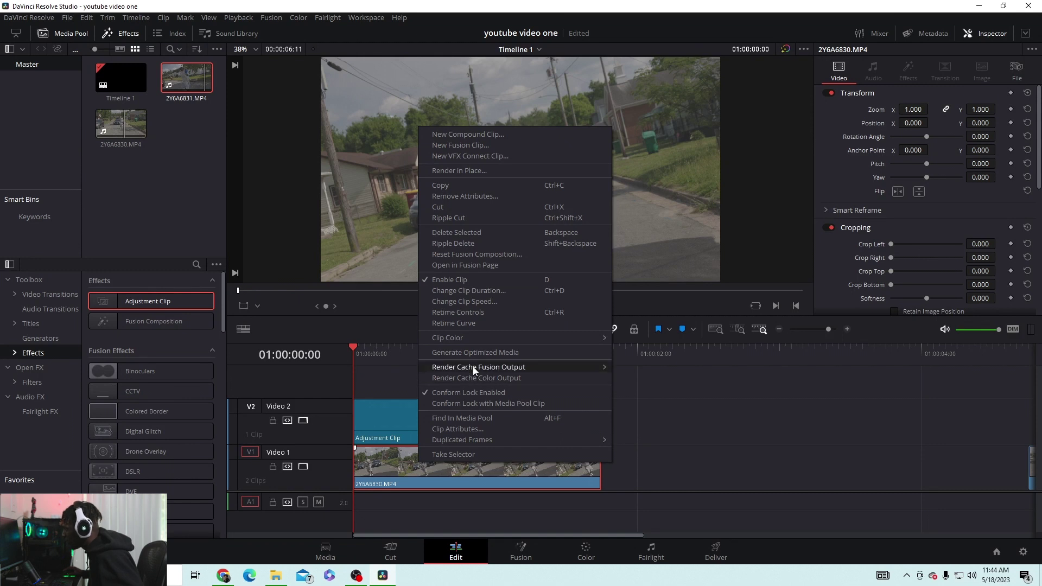
click(469, 312)
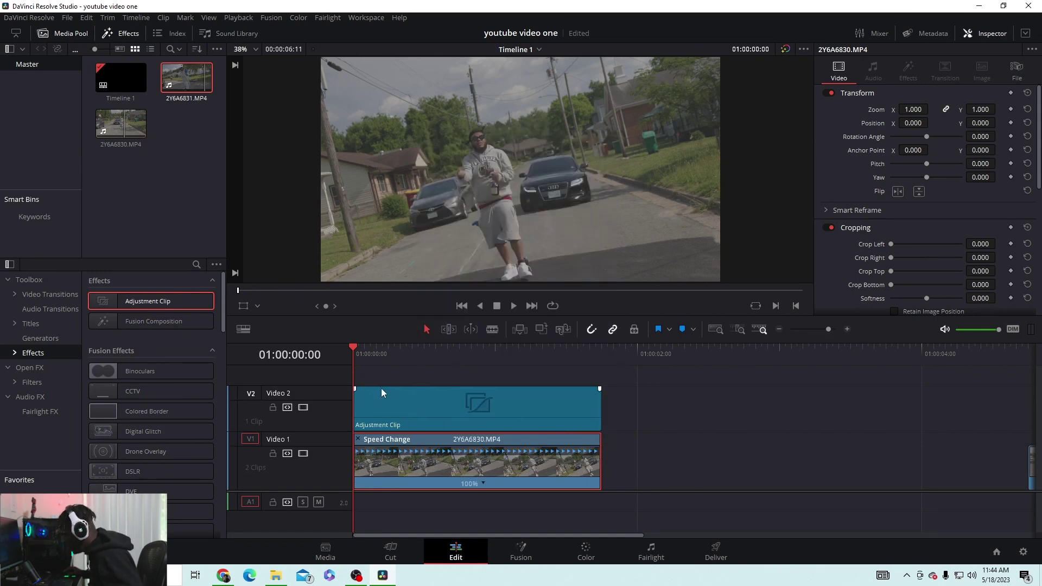
Add a speed point to clip 2Y6A6830 at 01:00:00:20 and set the speed of the segment after it to 50%.
key(space)
drag(461, 346, 474, 345)
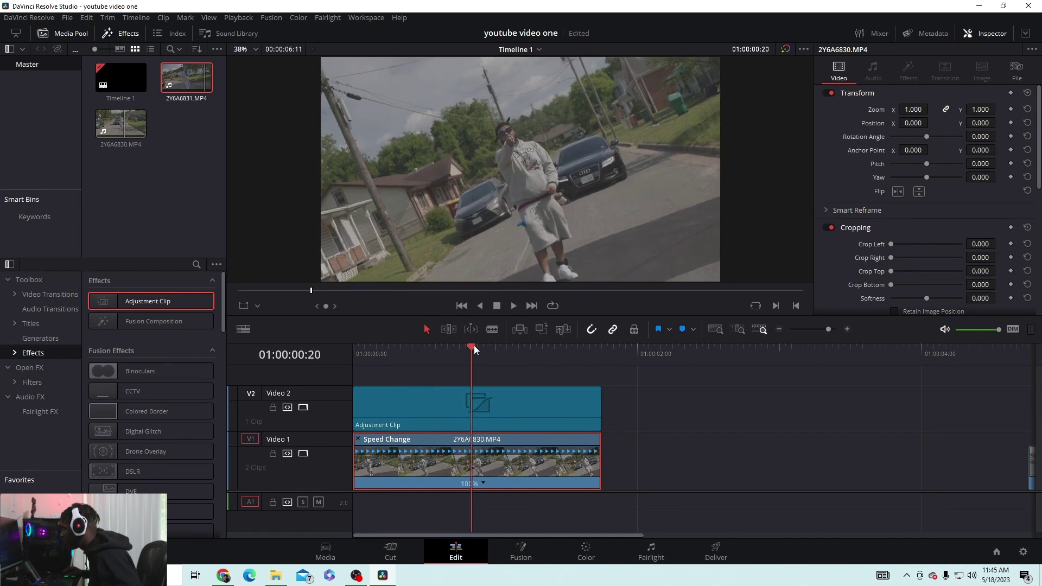
click(483, 482)
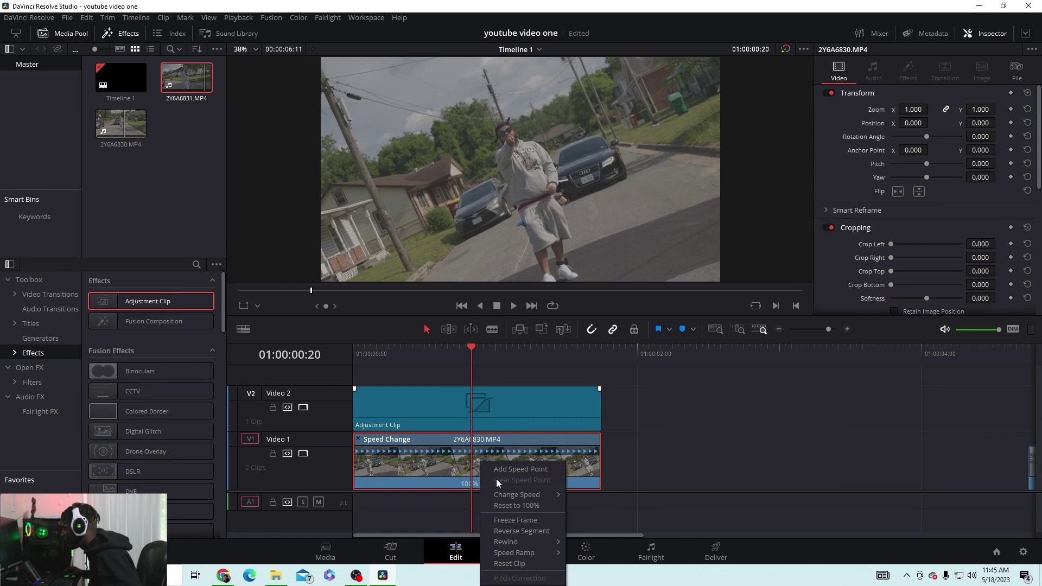
click(520, 467)
click(542, 482)
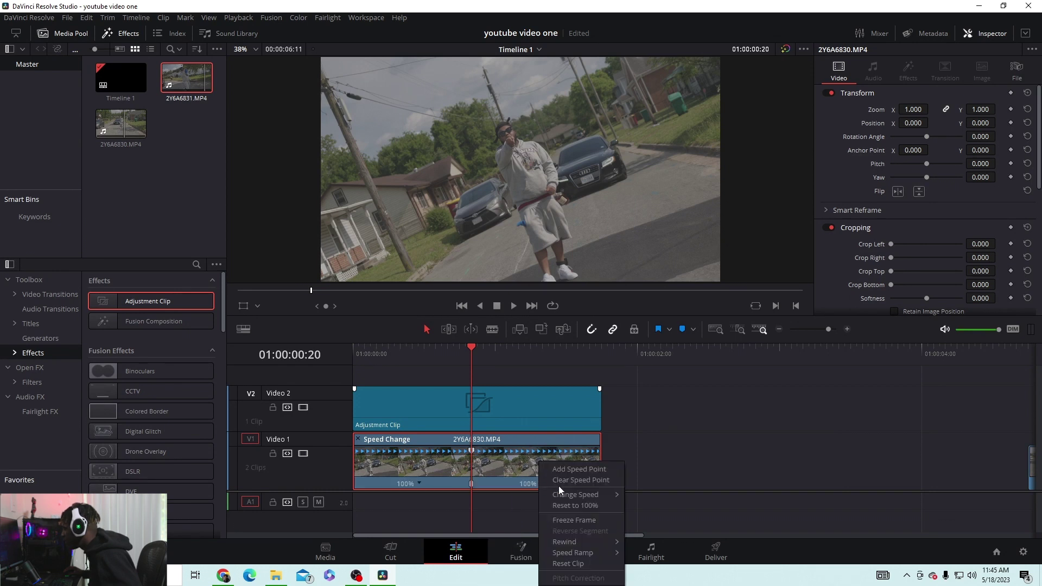
mouse_move(591, 497)
click(647, 495)
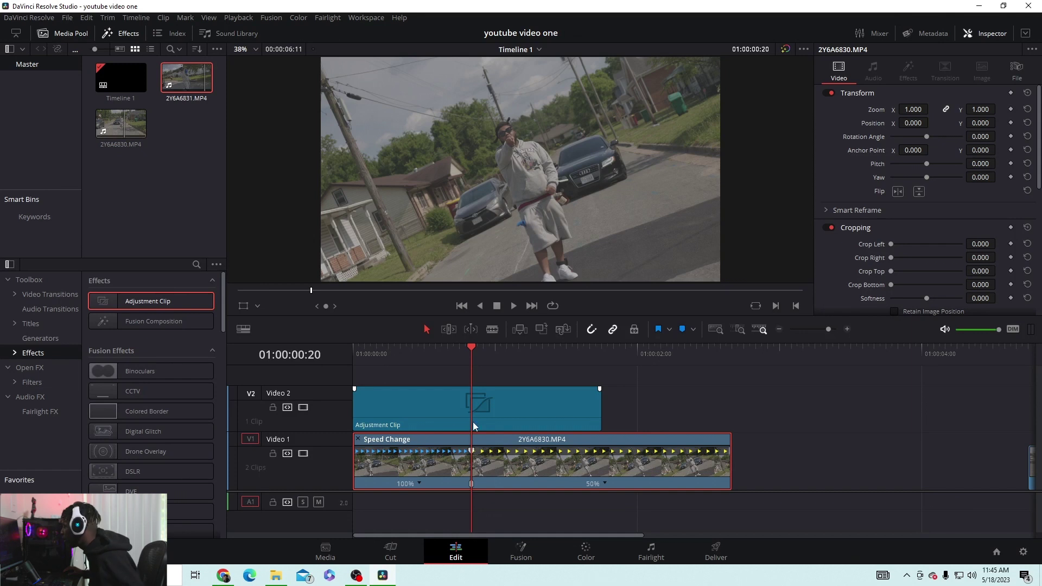
Extend the adjustment clip's end to match the slowed clip 2Y6A6830 and play the timeline from the start.
drag(599, 415, 735, 415)
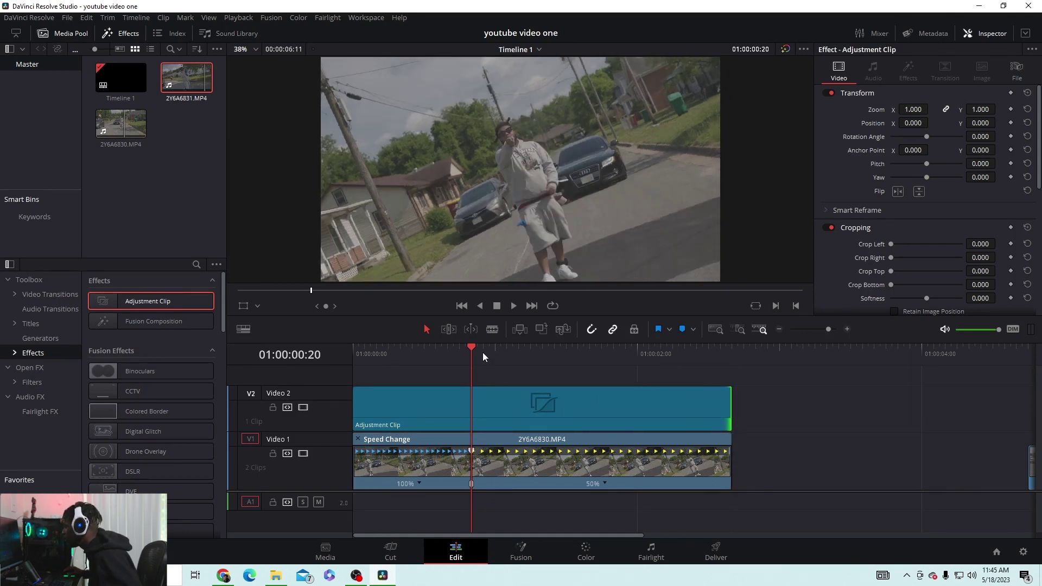
key(Home)
key(space)
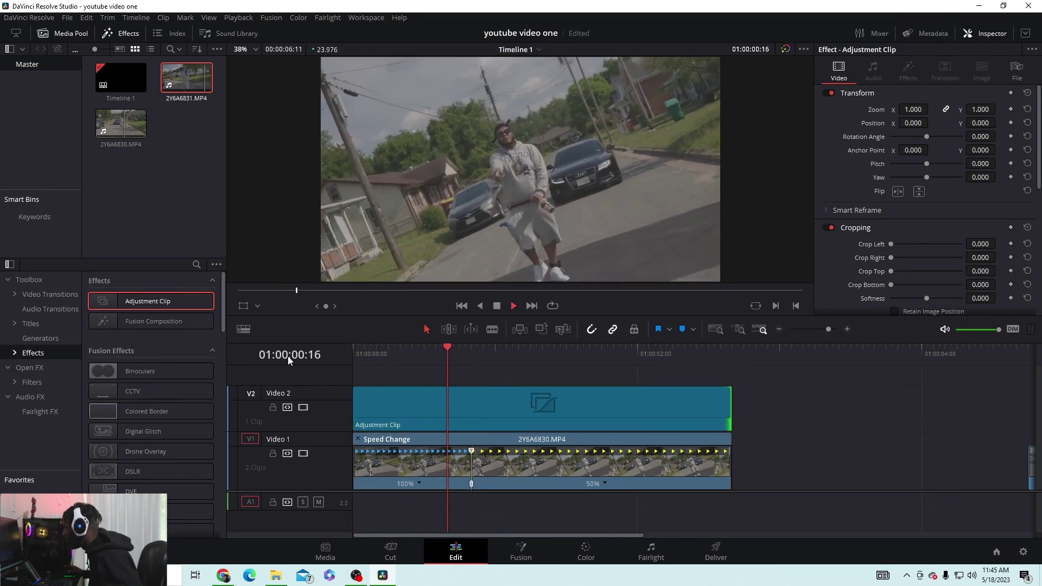
key(space)
Add a second speed point to clip 2Y6A6830 at 01:00:01:21 and set the last segment's speed to 100%.
mouse_move(633, 353)
mouse_down()
mouse_move(623, 362)
mouse_move(613, 351)
mouse_move(490, 348)
mouse_move(636, 360)
mouse_move(620, 362)
mouse_up()
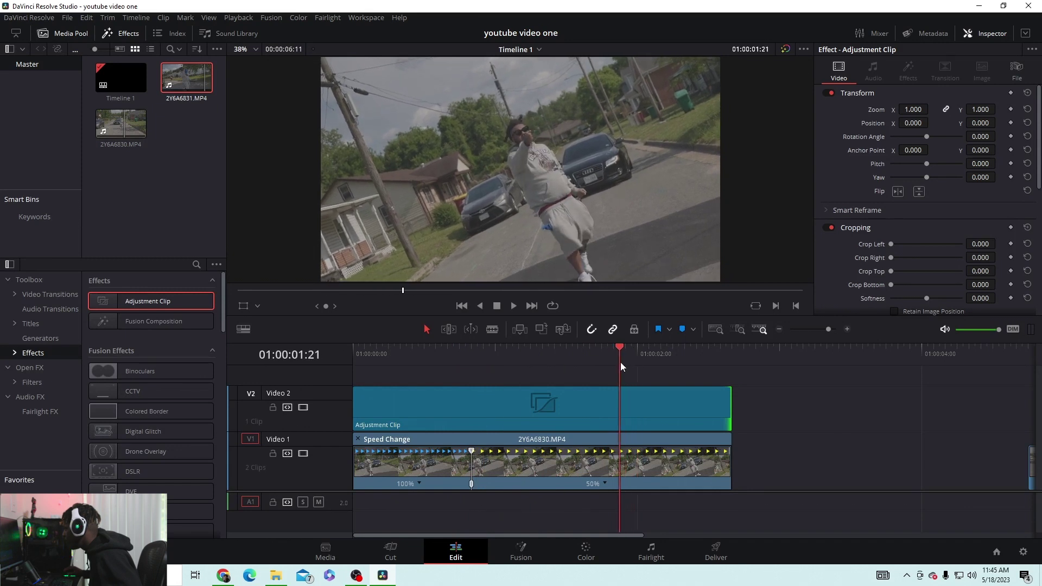
right_click(603, 481)
click(638, 470)
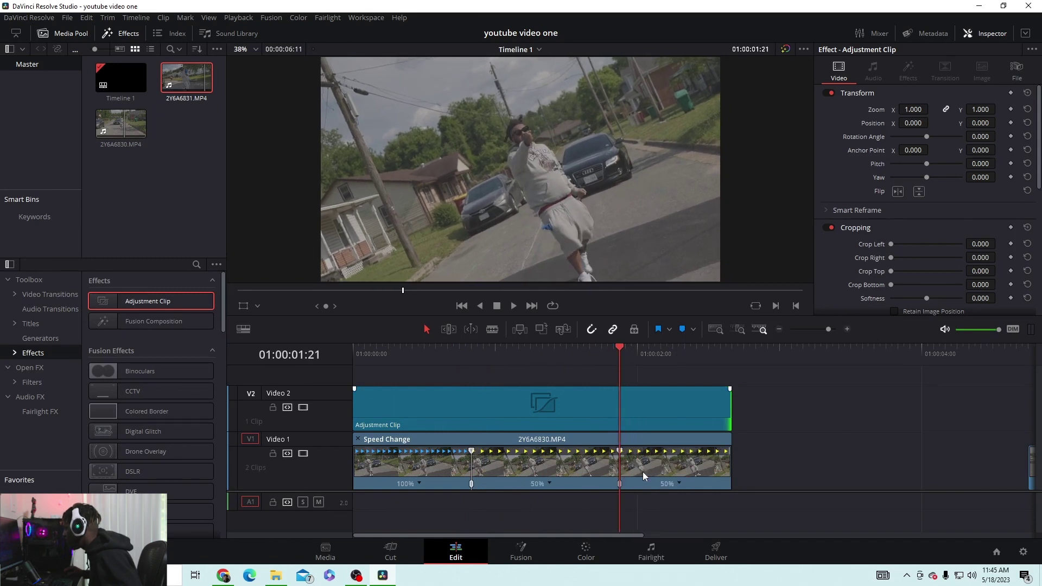
right_click(678, 483)
click(713, 470)
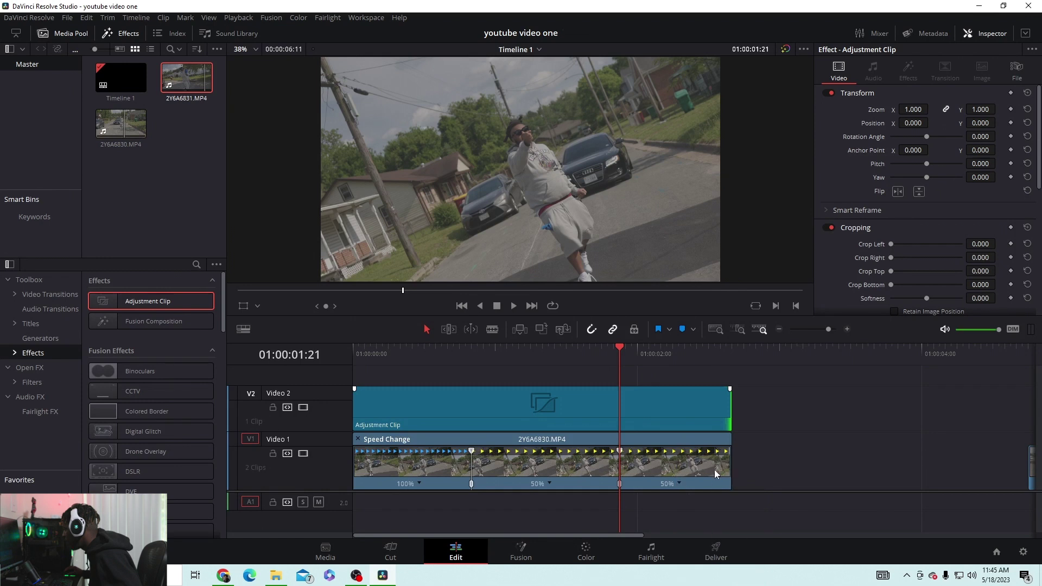
right_click(680, 484)
mouse_move(730, 496)
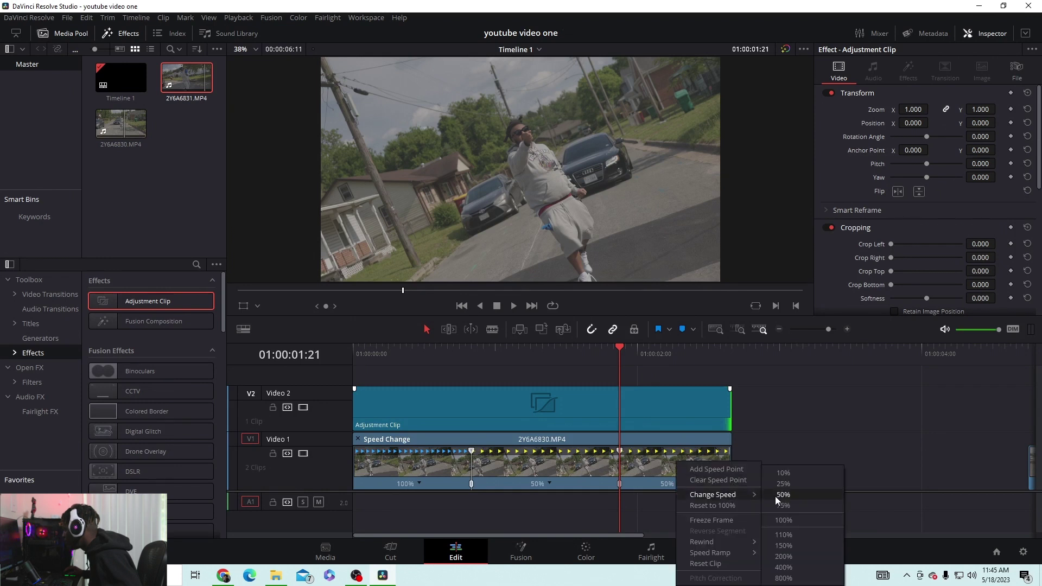
click(781, 522)
Play back the retimed clip and trim the adjustment clip's end to match the new end of 2Y6A6830.
drag(614, 351, 504, 355)
key(space)
click(351, 355)
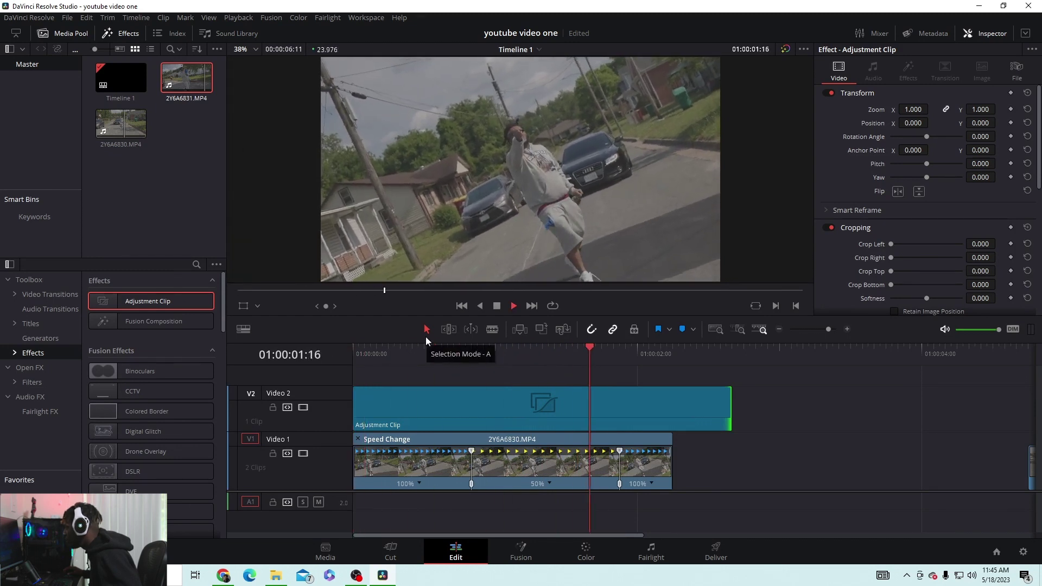
key(space)
drag(729, 418, 673, 418)
click(352, 356)
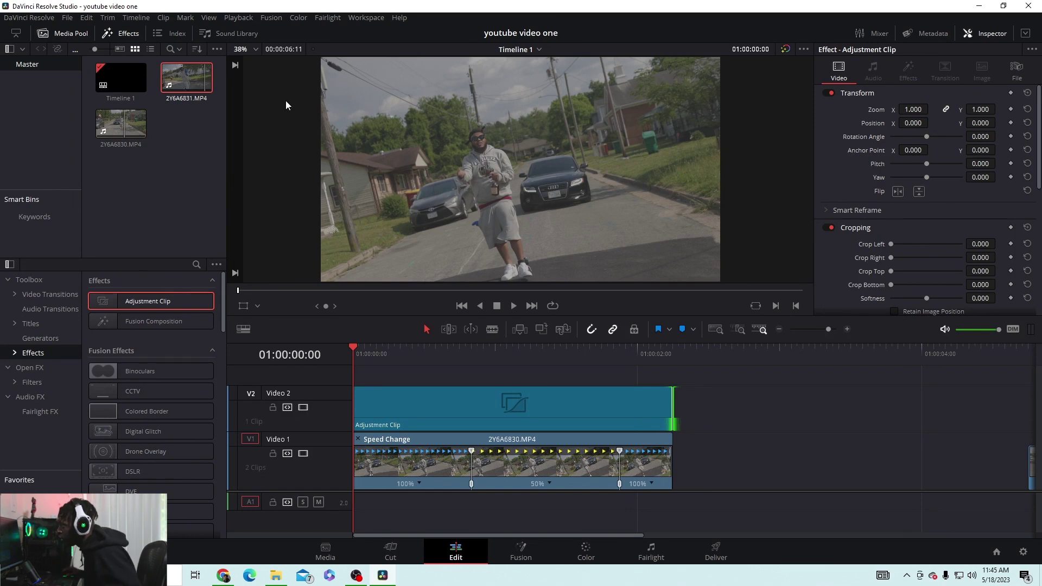
Set the timeline proxy resolution to Quarter and the render cache to Smart, and check the timeline's playback.
click(251, 16)
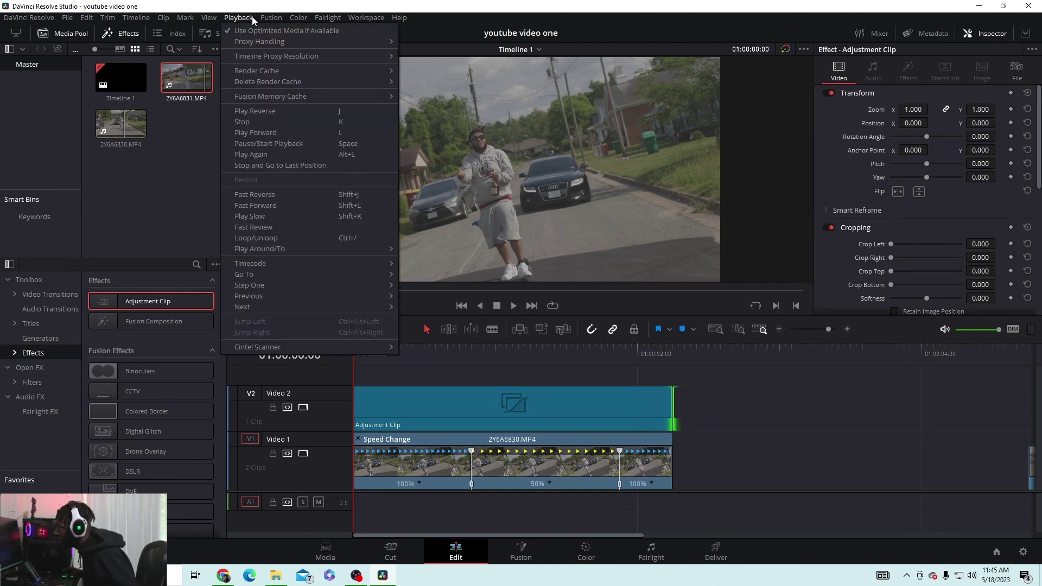
mouse_move(339, 57)
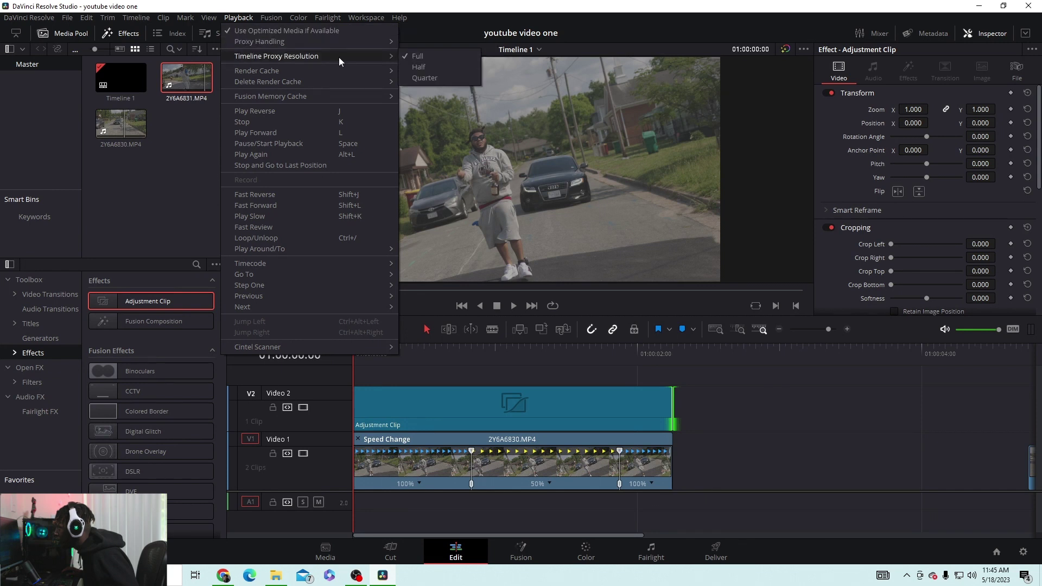
click(426, 78)
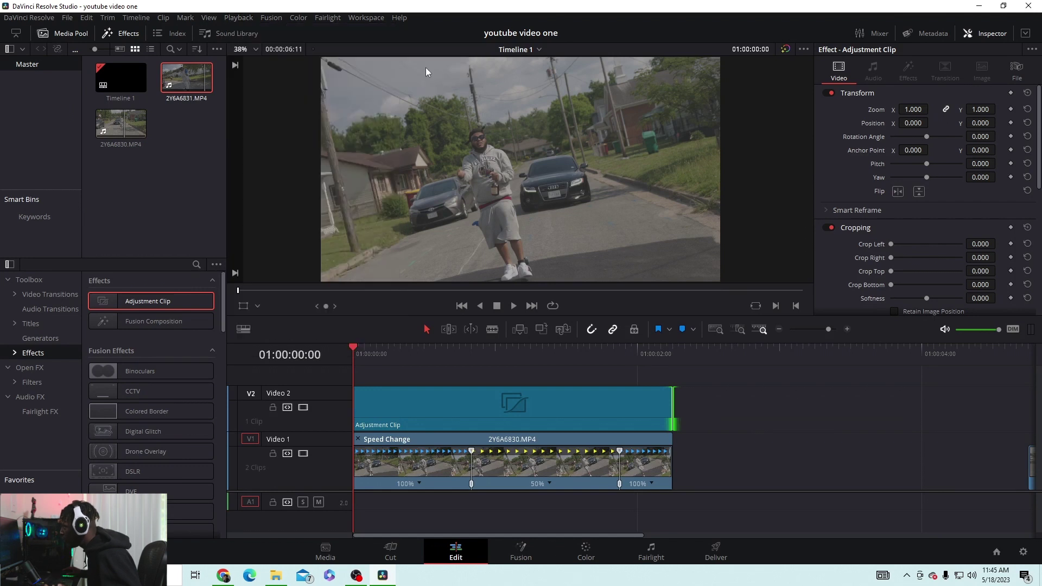
click(252, 18)
mouse_move(277, 75)
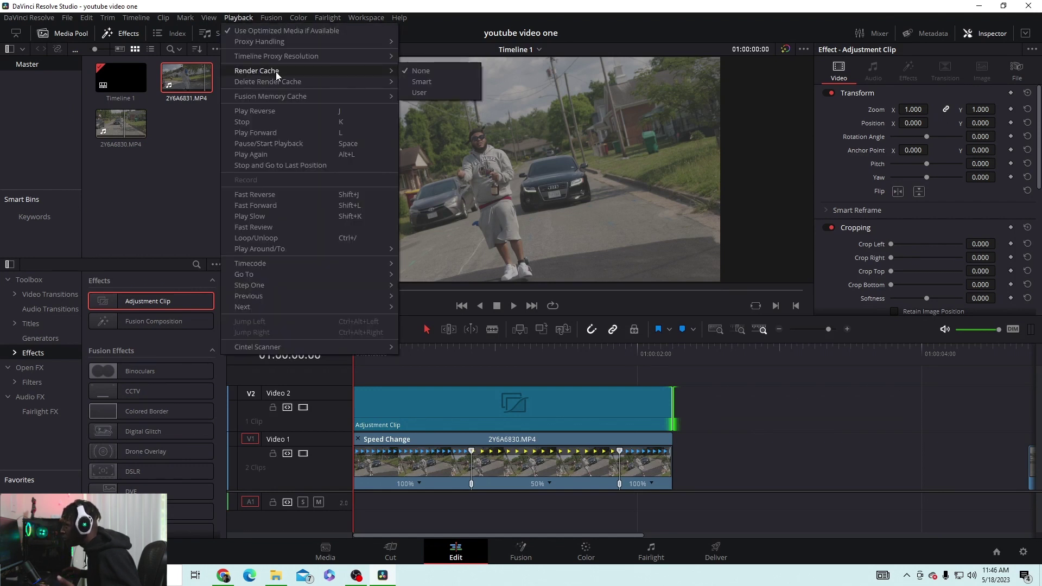
click(422, 82)
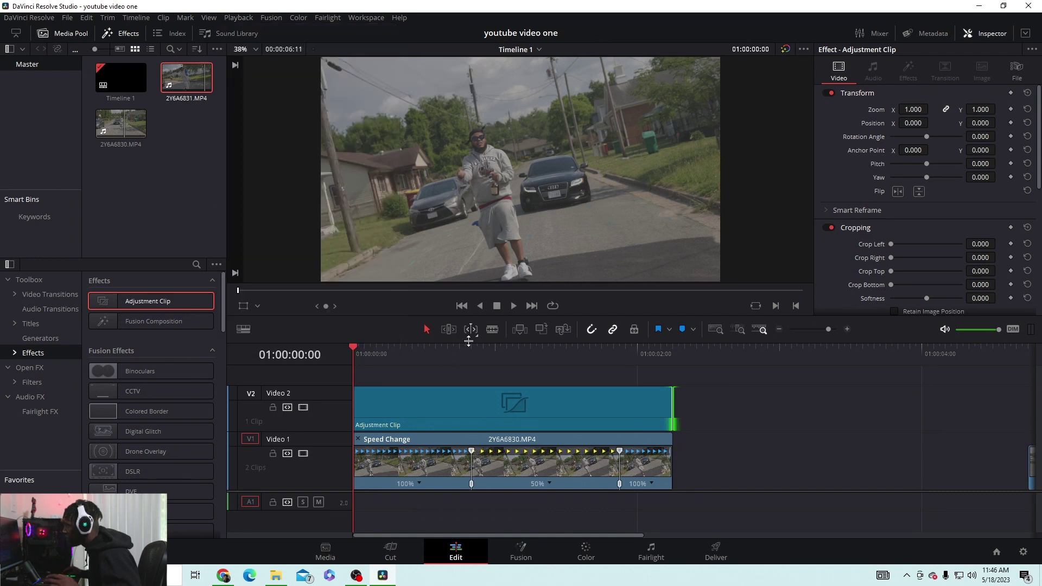
key(space)
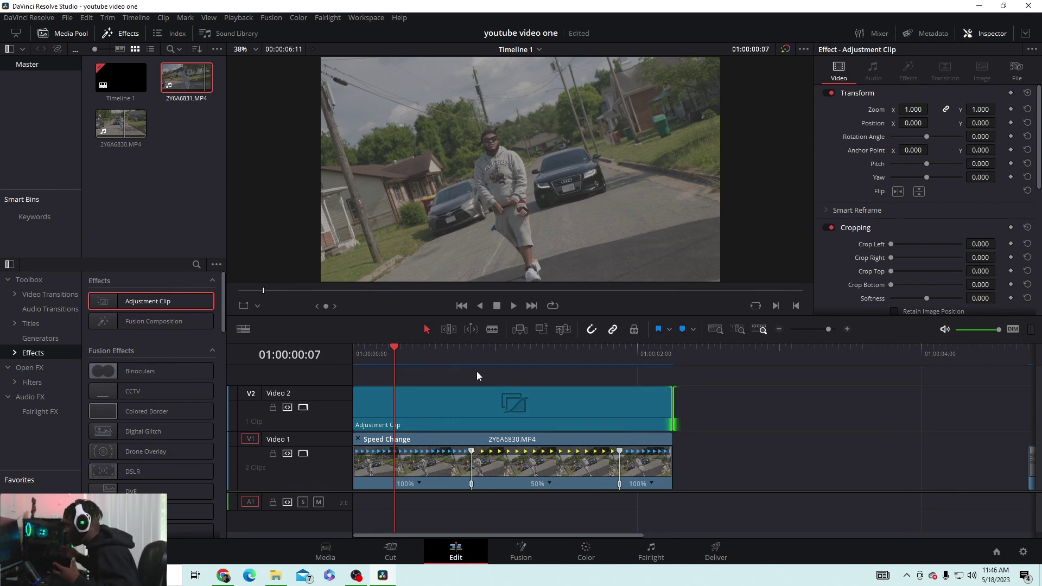
drag(451, 354, 596, 353)
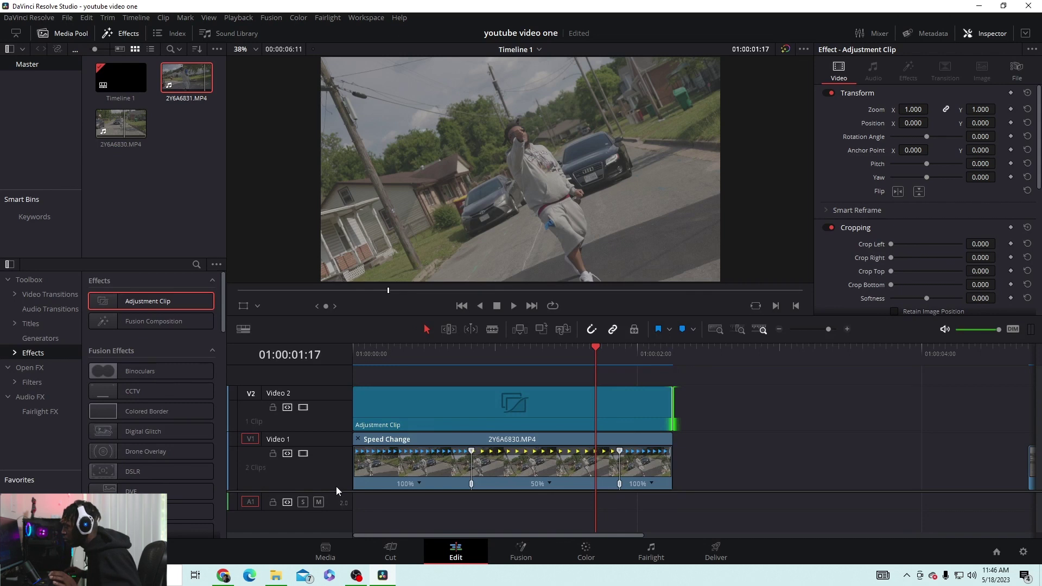
Reduce the height of the video tracks and show the retime curve of clip 2Y6A6830.
drag(344, 387, 344, 444)
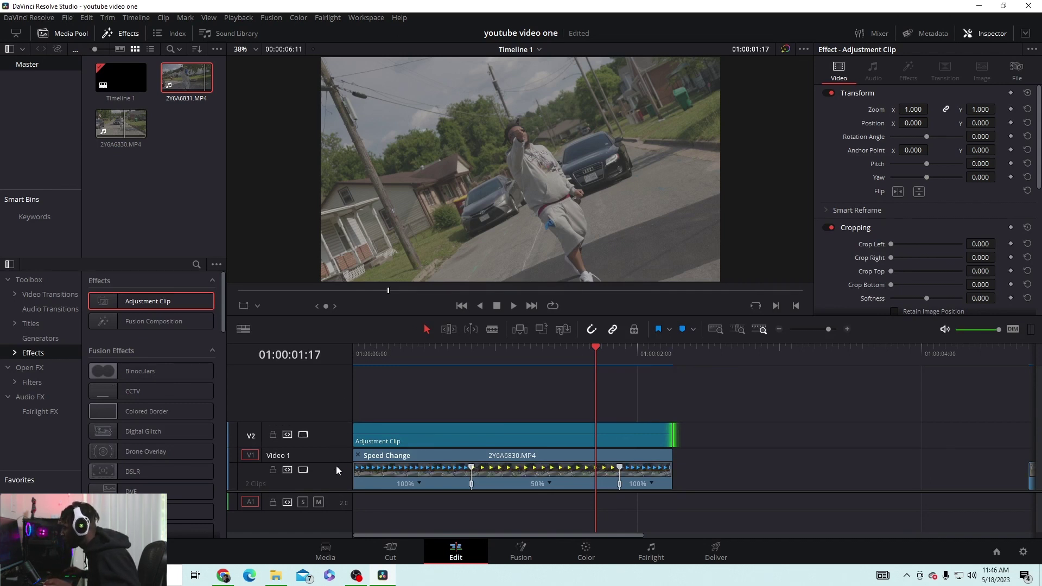
right_click(478, 465)
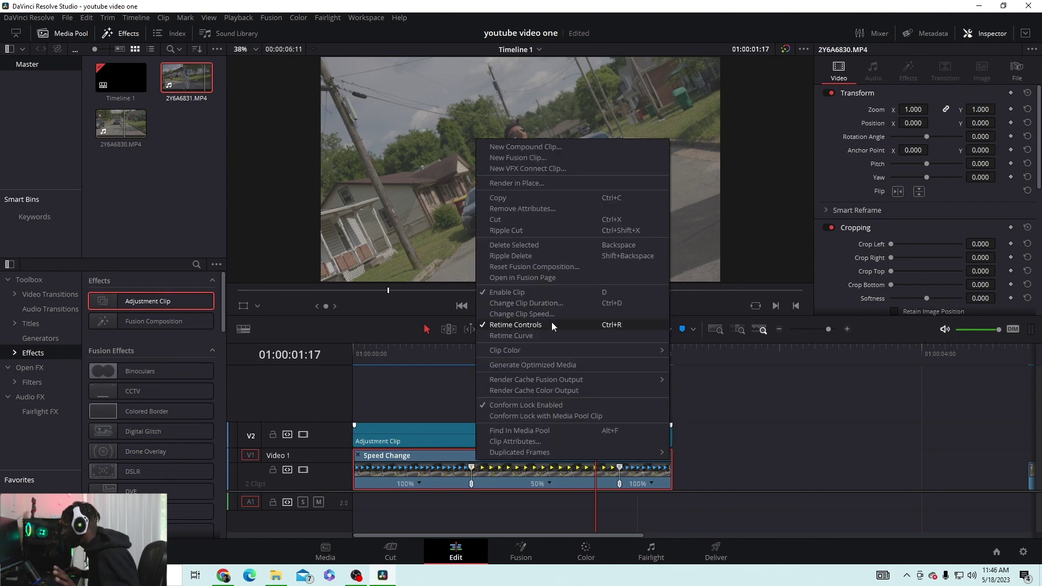
click(521, 334)
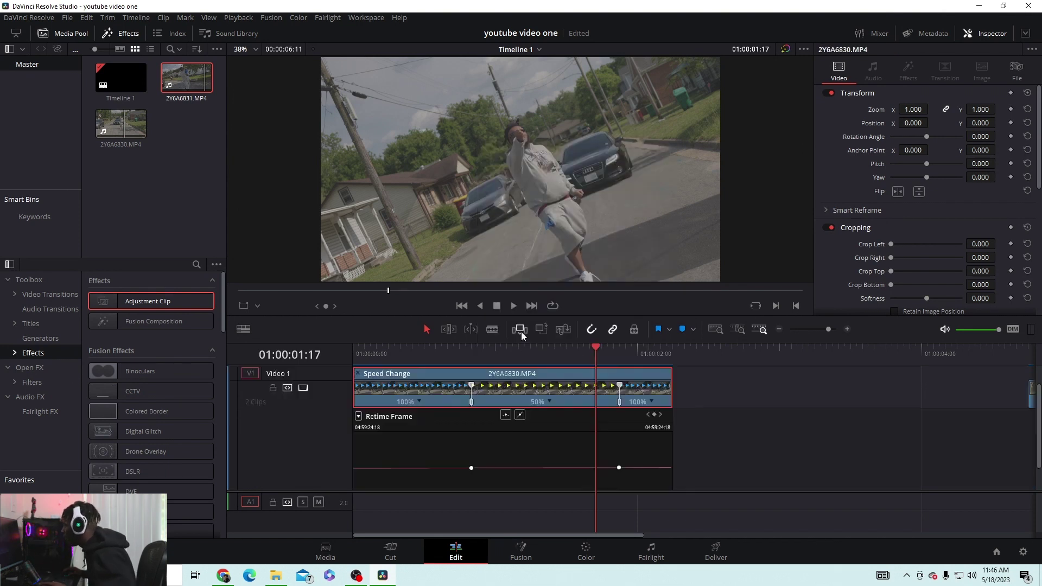
Smooth the first speed point at 01:00:00:20 on the Retime Frame curve with a Bezier handle and save the project.
drag(596, 347, 468, 361)
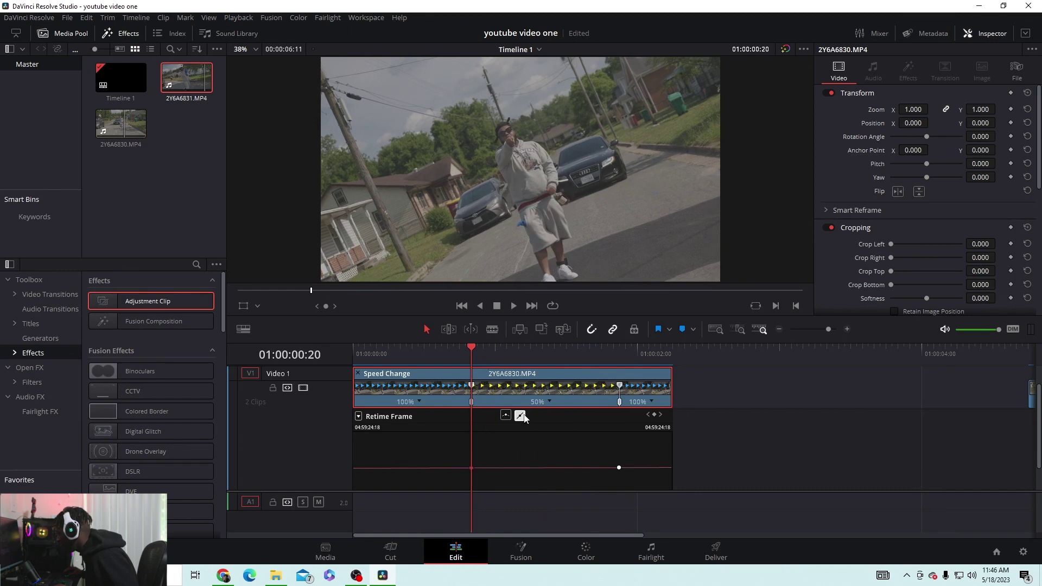
click(506, 415)
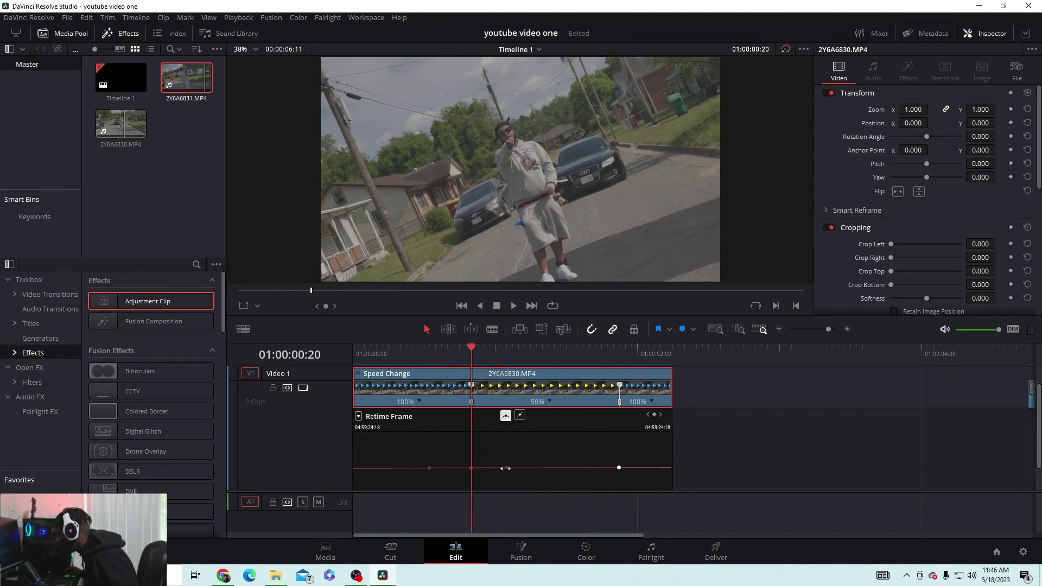
key(ctrl+s)
drag(505, 465, 506, 460)
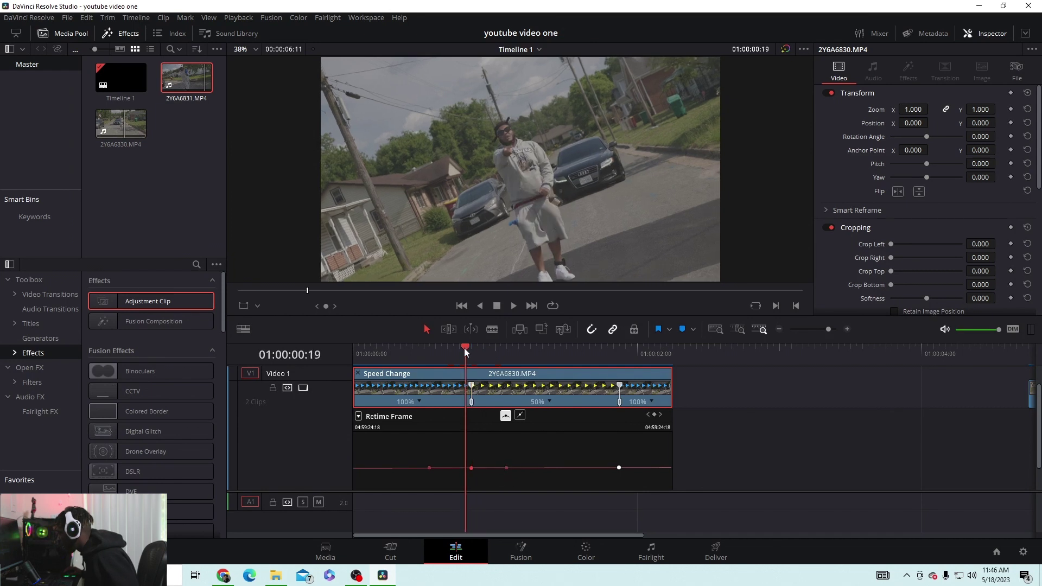
Smooth the second speed point at 01:00:01:21 on the Retime Frame curve with a Bezier handle and save the project.
drag(464, 347, 363, 352)
key(space)
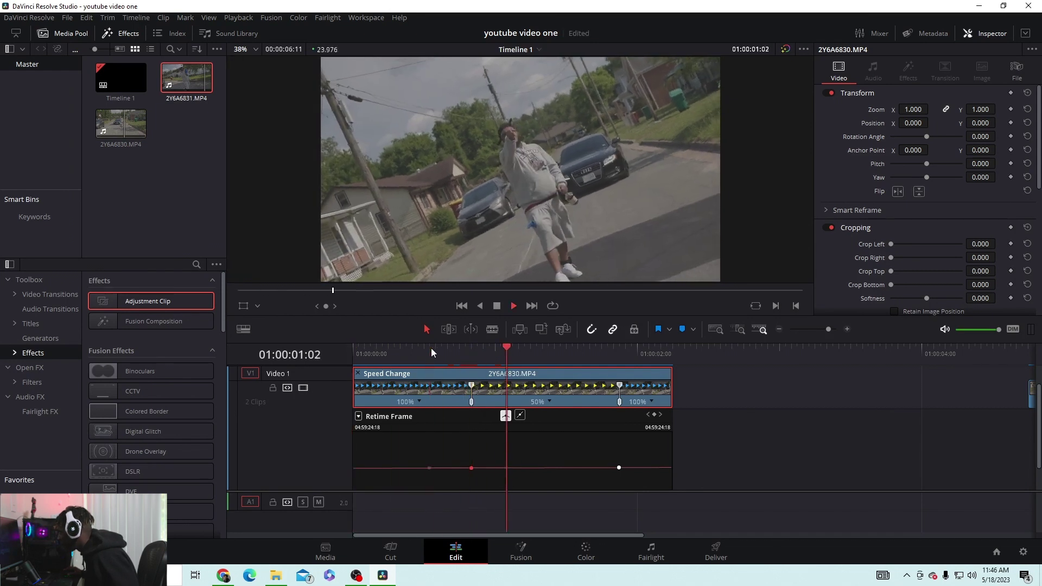
click(619, 467)
click(505, 416)
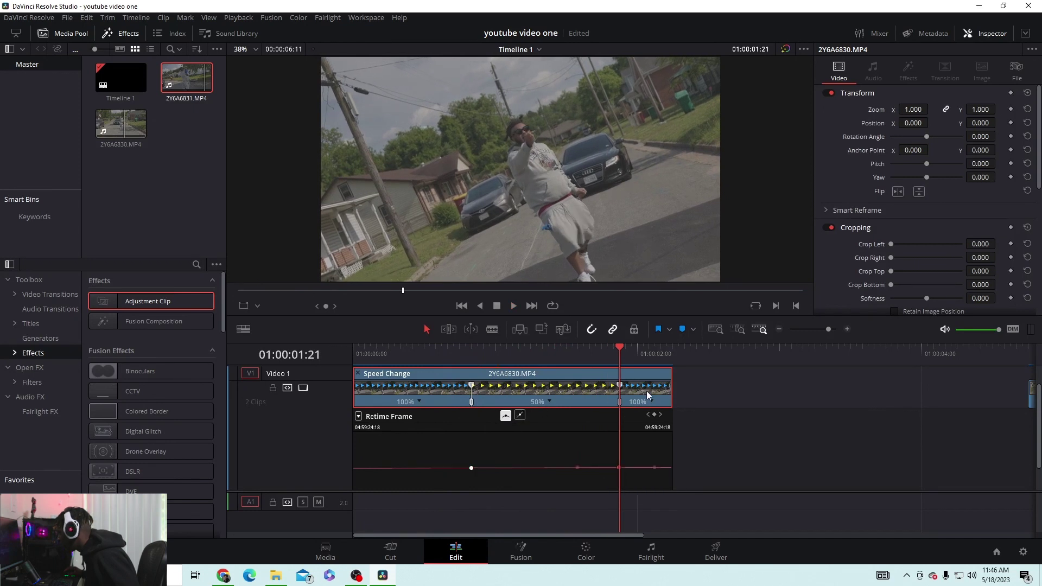
key(ctrl+s)
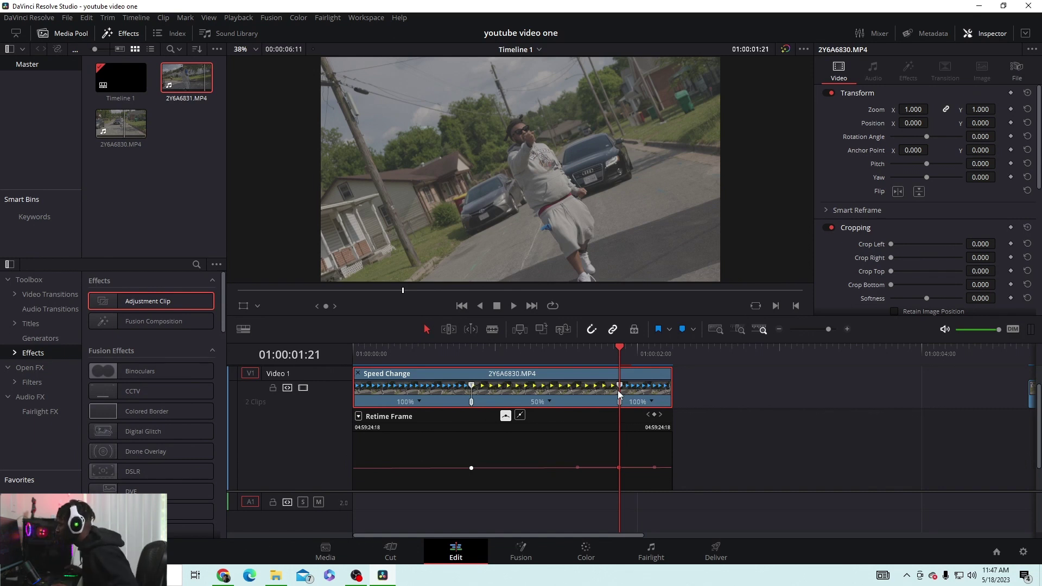
Play back clip 2Y6A6830 from near its start to check the smoothed speed ramp.
drag(618, 348, 368, 350)
key(space)
key(space)
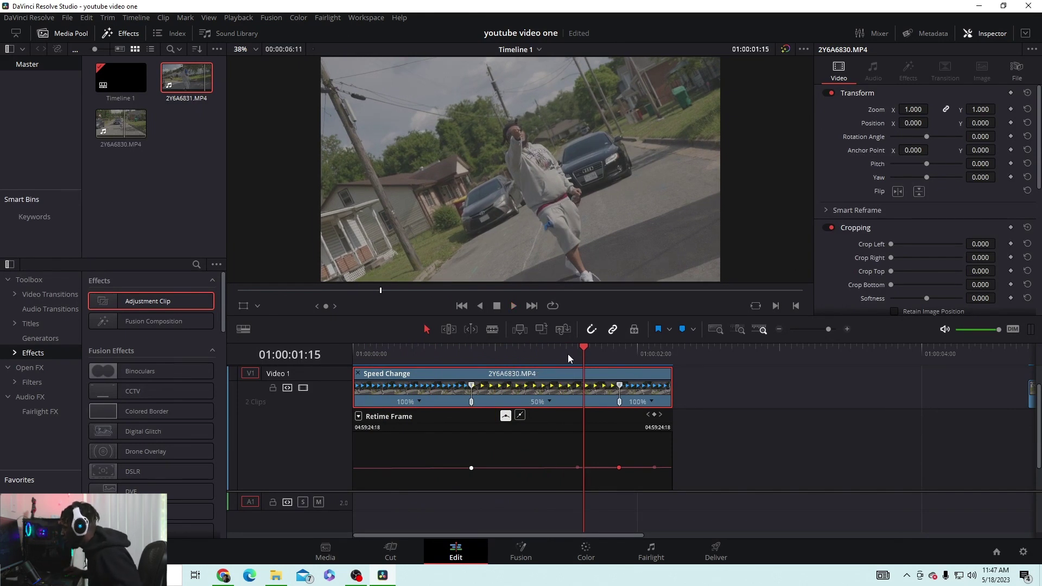
Enlarge the timeline area and hide the retime curve and retime controls of clip 2Y6A6830.
drag(585, 314, 402, 263)
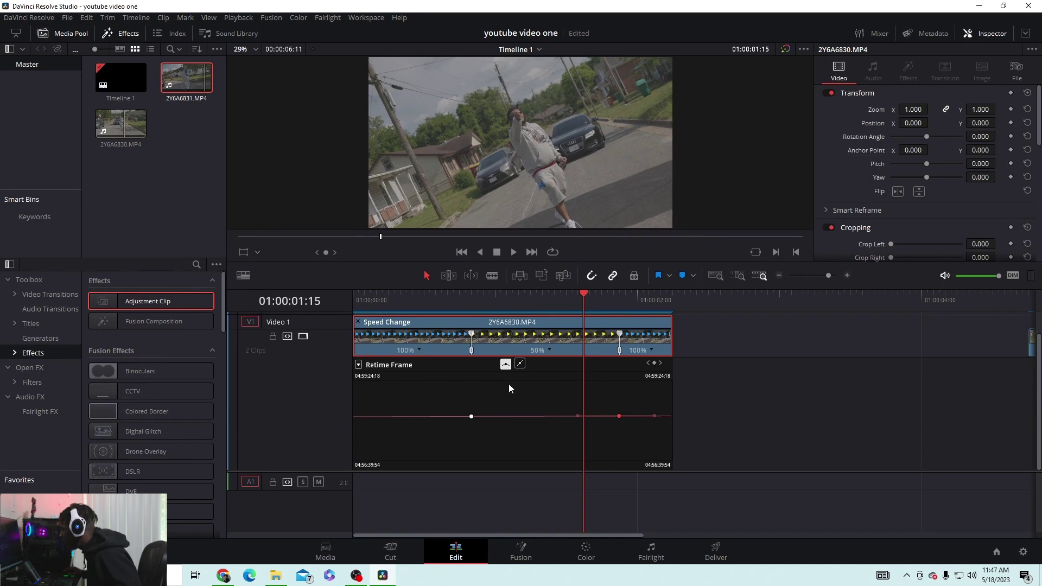
right_click(513, 344)
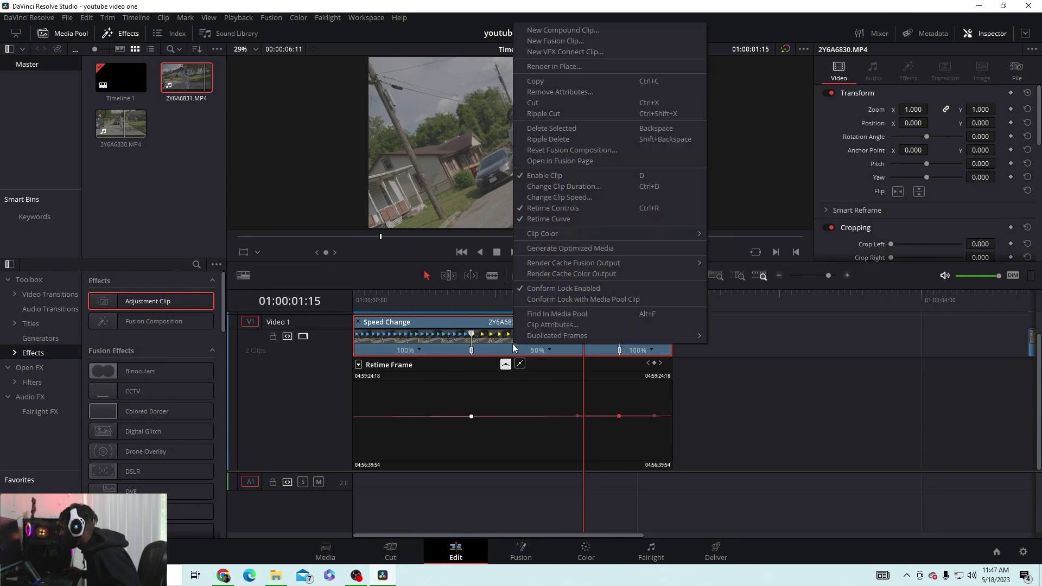
click(548, 218)
right_click(569, 438)
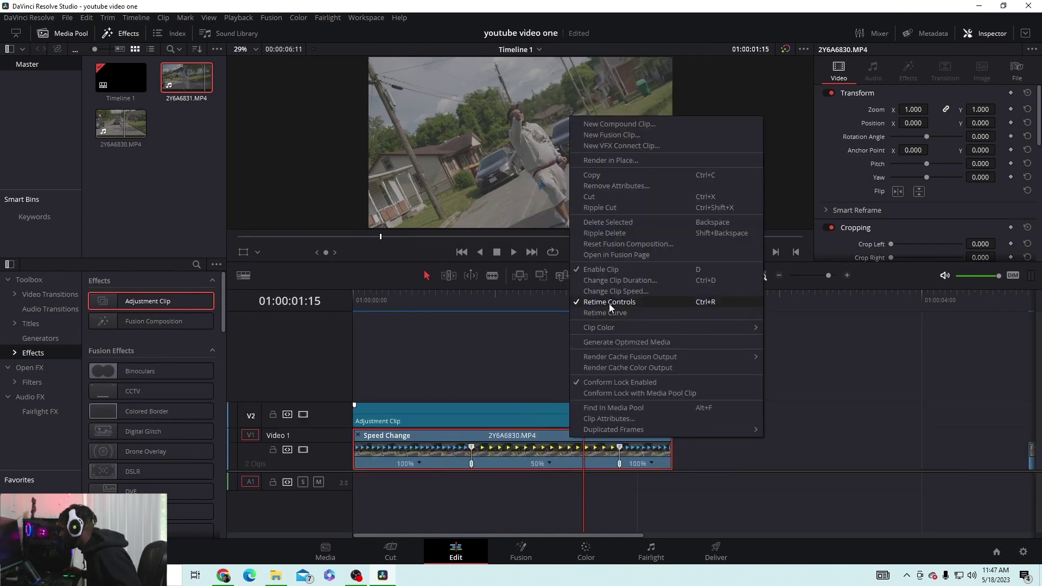
click(609, 302)
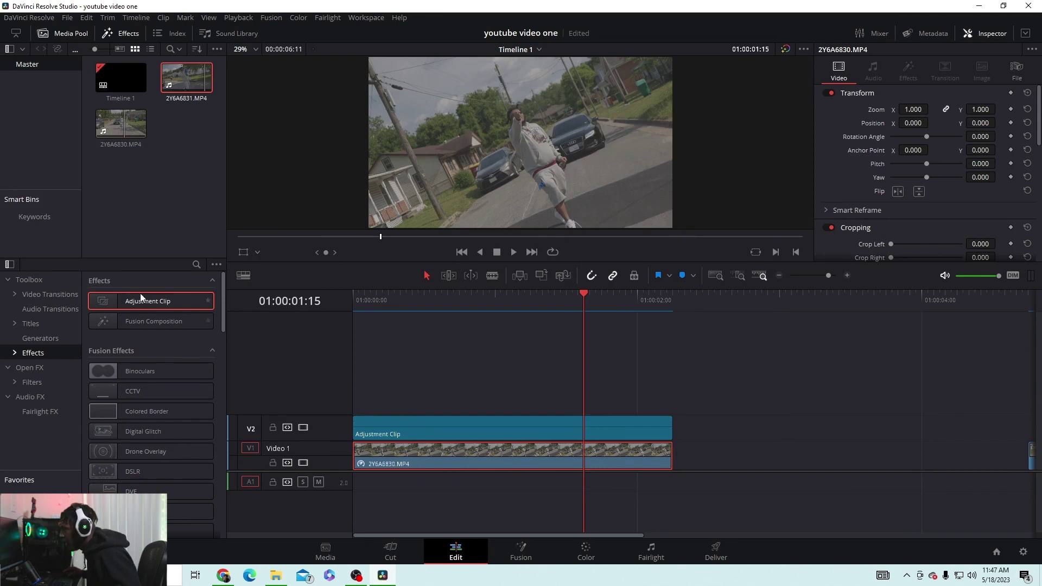
Add an Adjustment Clip at the start of track V3, split it at the end of 2Y6A6830, and delete the excess part.
drag(140, 302, 354, 408)
key(b)
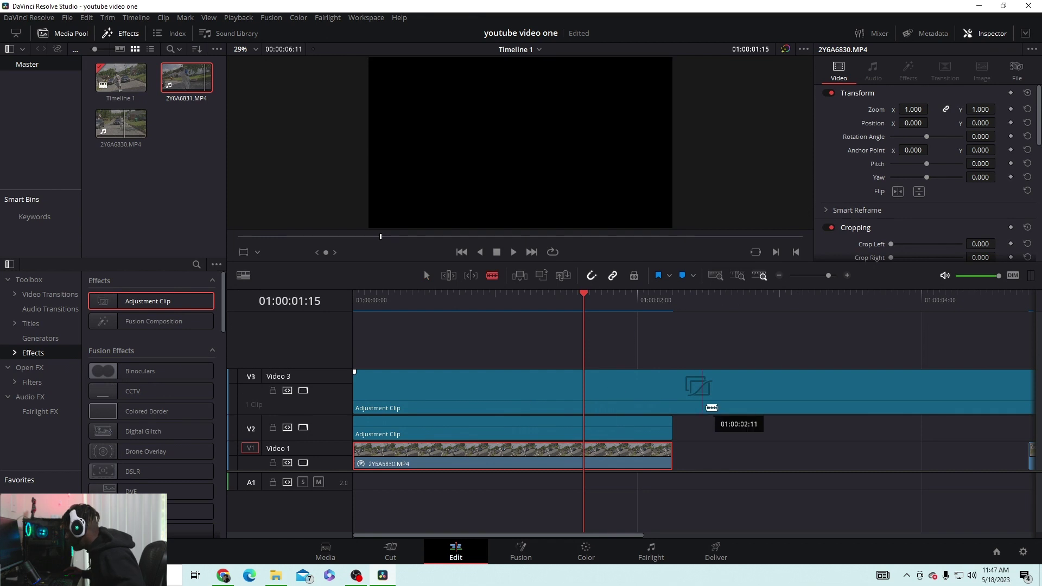
click(687, 395)
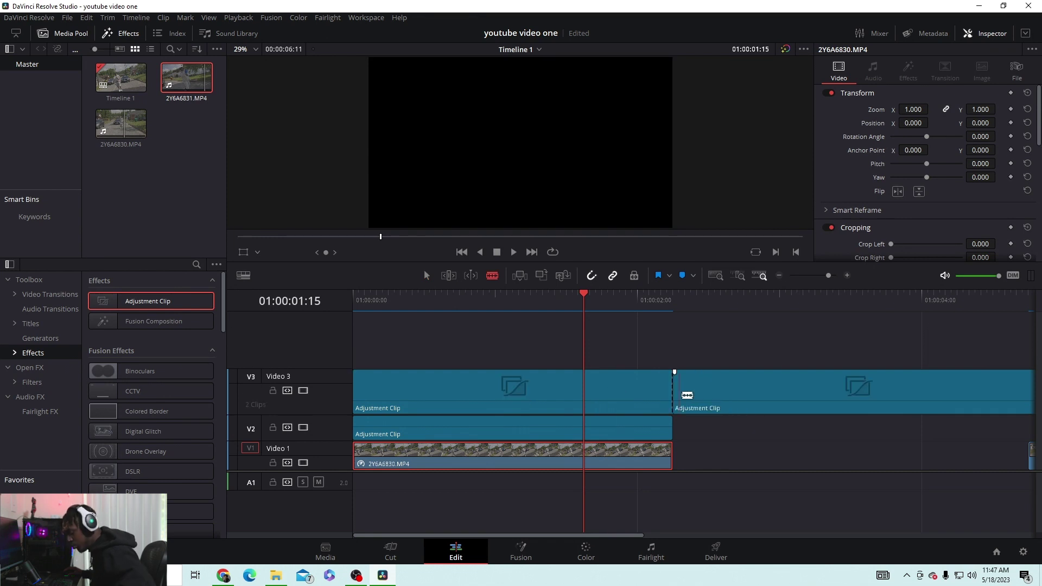
click(713, 399)
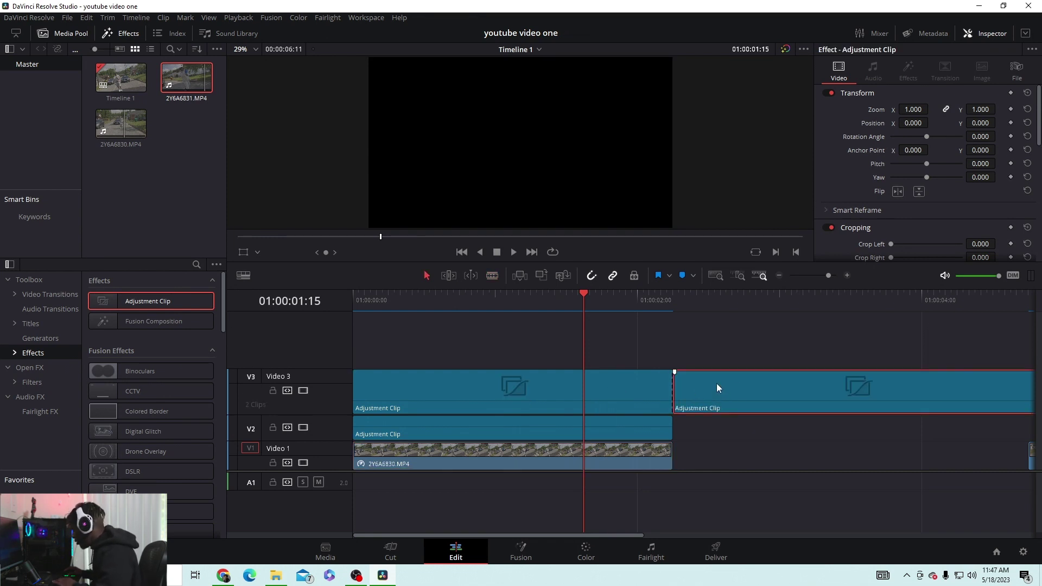
key(Delete)
Show the timeline proxy resolution options.
click(239, 17)
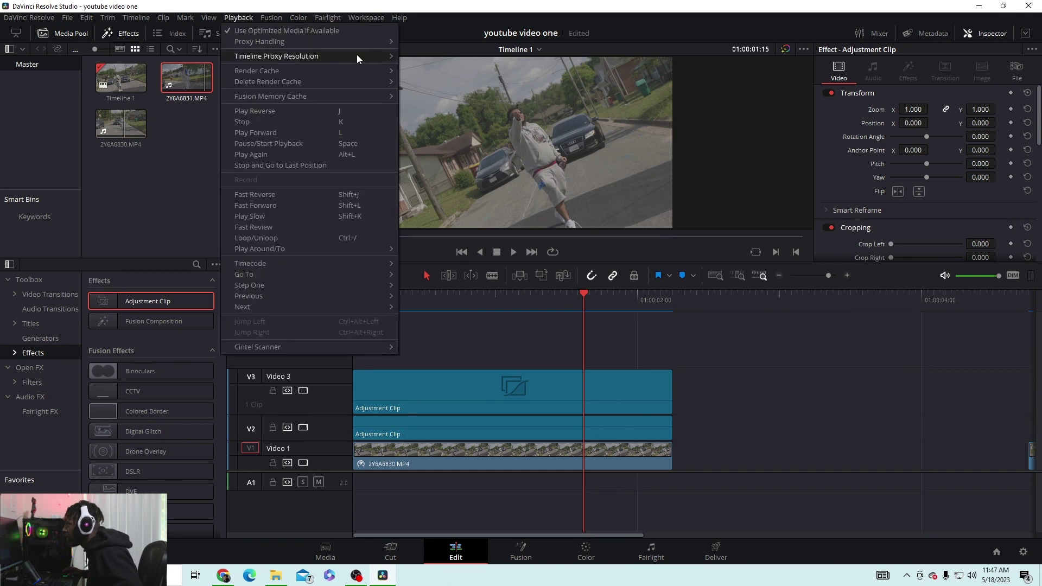
mouse_move(392, 43)
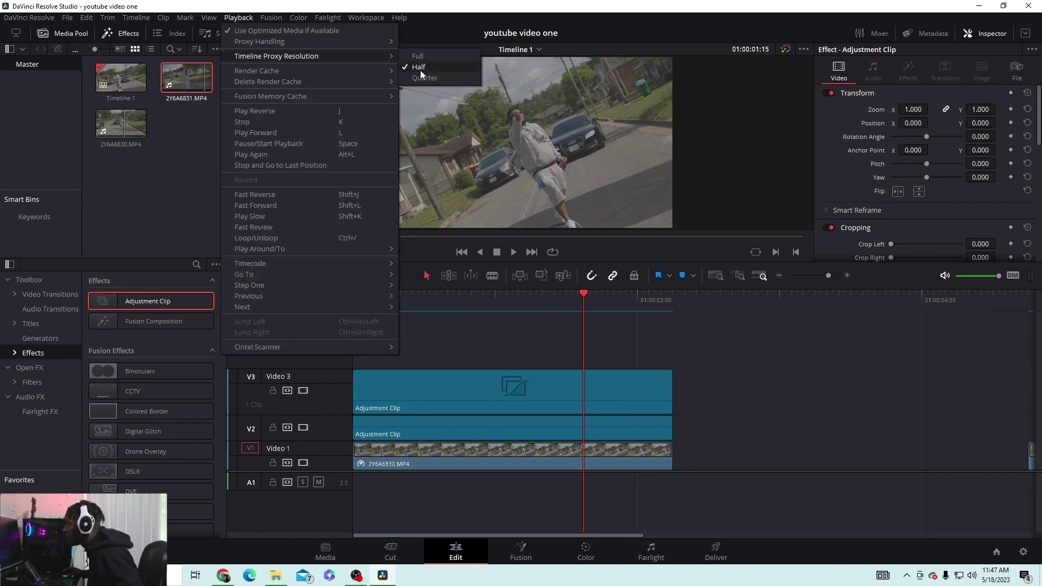
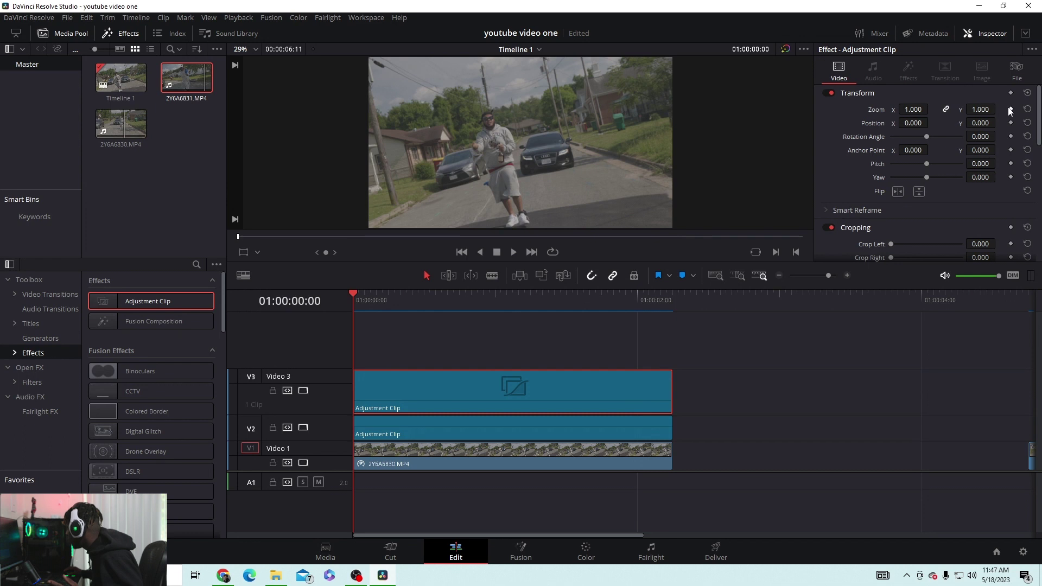
Set the V3 adjustment clip's zoom to 1.160 at 01:00:01:13 and play back the zoom animation from the start.
drag(367, 294, 578, 314)
drag(913, 109, 955, 109)
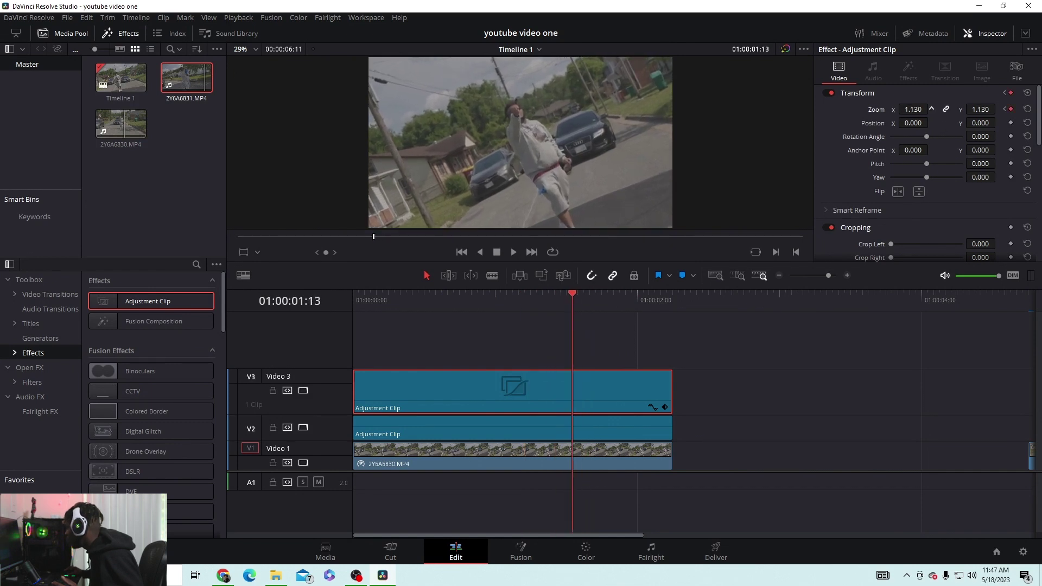
drag(558, 293, 479, 295)
key(Home)
key(space)
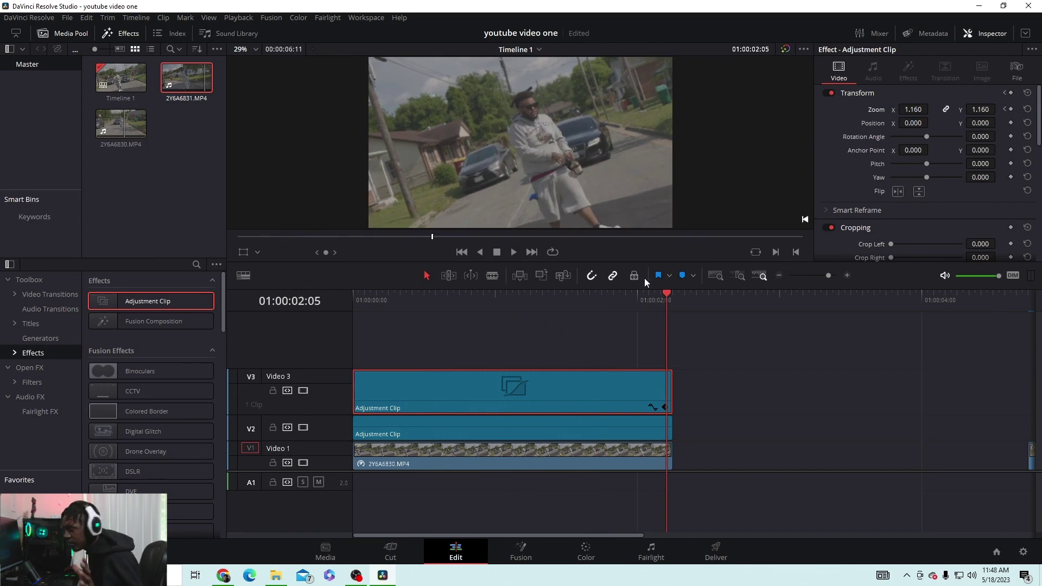
Show the V3 adjustment clip's Transform keyframes, shift the second zoom keyframe to 01:00:01:01, and play back the result.
drag(659, 294, 577, 296)
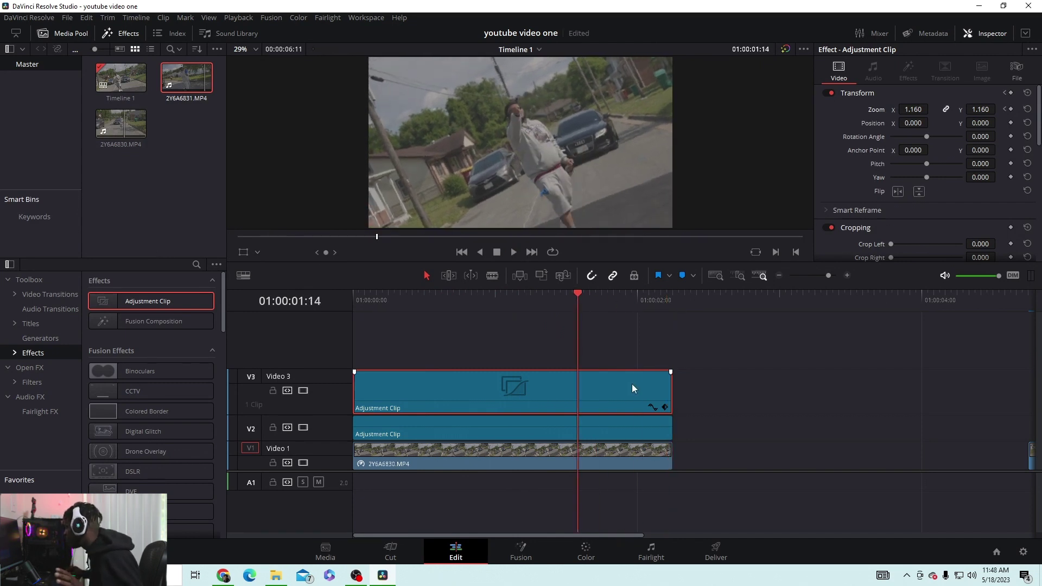
click(663, 407)
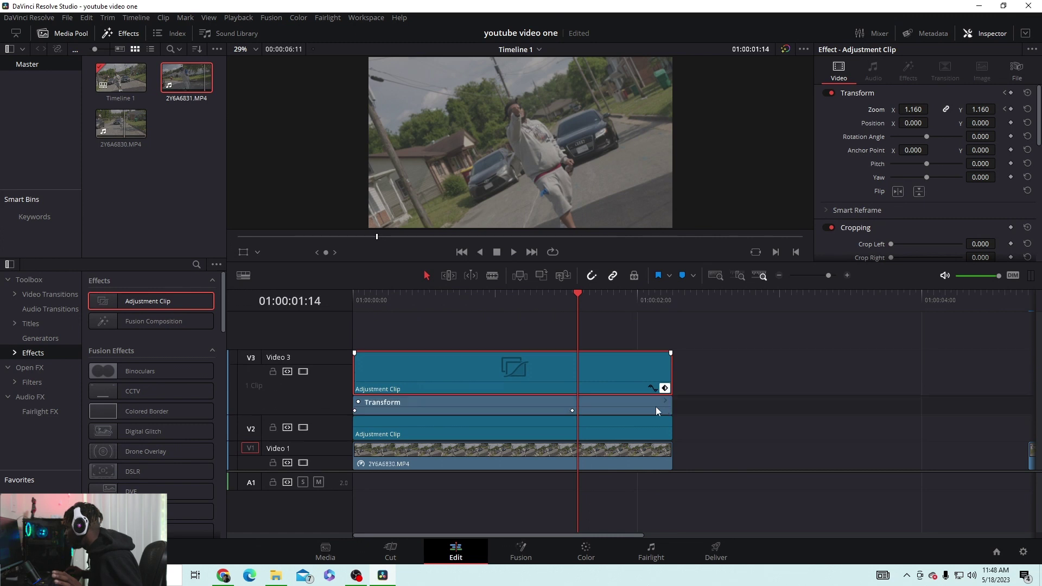
drag(584, 295, 502, 302)
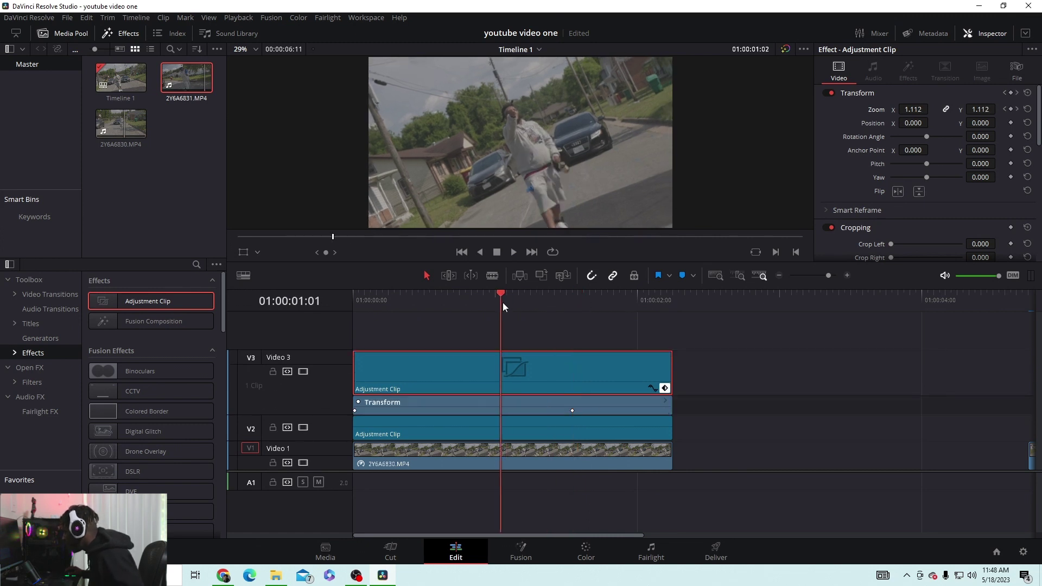
drag(572, 410, 501, 411)
drag(491, 296, 441, 298)
key(Home)
key(space)
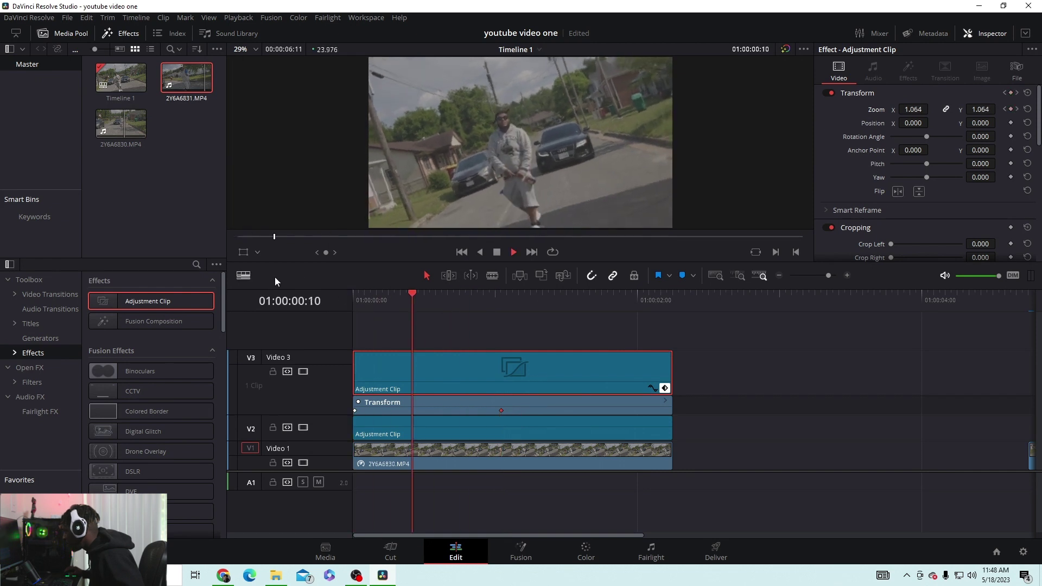
Raise the zoom keyframe at 01:00:01:01 to 1.710 and play back the stronger zoom from the start.
drag(477, 296, 501, 294)
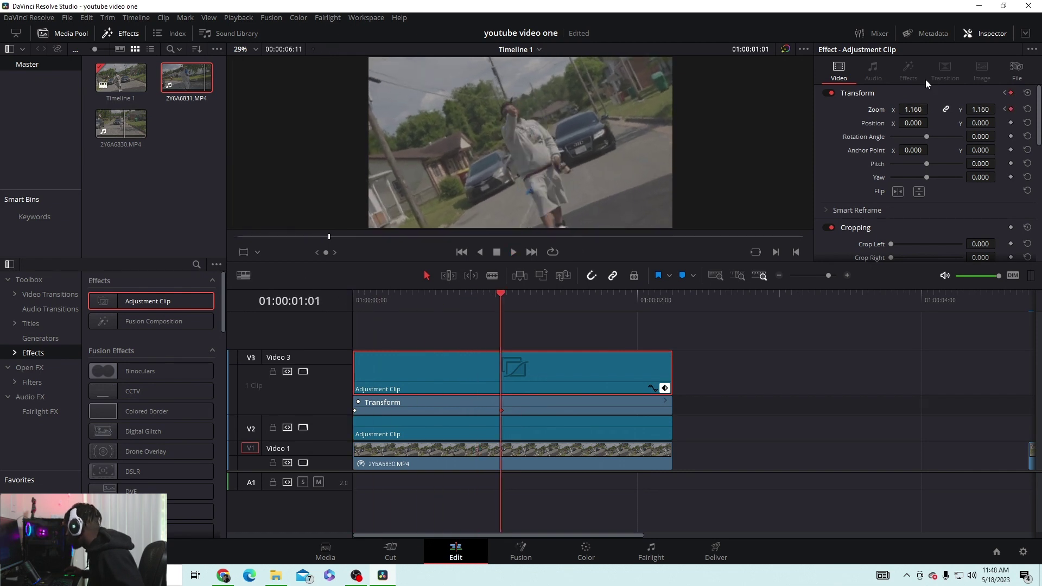
drag(914, 109, 971, 109)
key(Home)
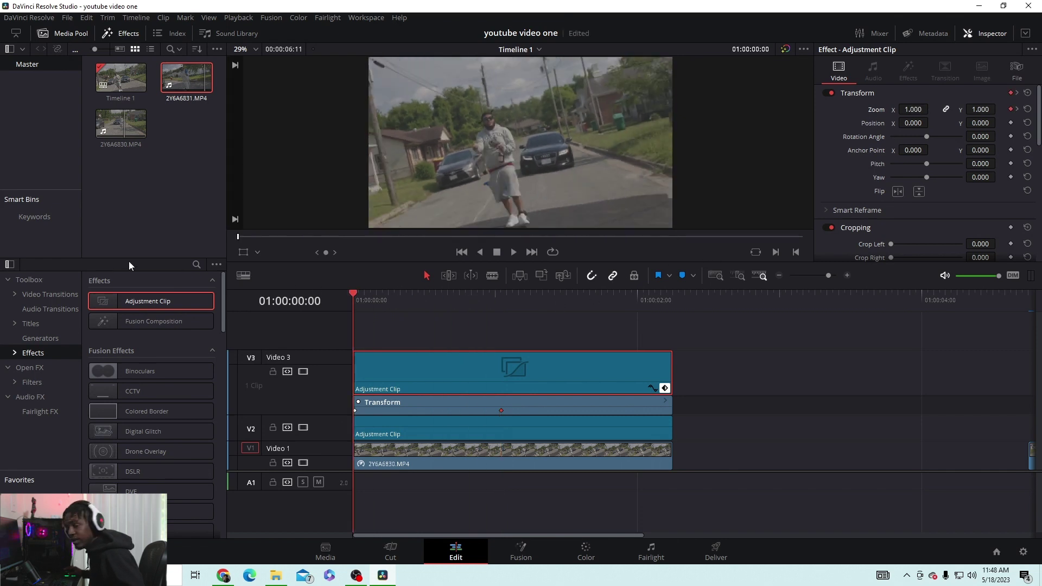
key(space)
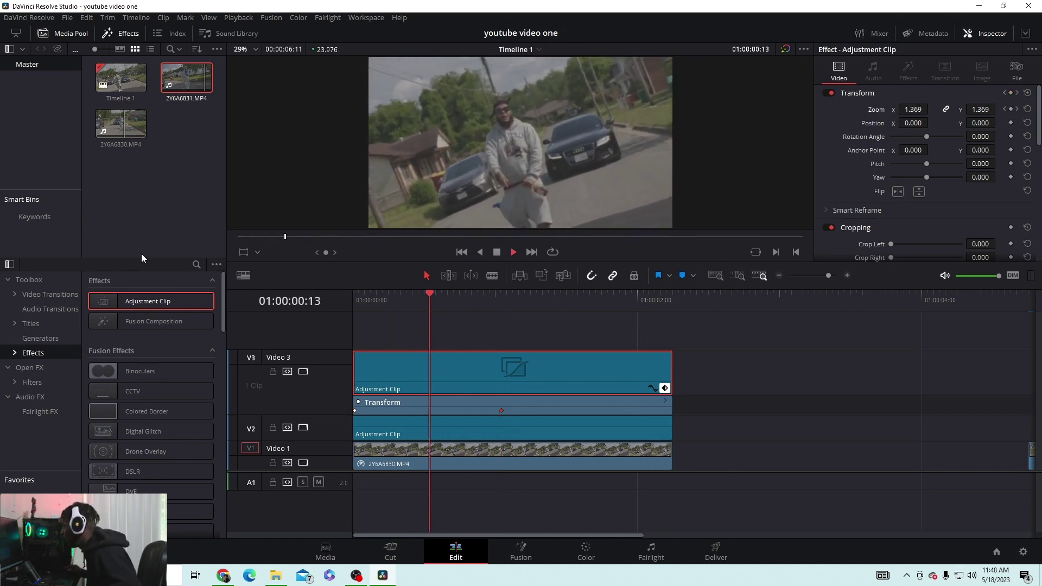
key(space)
Add a zoom keyframe shortly after the one at 01:00:01:01 to hold the zoom, and reset the zoom at 01:00:02:02.
drag(471, 293, 536, 299)
click(1011, 109)
drag(538, 297, 648, 298)
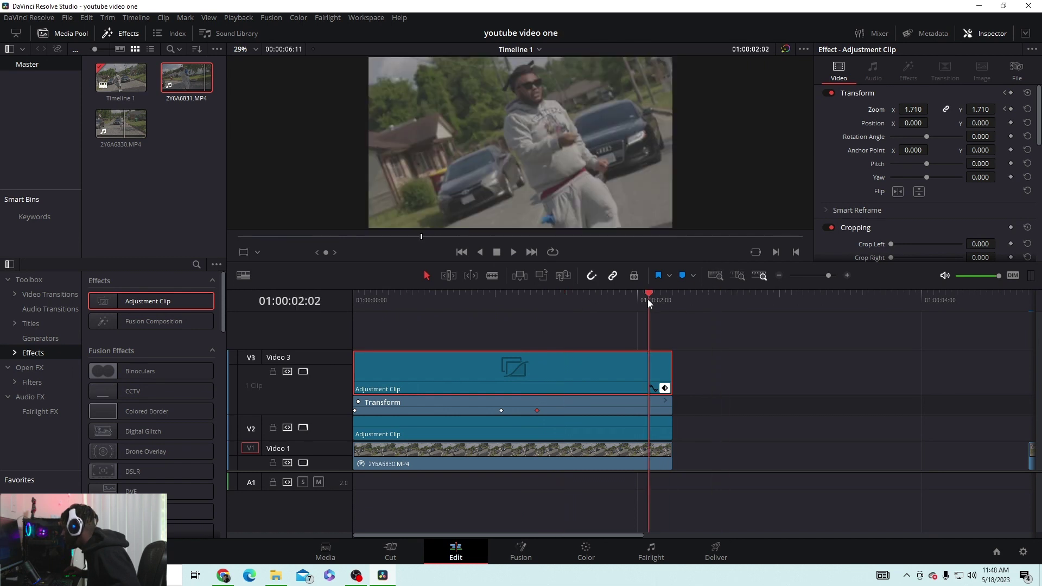
click(1028, 109)
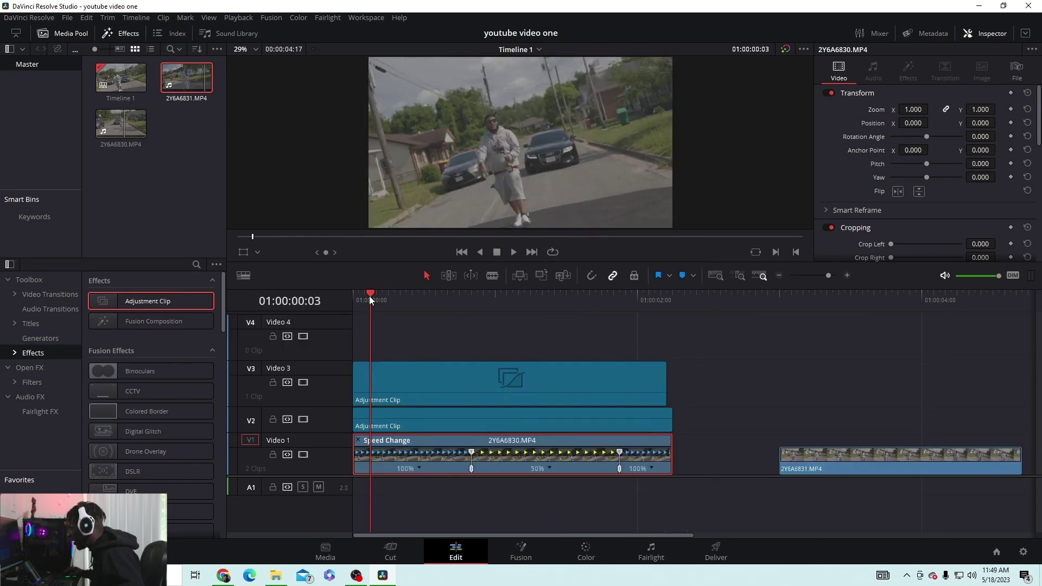
Add zoom keyframes of 1.000 to the V3 adjustment clip at its start and at the first speed point, 01:00:00:20.
drag(369, 295, 471, 314)
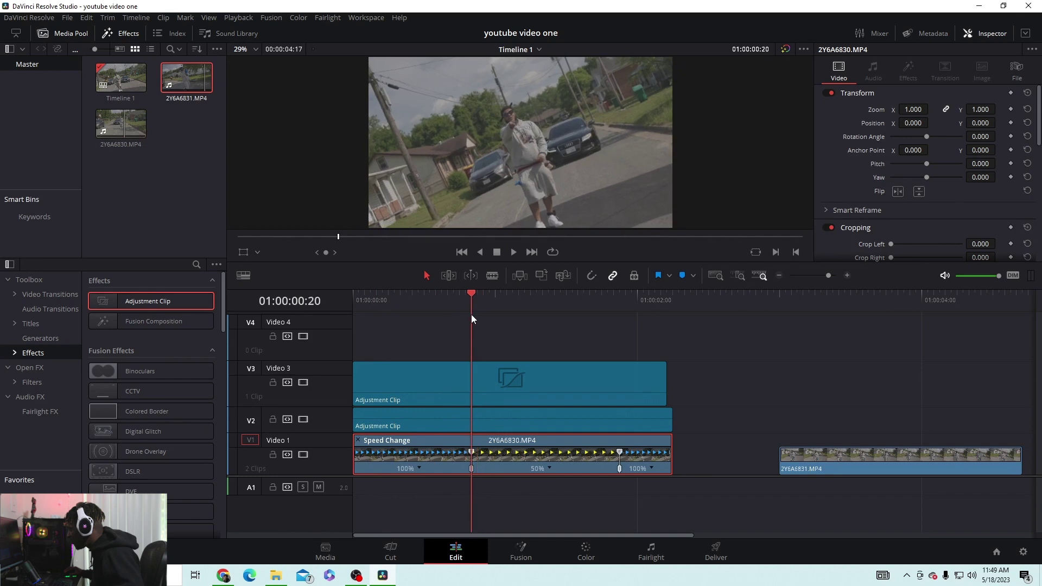
click(470, 375)
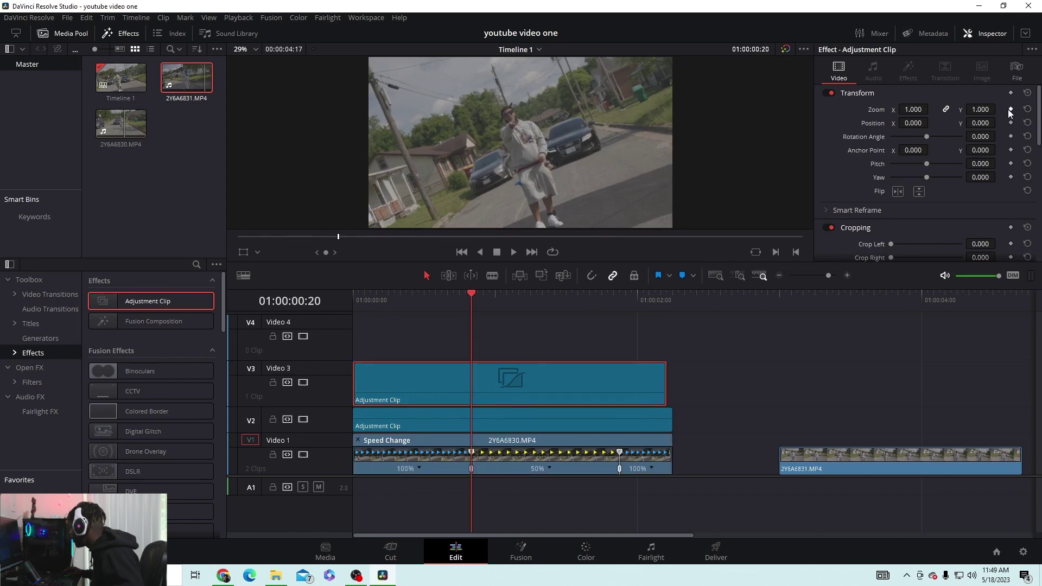
key(Home)
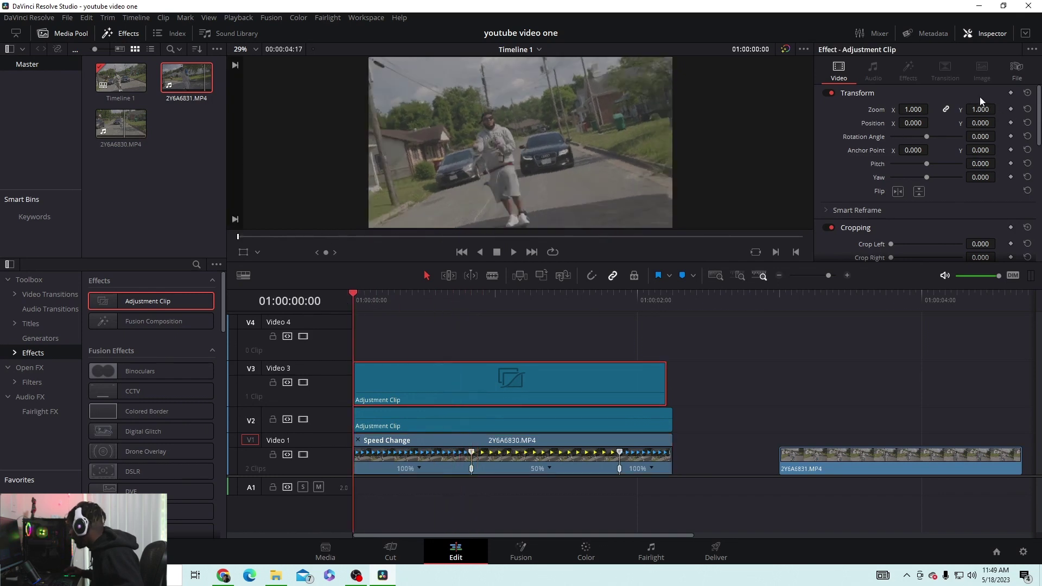
click(1010, 110)
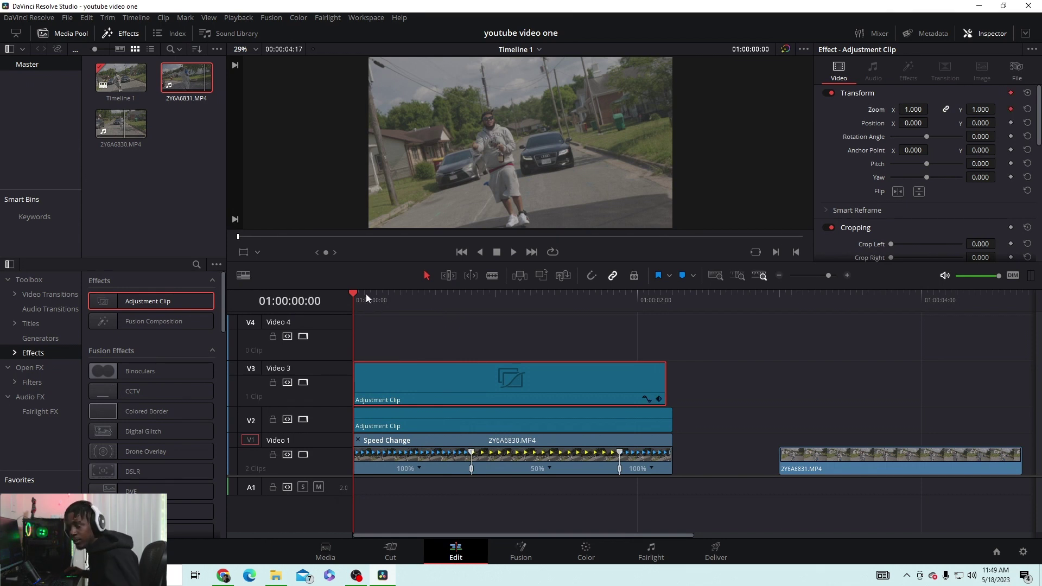
drag(371, 298, 471, 308)
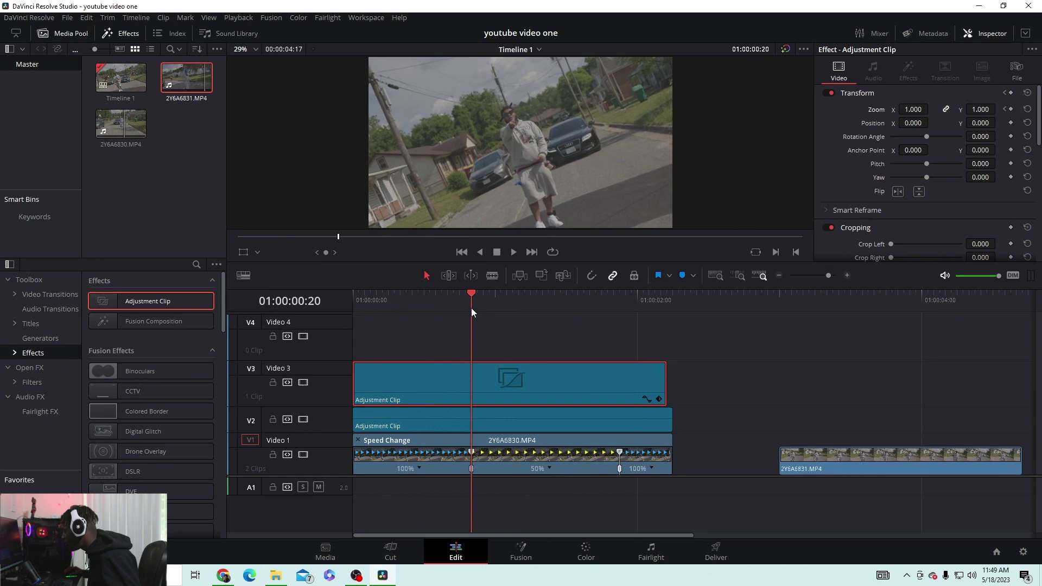
click(1012, 110)
Set the V3 adjustment clip's zoom to 1.420 at the second speed point, 01:00:01:21, and scrub towards the clip's end.
drag(471, 296, 618, 309)
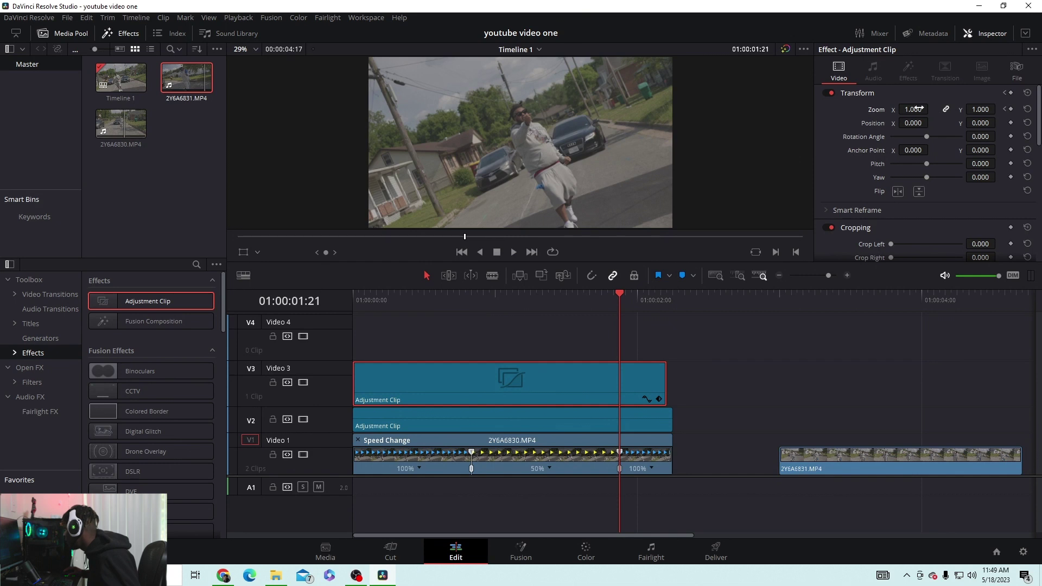
drag(914, 109, 935, 110)
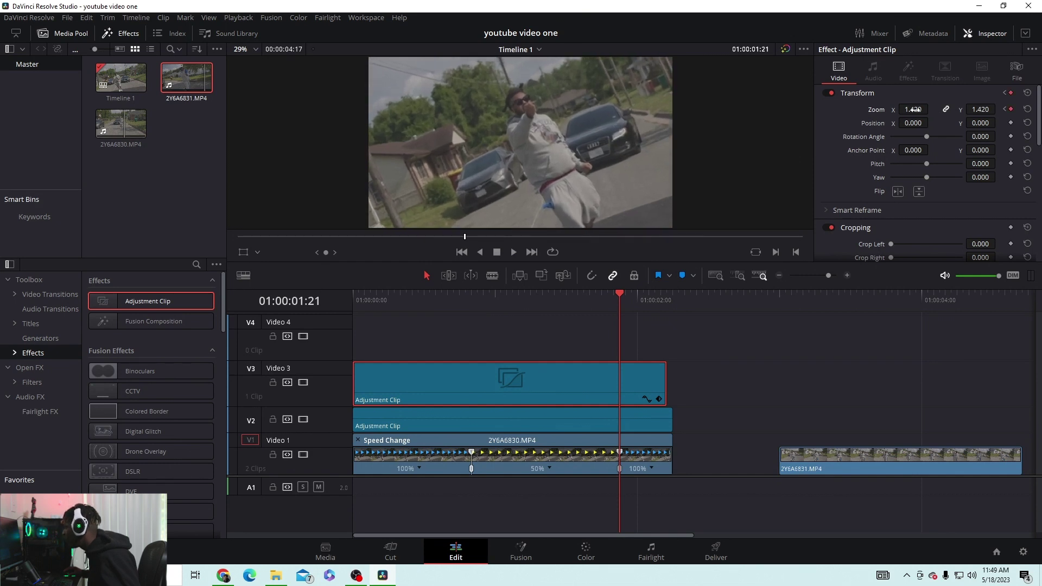
click(623, 295)
drag(623, 296, 629, 294)
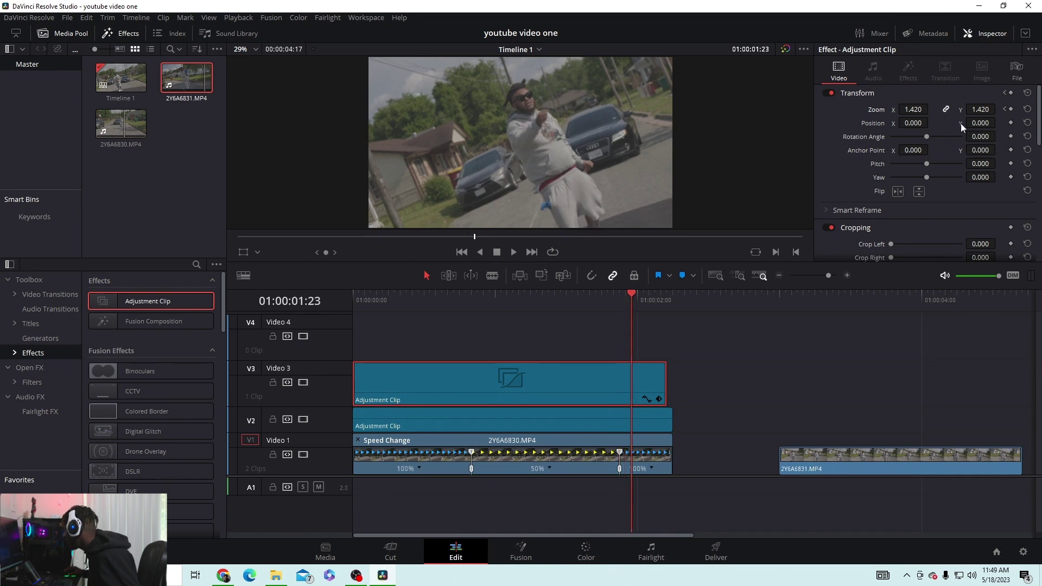
drag(644, 297, 662, 296)
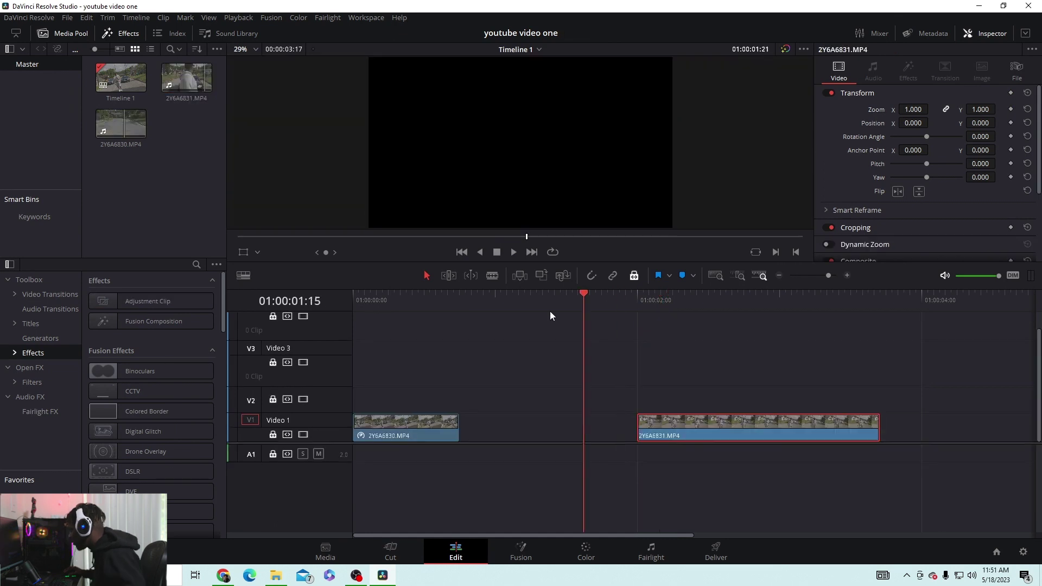
Move the playhead to 01:00:00:06, turn off the timeline's position lock, and try moving the first clip.
drag(549, 311, 370, 314)
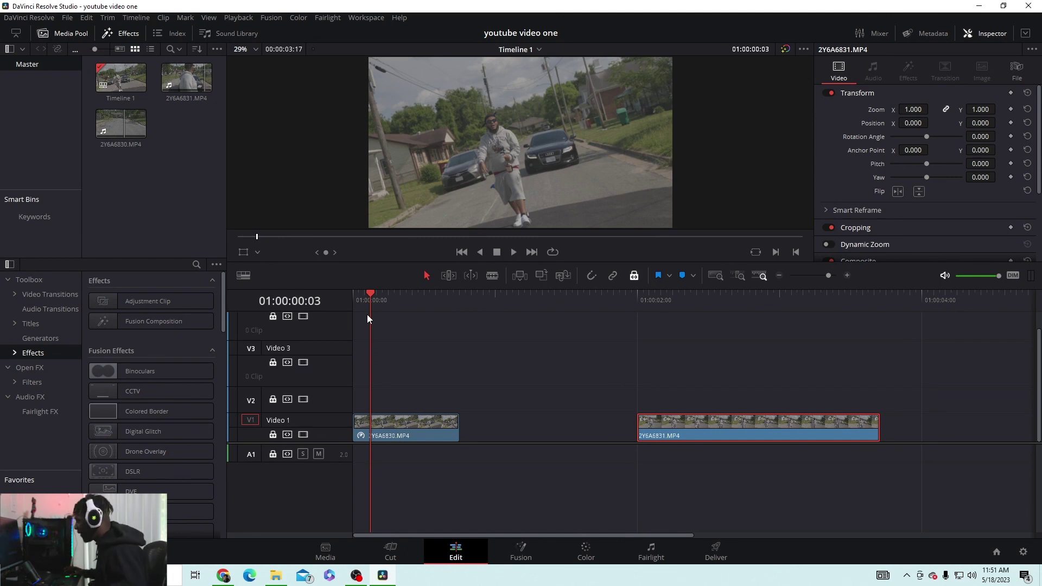
click(387, 301)
drag(410, 438, 399, 411)
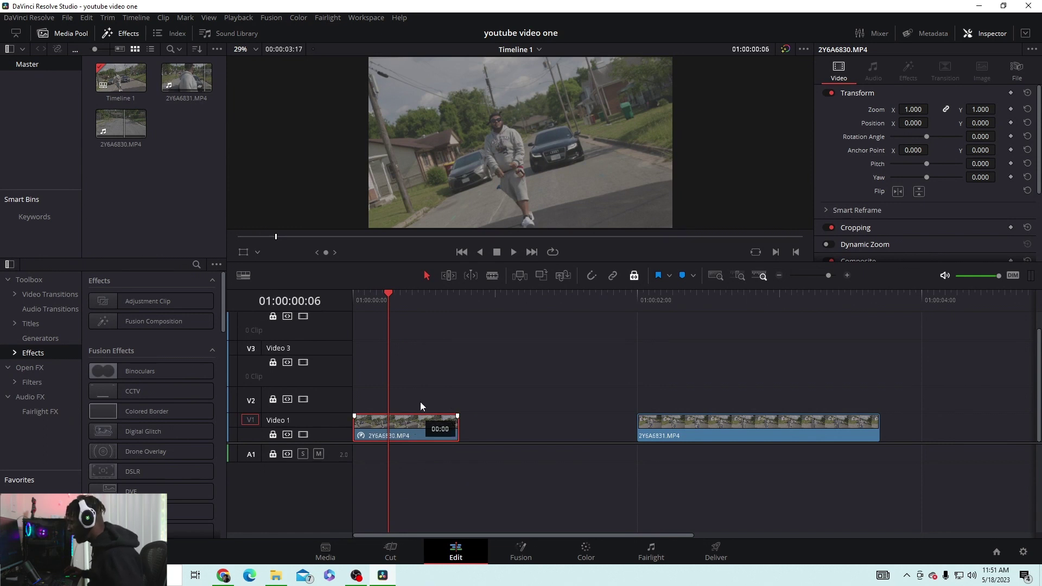
click(635, 277)
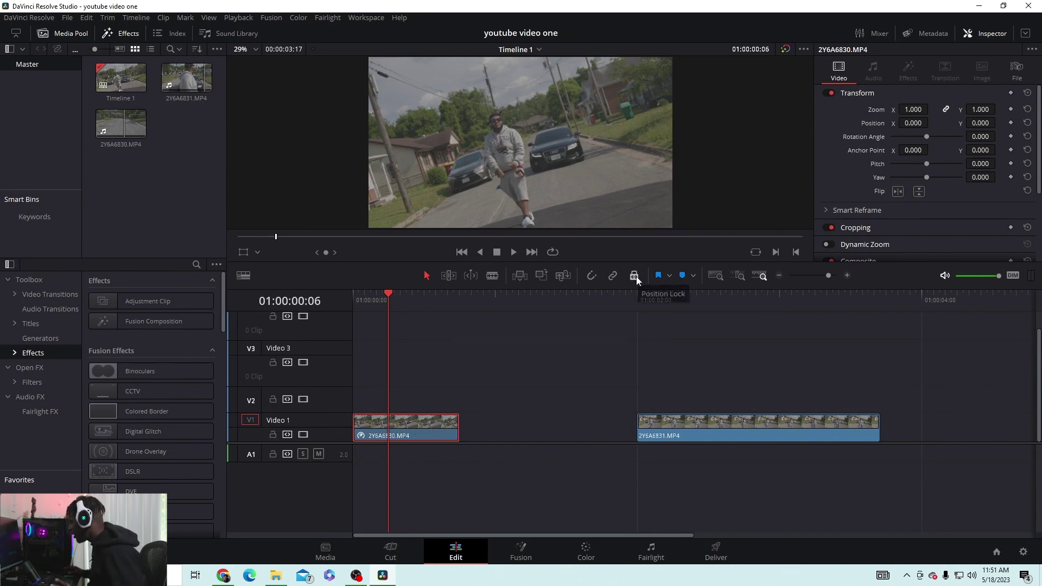
mouse_move(415, 429)
mouse_down()
mouse_move(422, 373)
mouse_move(417, 428)
mouse_move(423, 416)
mouse_up()
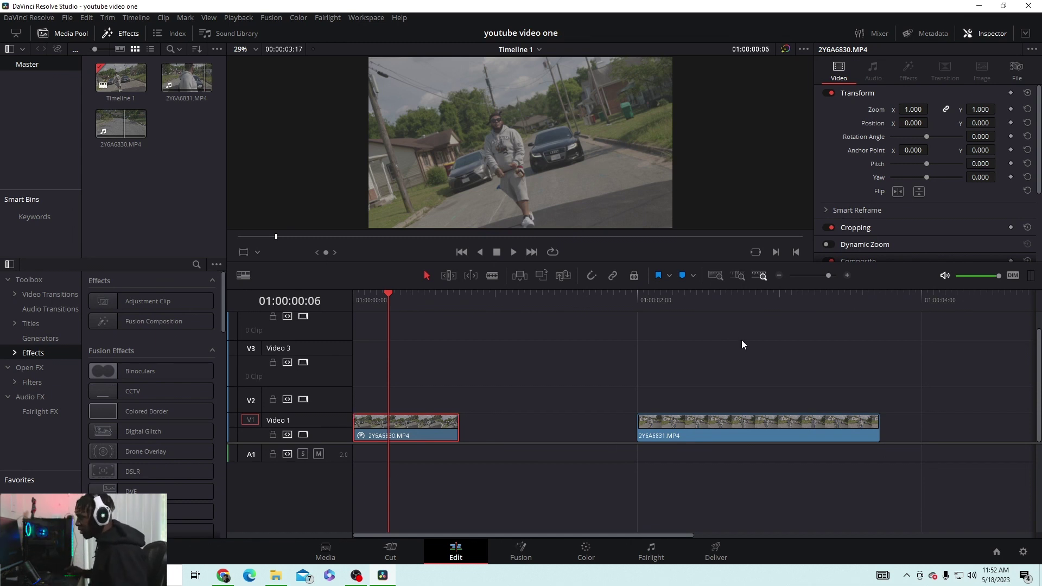
Add an adjustment clip on V2 above the first clip, and cut and trim it to that clip's length.
drag(141, 305, 341, 403)
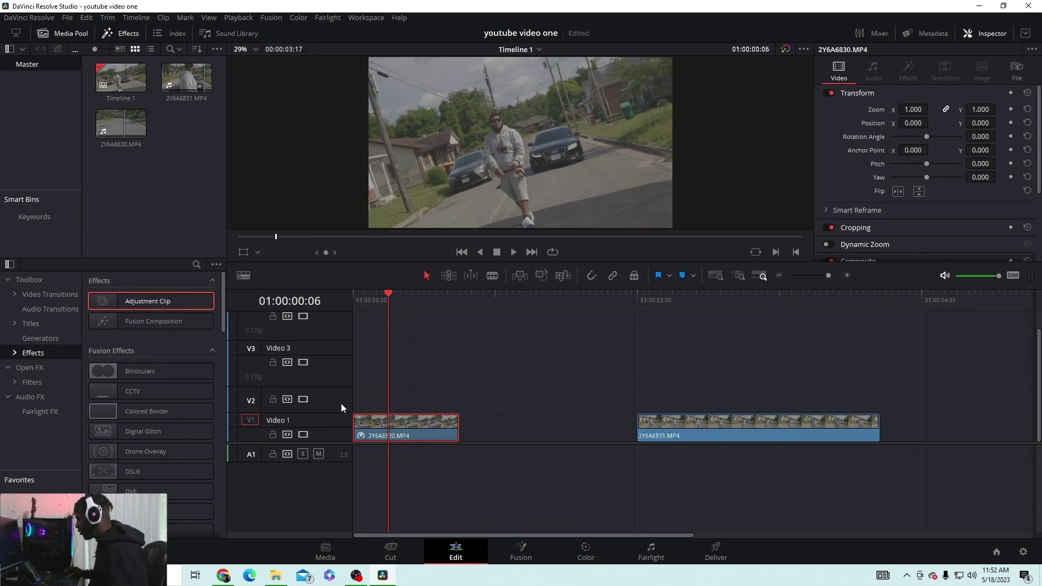
drag(151, 301, 354, 406)
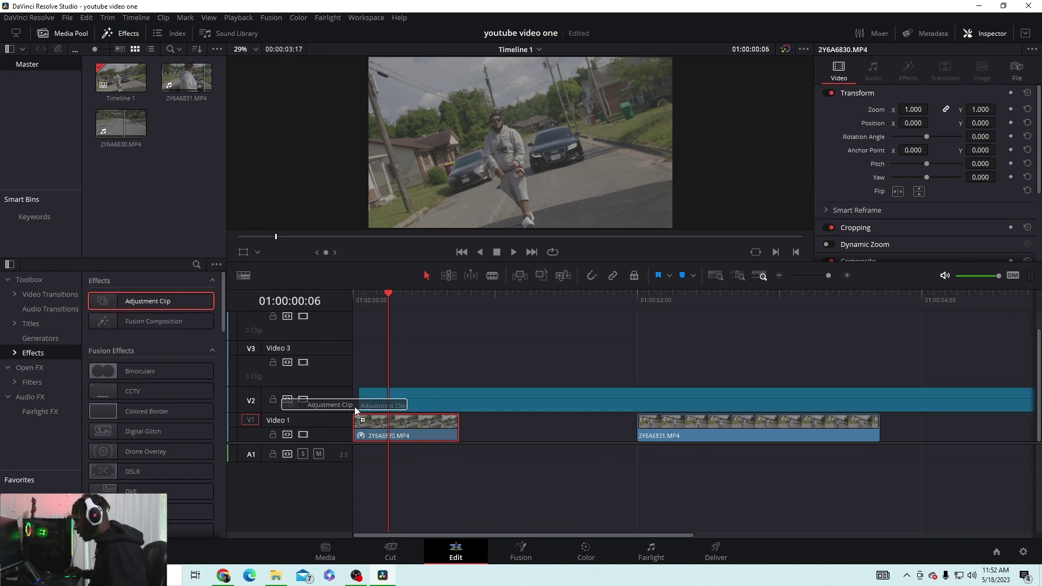
key(b)
click(454, 402)
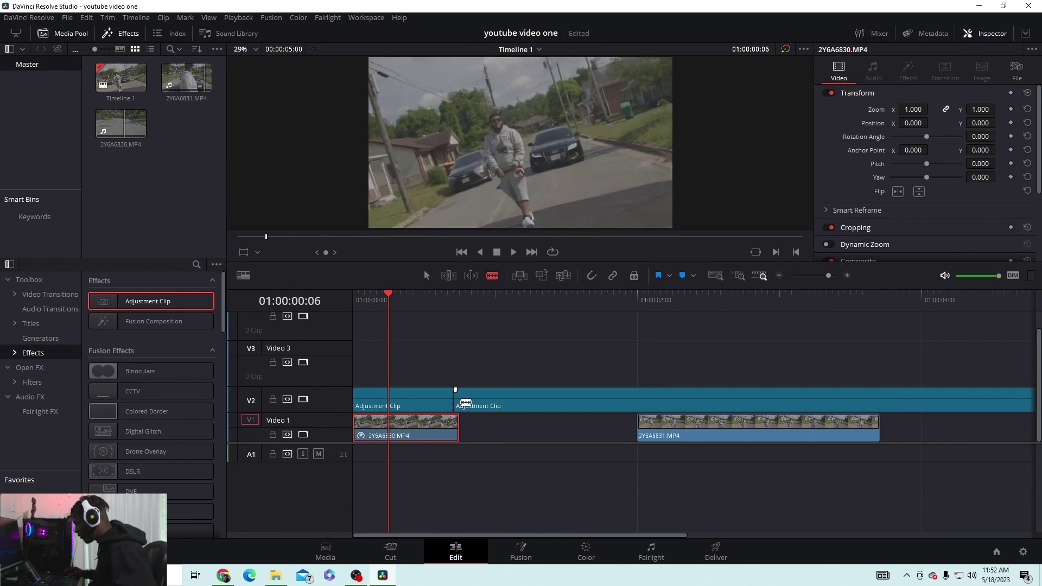
key(a)
click(487, 402)
key(Delete)
drag(455, 405, 457, 403)
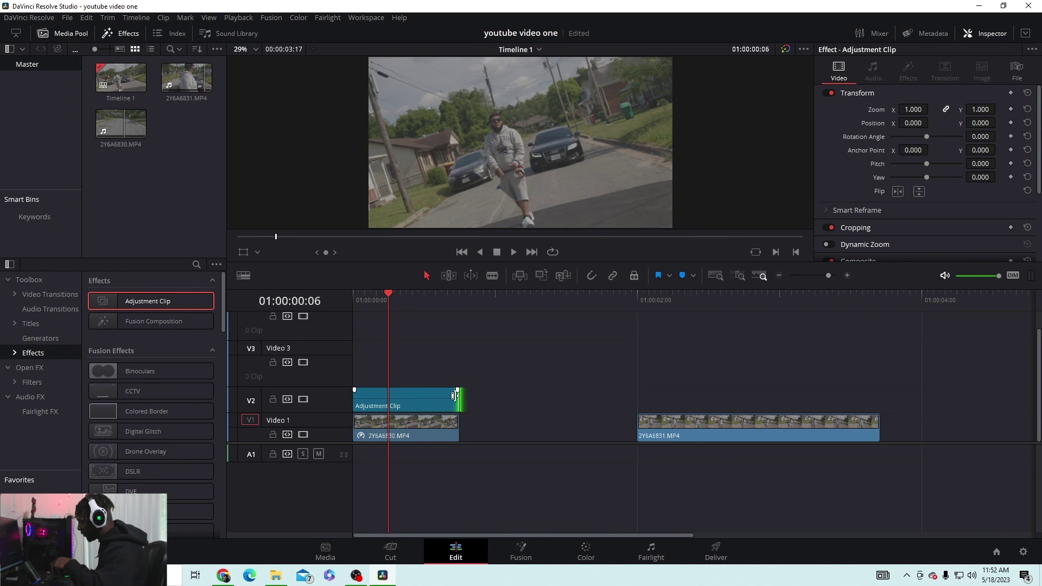
click(245, 20)
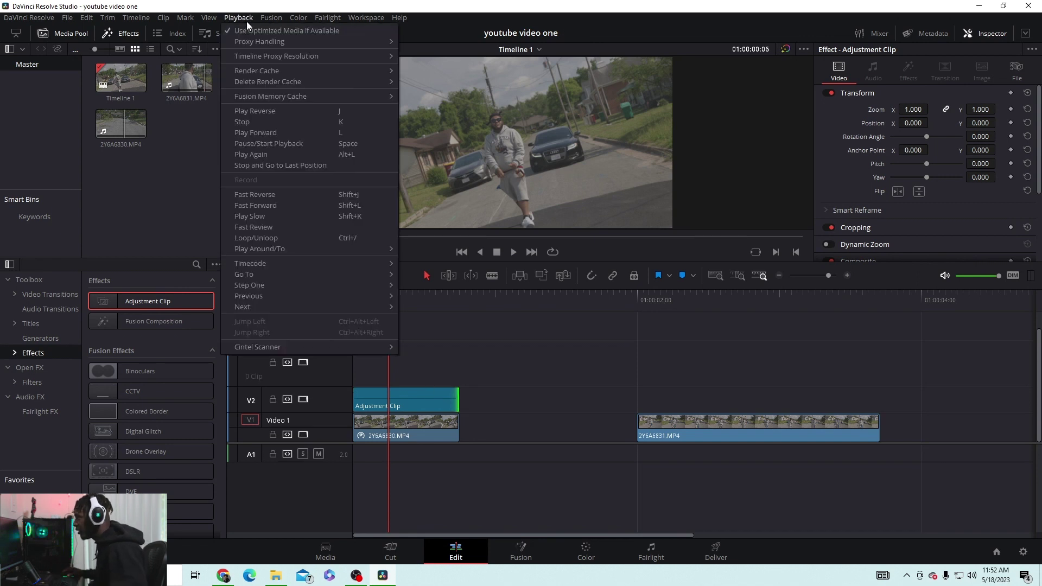
mouse_move(242, 18)
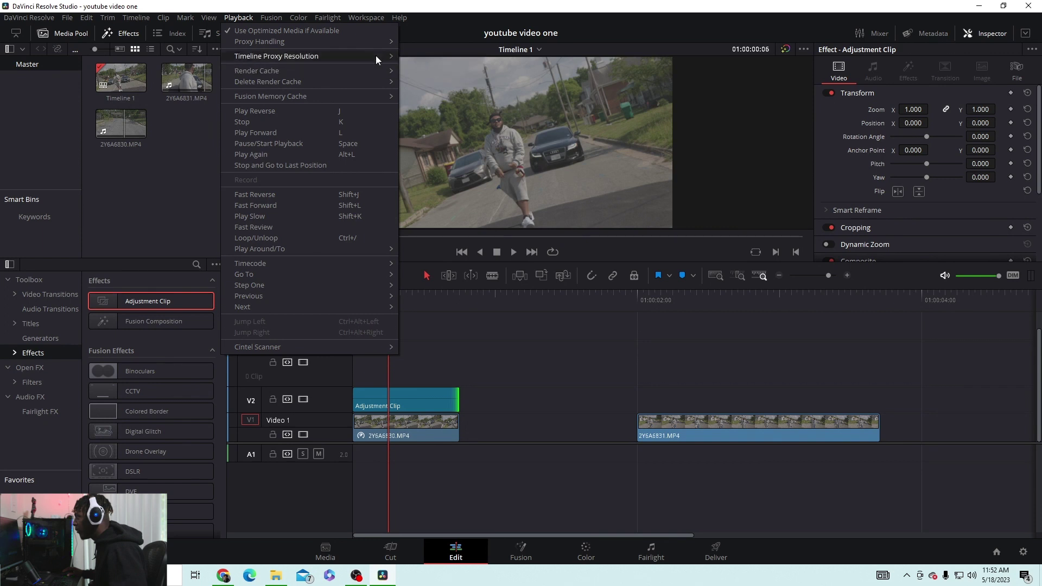
click(411, 56)
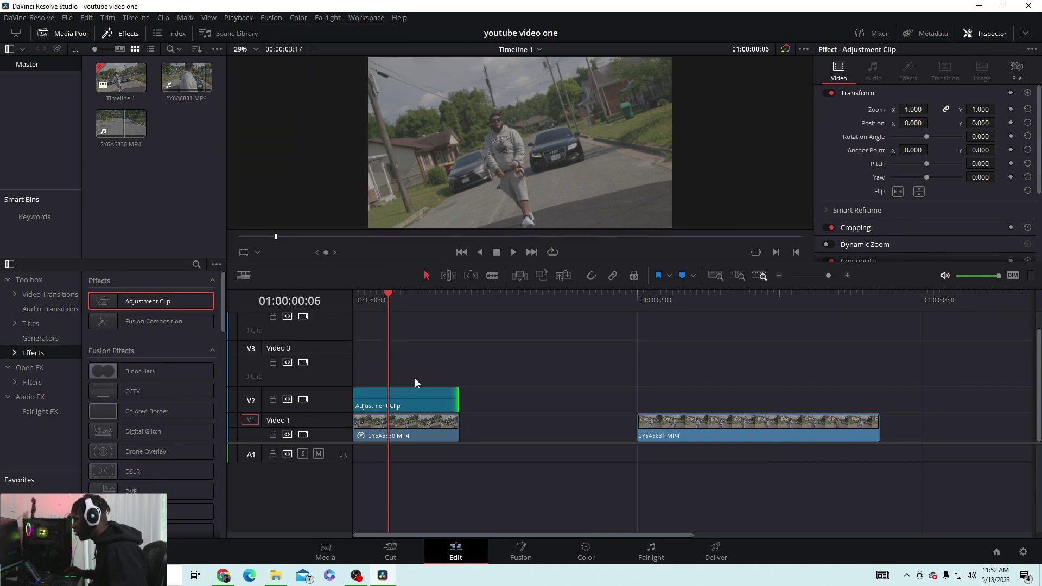
Open the adjustment clip's composition in Fusion, add a Blur node, and connect it between MediaIn1 and MediaOut1.
click(395, 426)
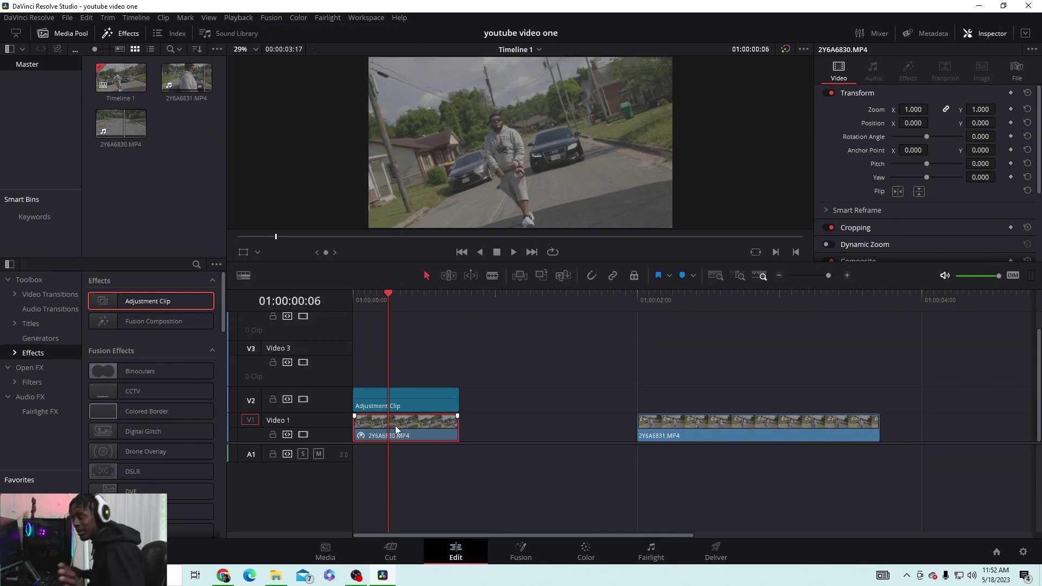
click(535, 550)
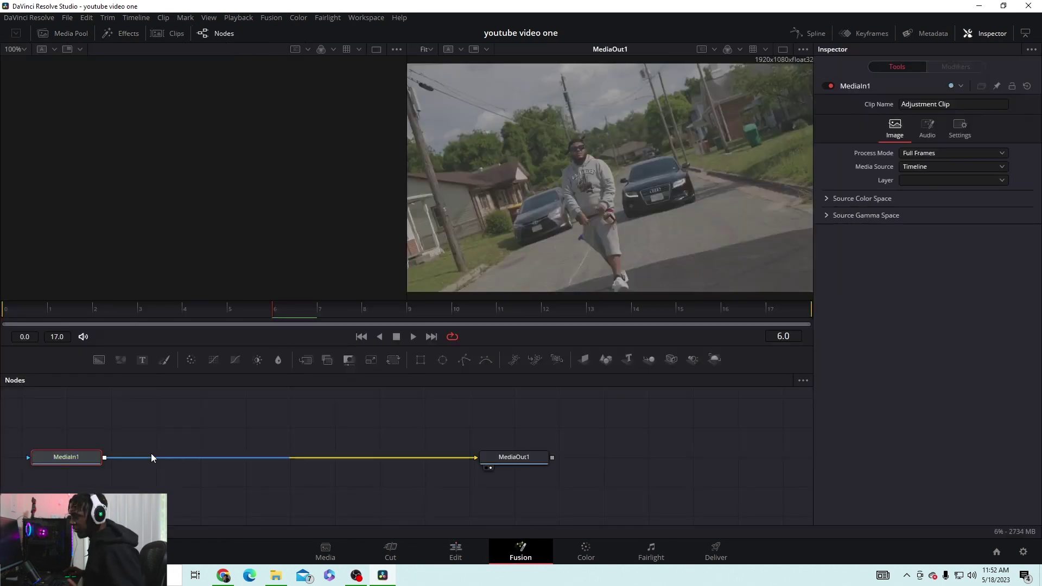
right_click(77, 458)
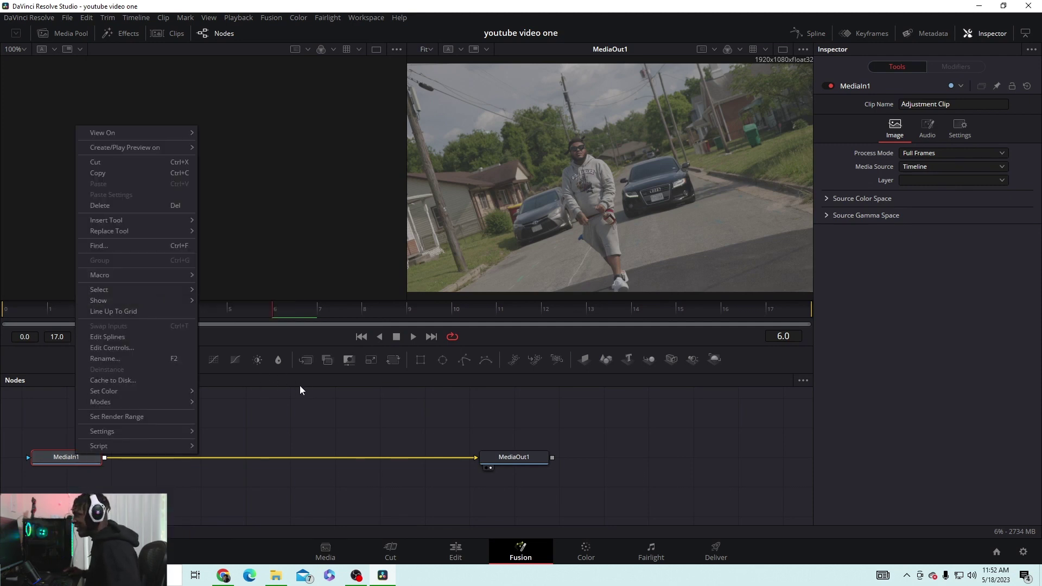
click(320, 389)
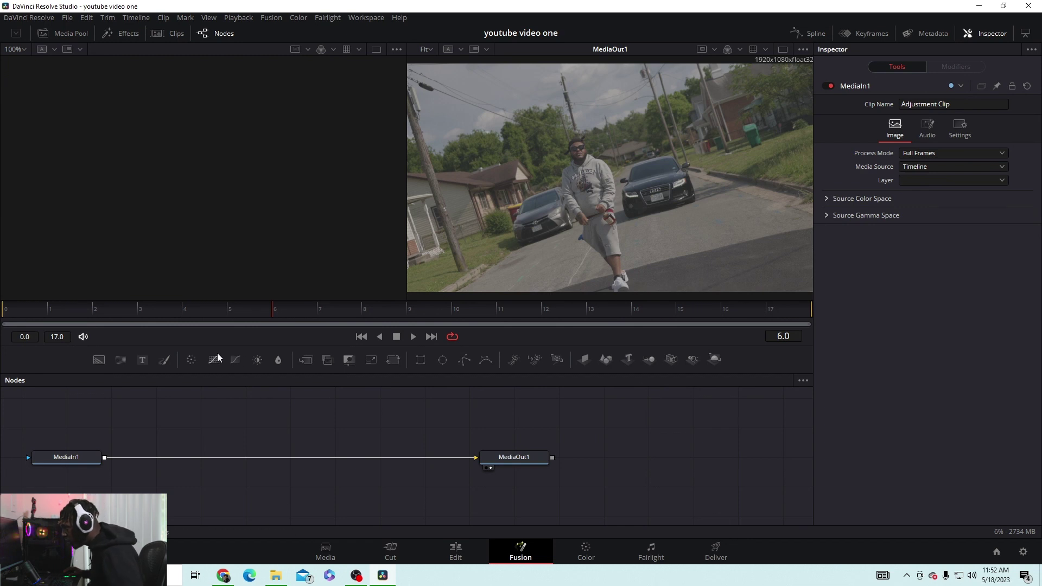
click(278, 360)
drag(316, 412, 287, 468)
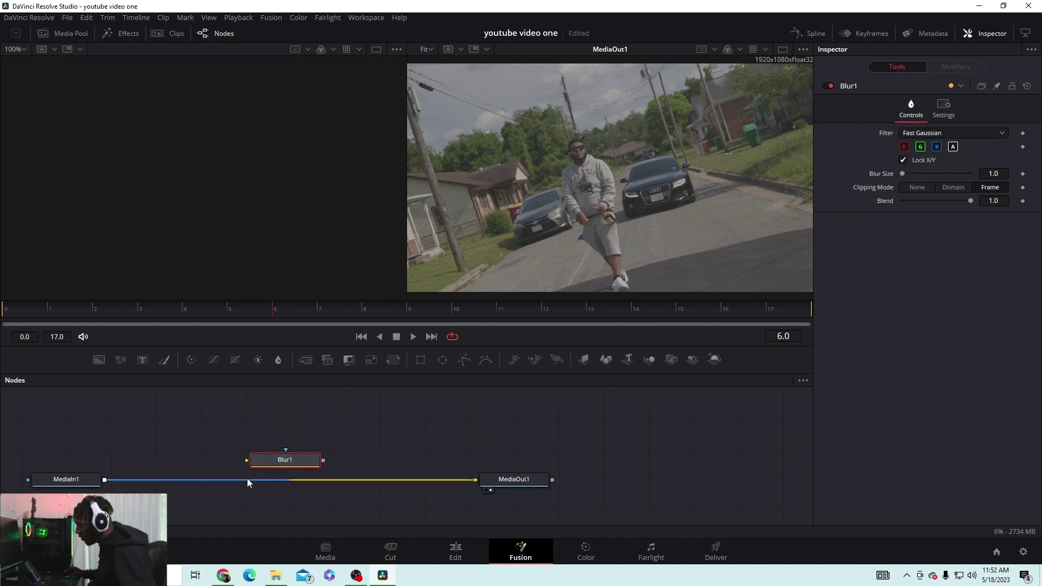
drag(316, 482, 249, 464)
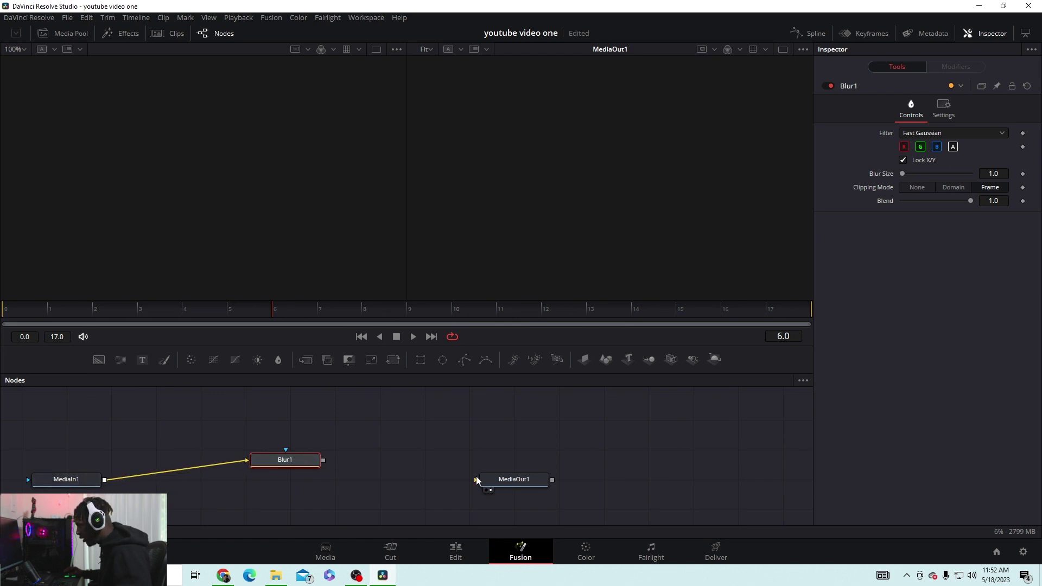
drag(324, 461, 476, 480)
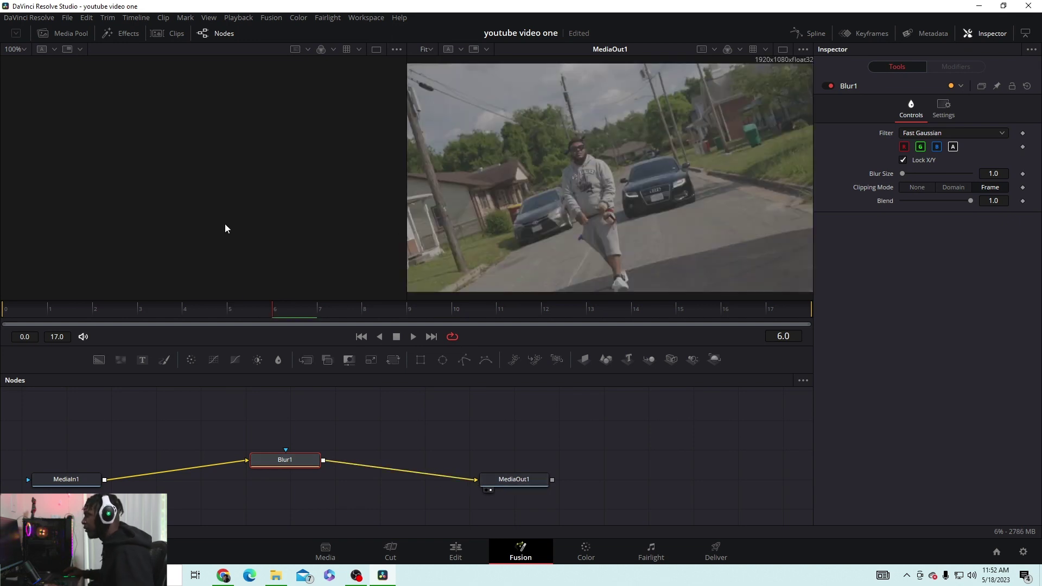
Show MediaIn1 in the first viewer and MediaOut1 in the second viewer.
click(75, 479)
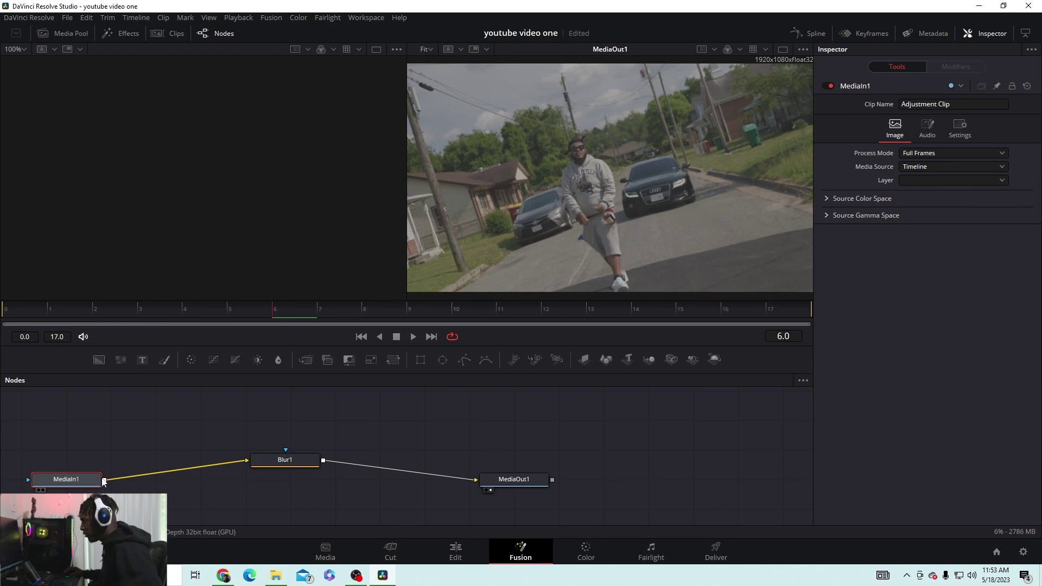
click(518, 481)
key(2)
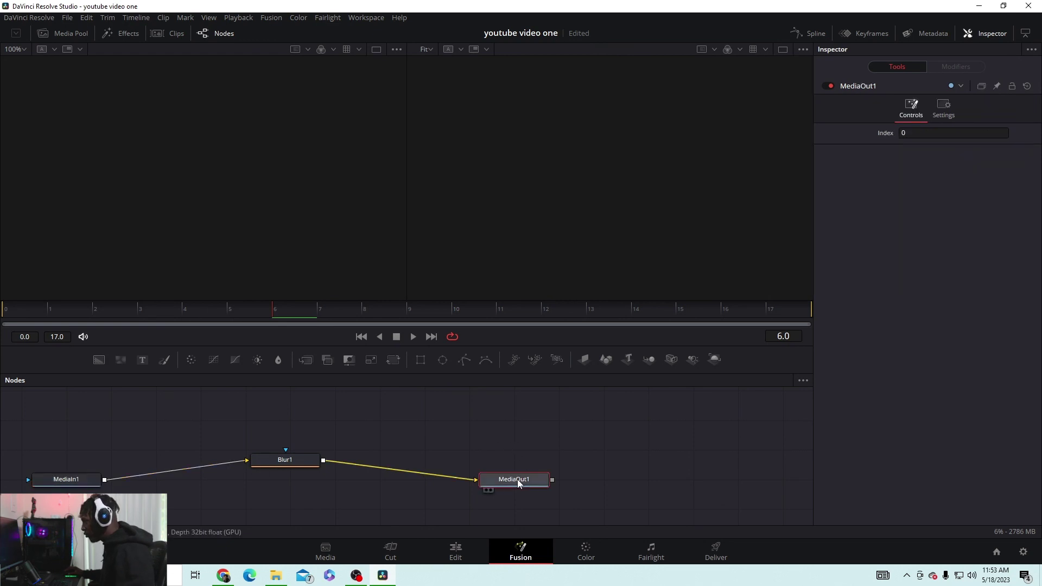
click(77, 480)
key(1)
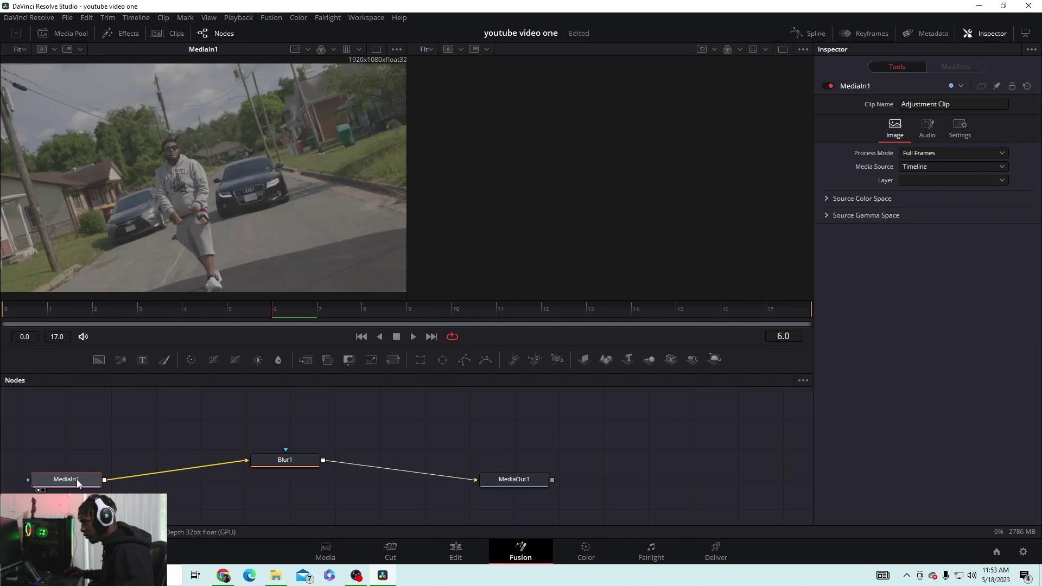
click(521, 483)
key(2)
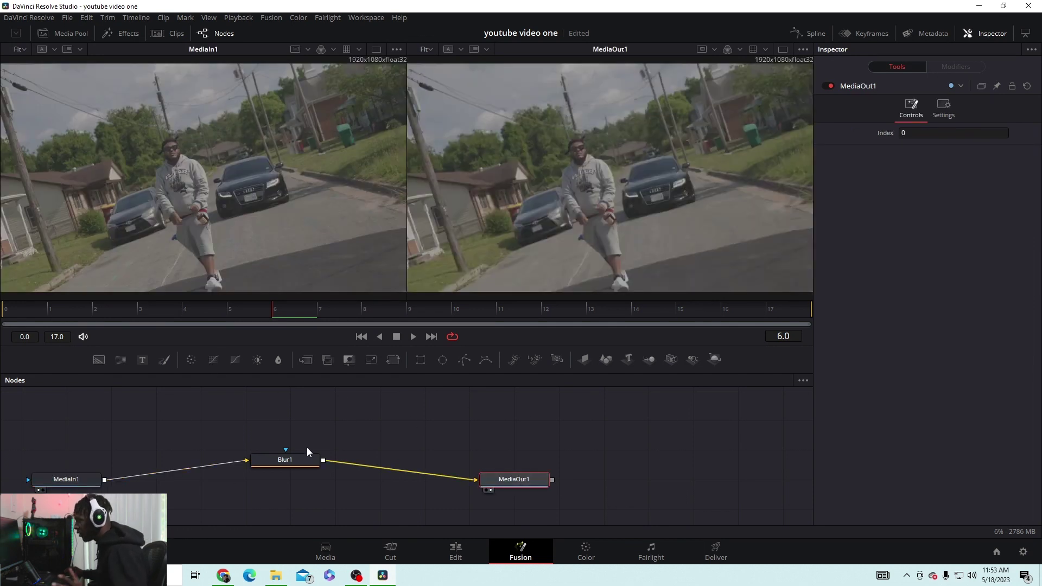
Set the Blur1 node's blur size to 0.0 and check the frame on the Edit page.
click(291, 460)
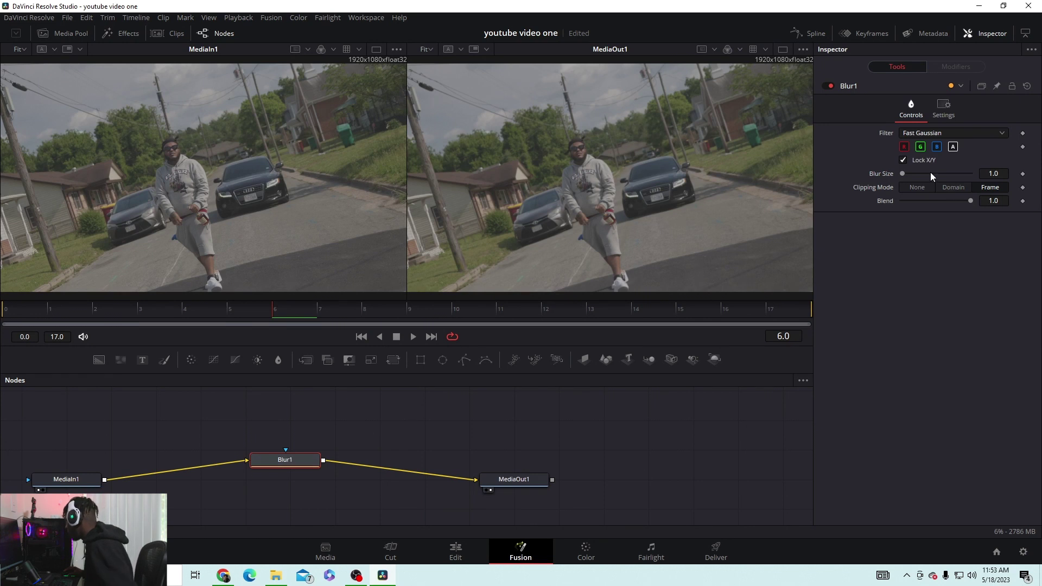
mouse_move(904, 173)
mouse_down()
mouse_move(954, 171)
mouse_move(894, 173)
mouse_up()
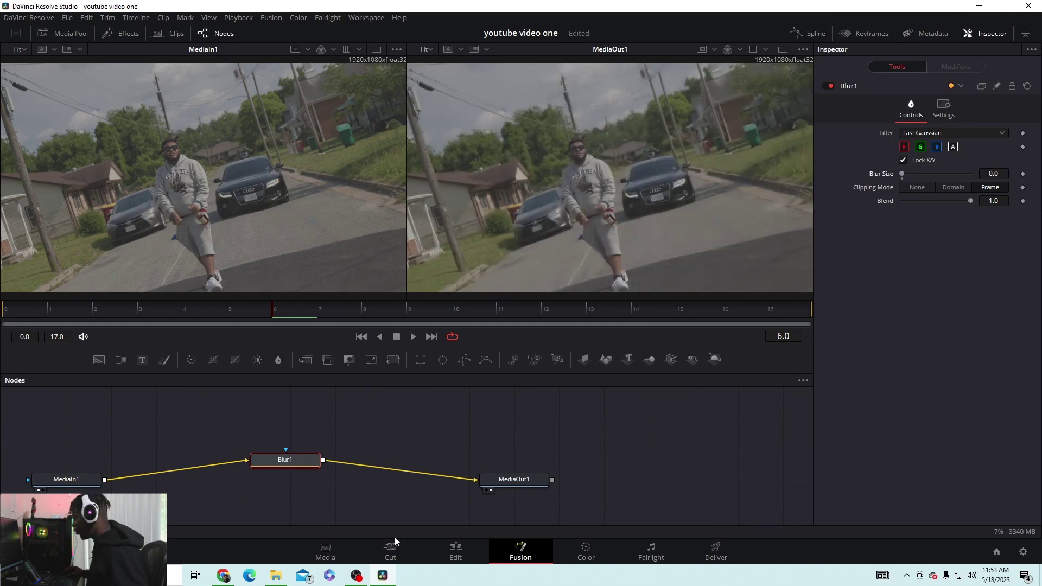
click(450, 550)
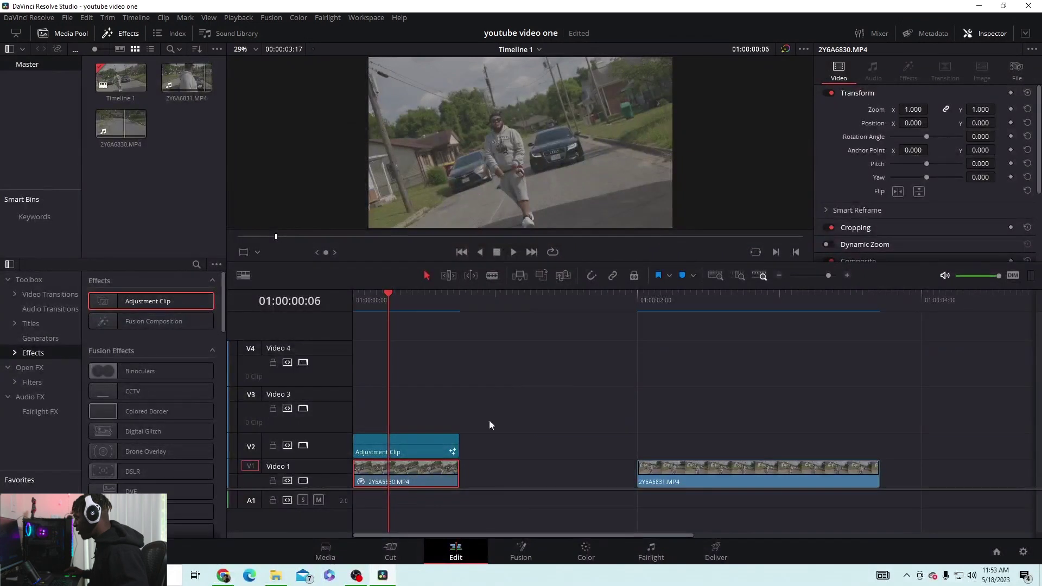
Raise Blur1's blur size to 20.5 in Fusion, and scrub the blurred clip on the Edit page to 01:00:00:12.
click(518, 549)
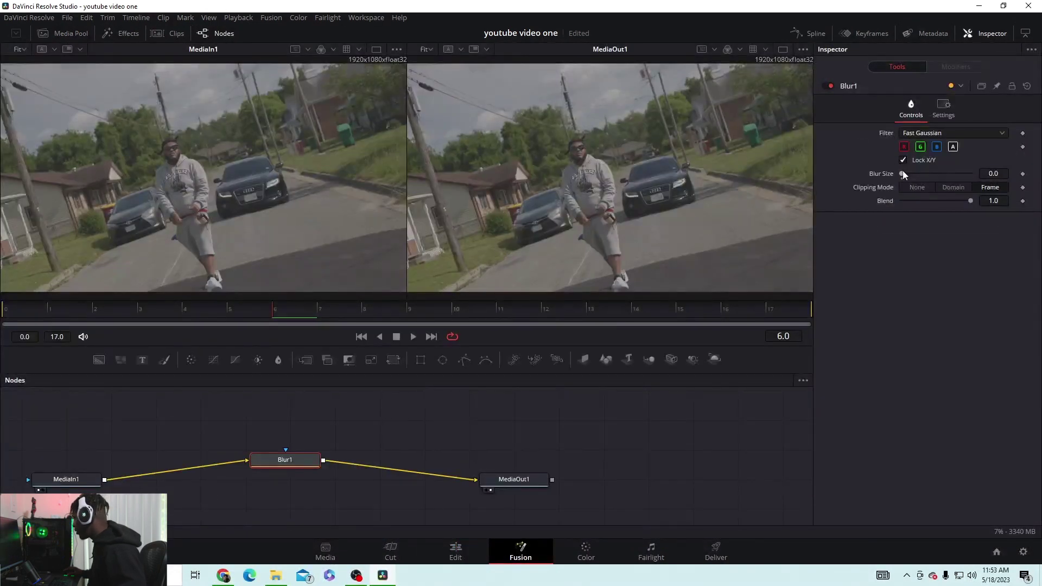
drag(903, 174, 919, 174)
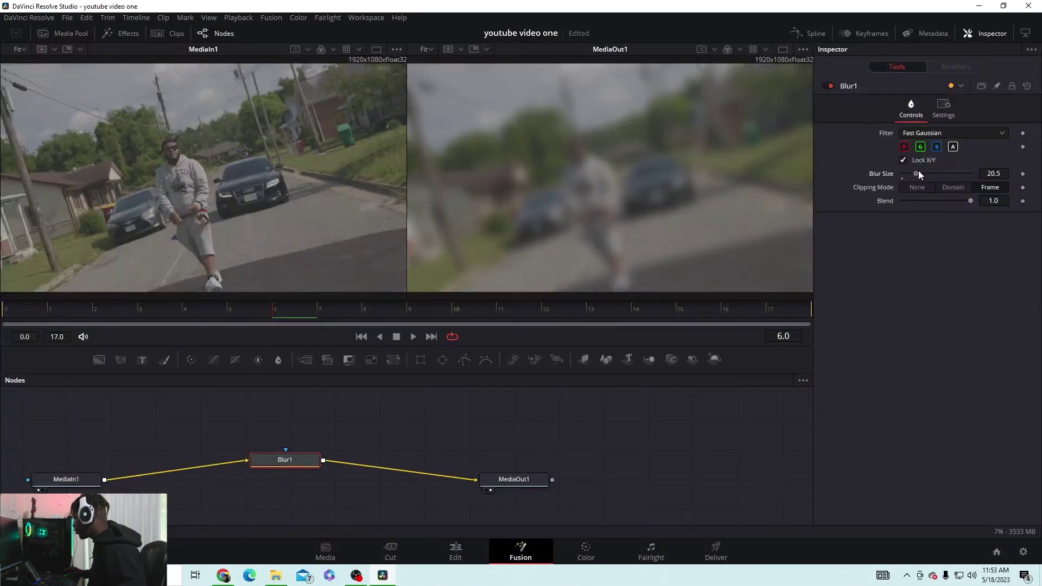
click(455, 549)
drag(393, 296, 425, 297)
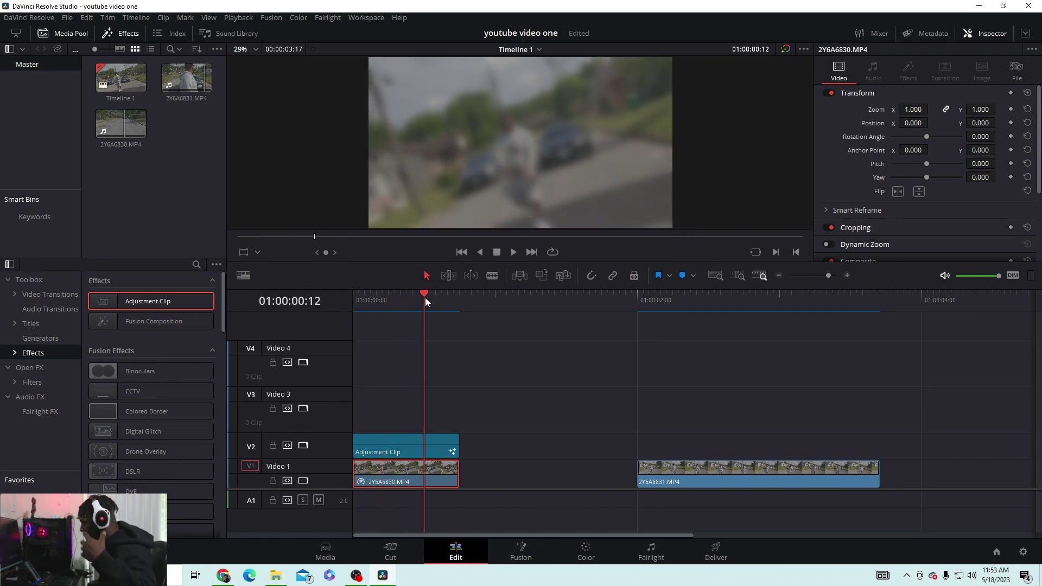
Delete the Blur1 node from the adjustment clip's Fusion composition.
click(521, 551)
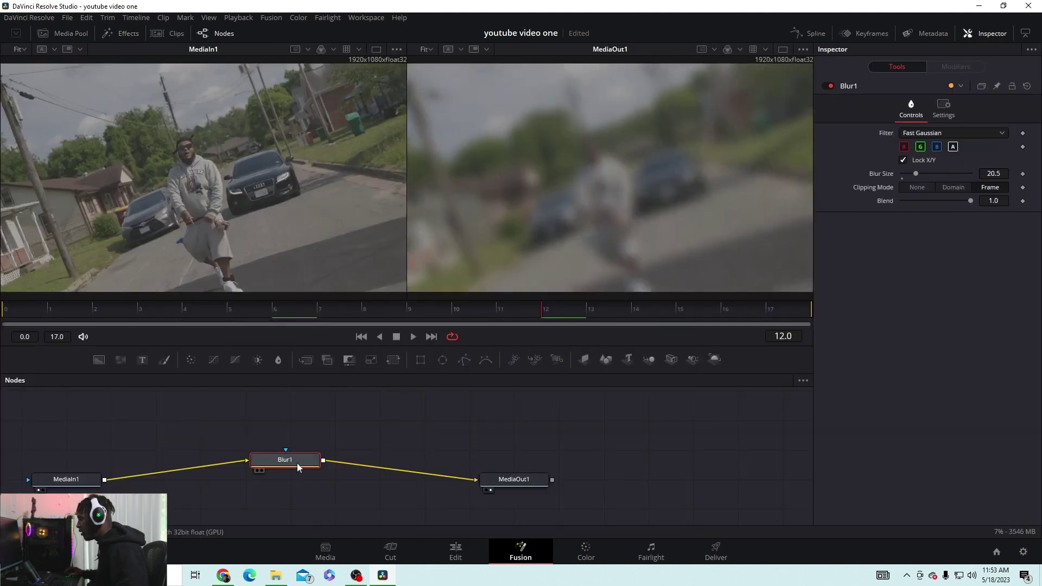
key(Delete)
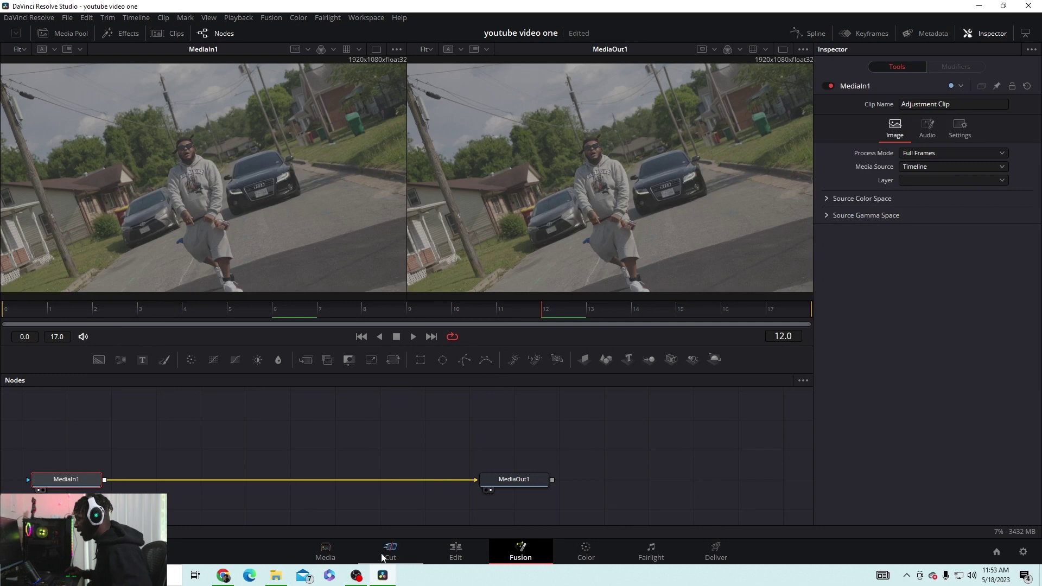
Open the V2 adjustment clip on the Color page and add a serial node after node 01, dismissing the mail notification.
click(455, 551)
click(429, 446)
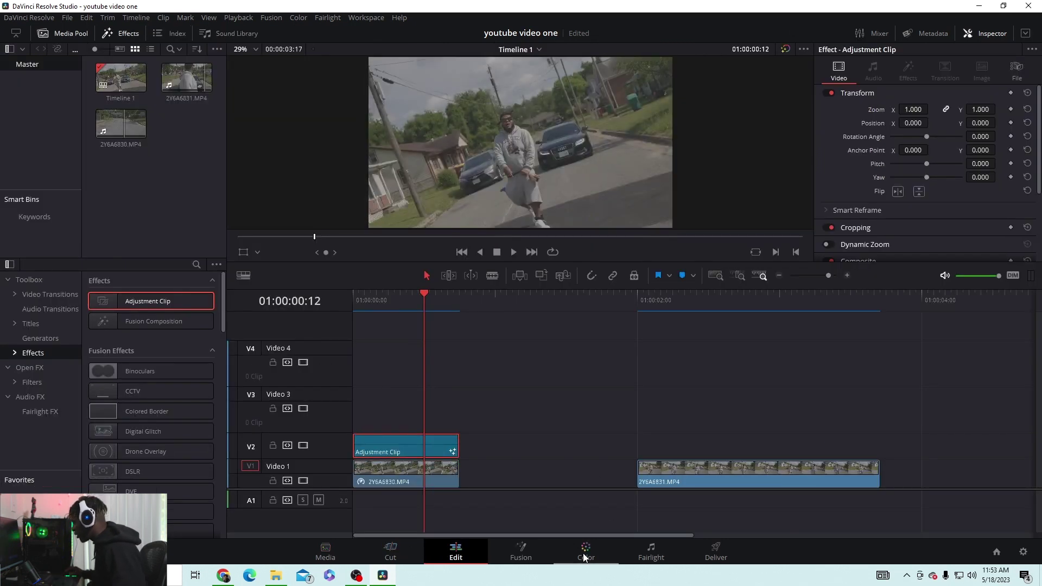
key(shift+6)
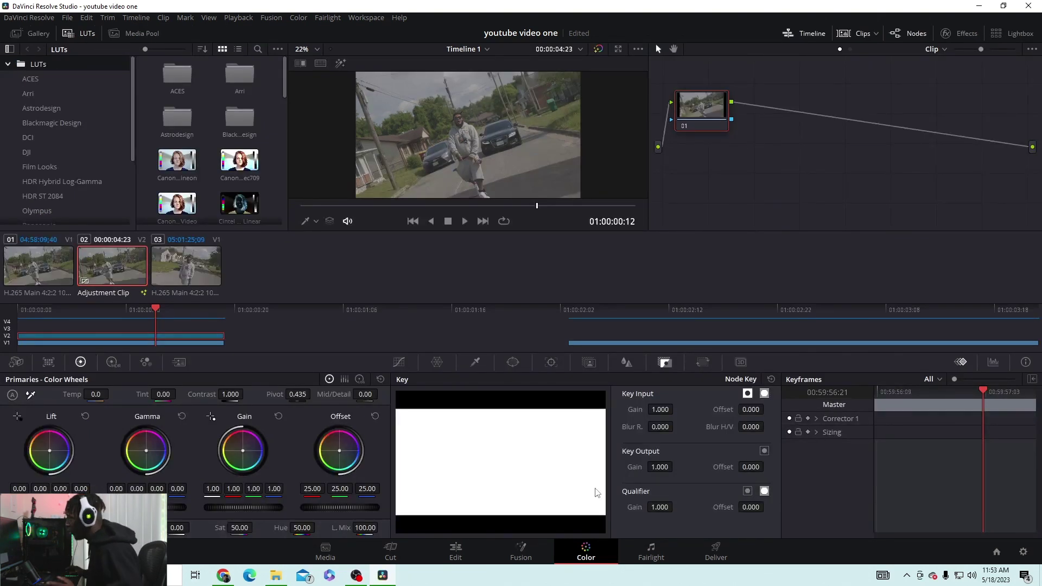
key(alt+s)
right_click(1024, 576)
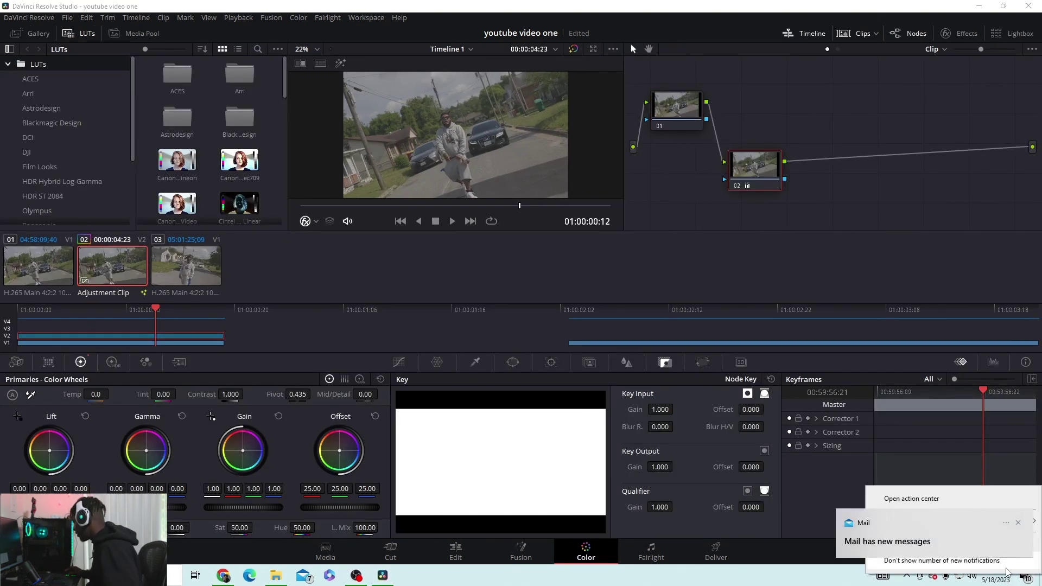
click(1018, 522)
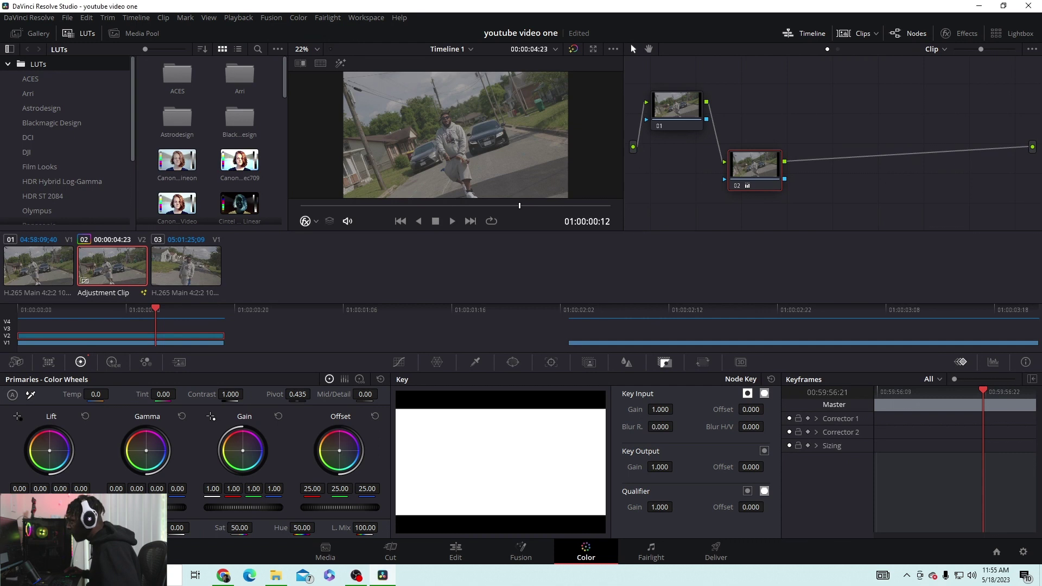
On node 02, set Lift to -0.03, Gamma to -0.02, Gain to 1.03 and Offset to 24.50, and white-balance to Temp 0.7, Tint -3.27.
drag(19, 488, 15, 488)
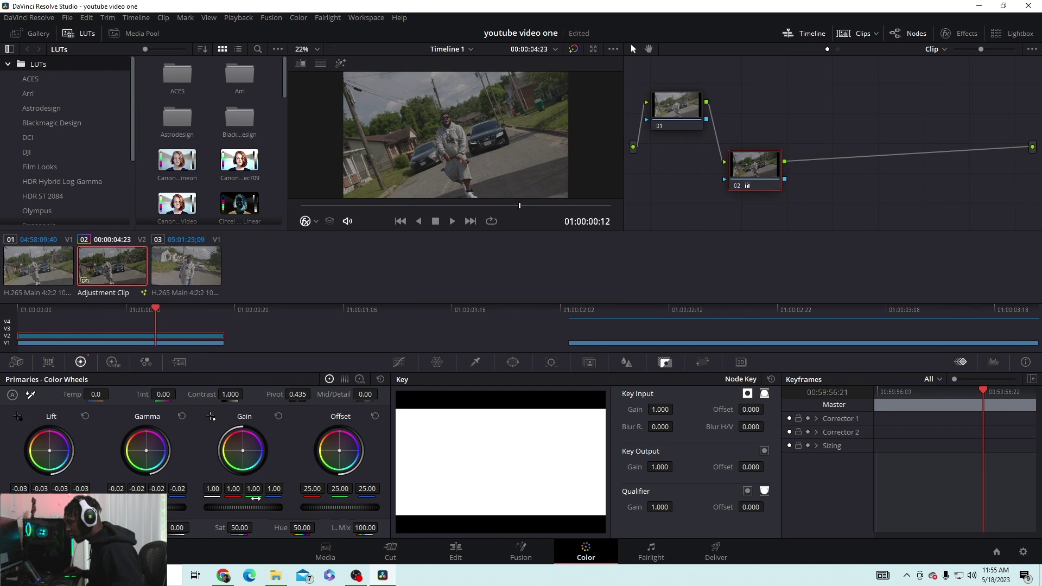
drag(243, 508, 251, 507)
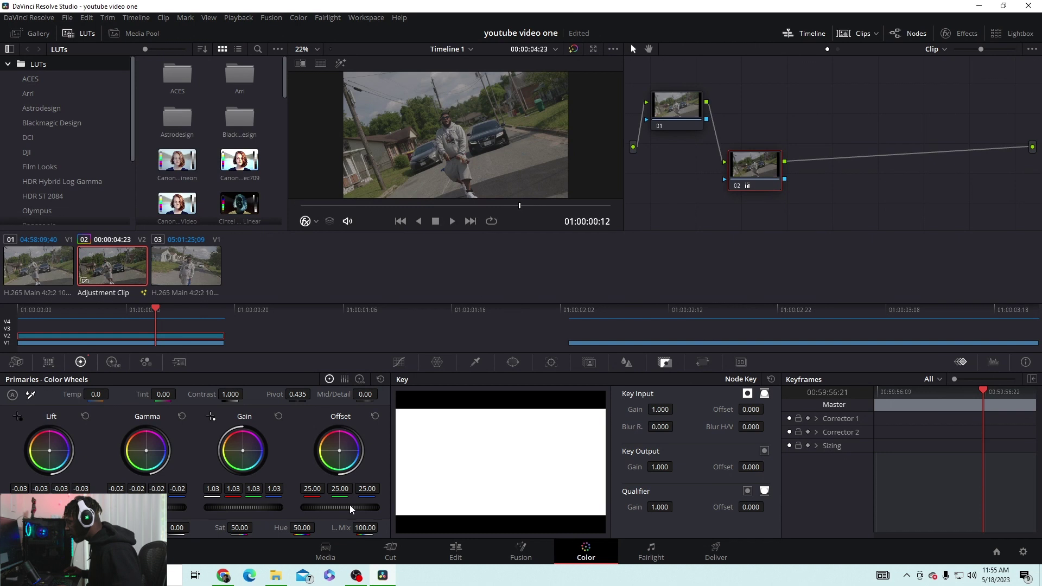
drag(352, 508, 341, 508)
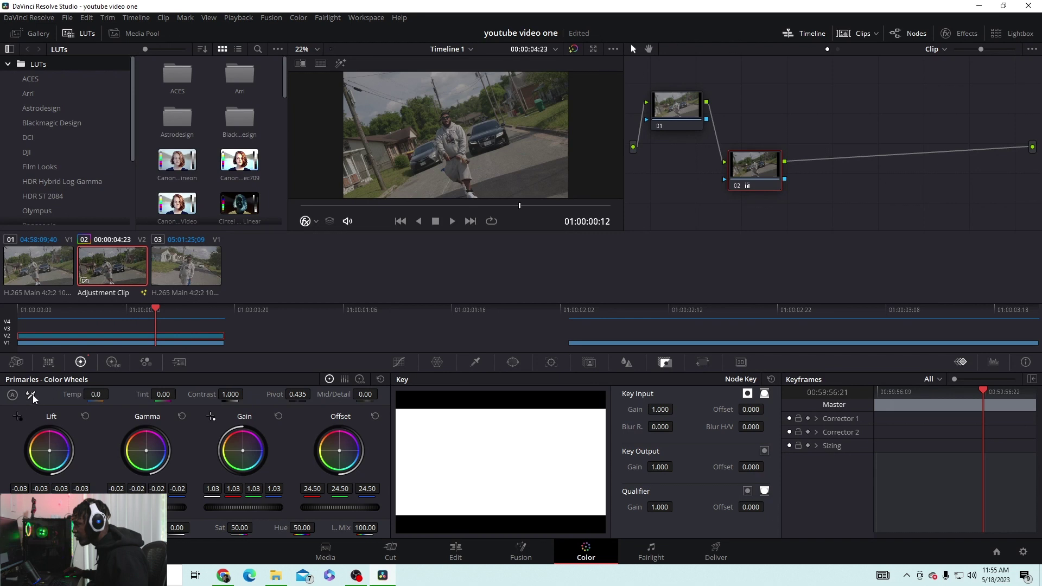
click(475, 195)
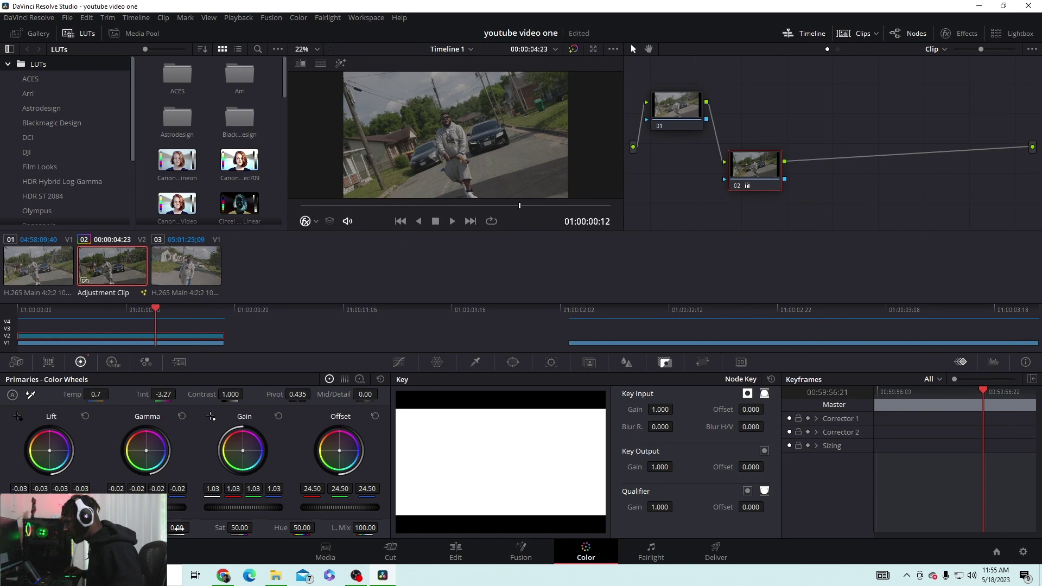
Add a serial node after node 02 and place it above and beside node 02 in the graph.
right_click(755, 170)
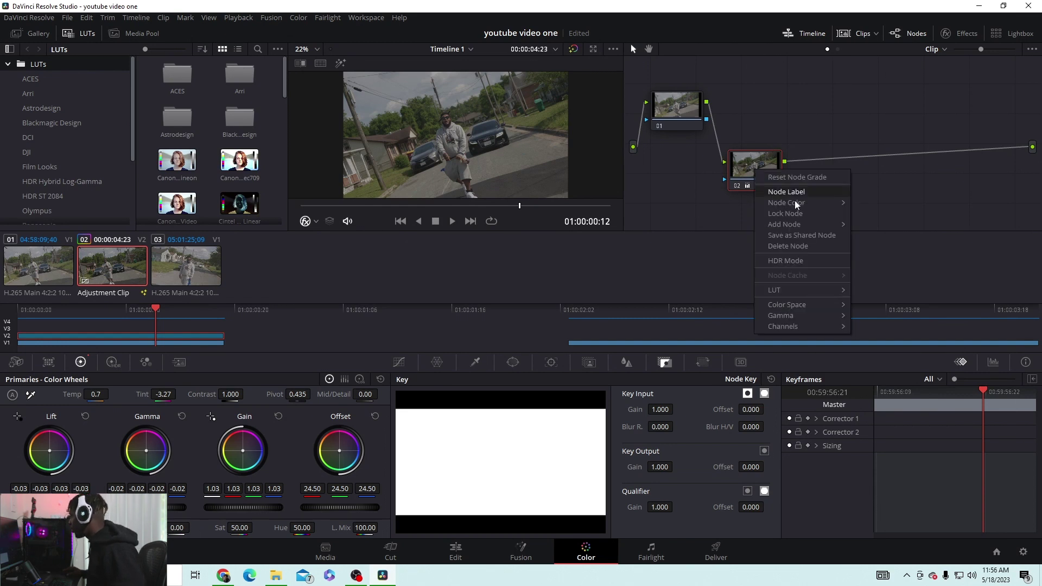
mouse_move(794, 224)
click(871, 227)
drag(845, 193, 844, 141)
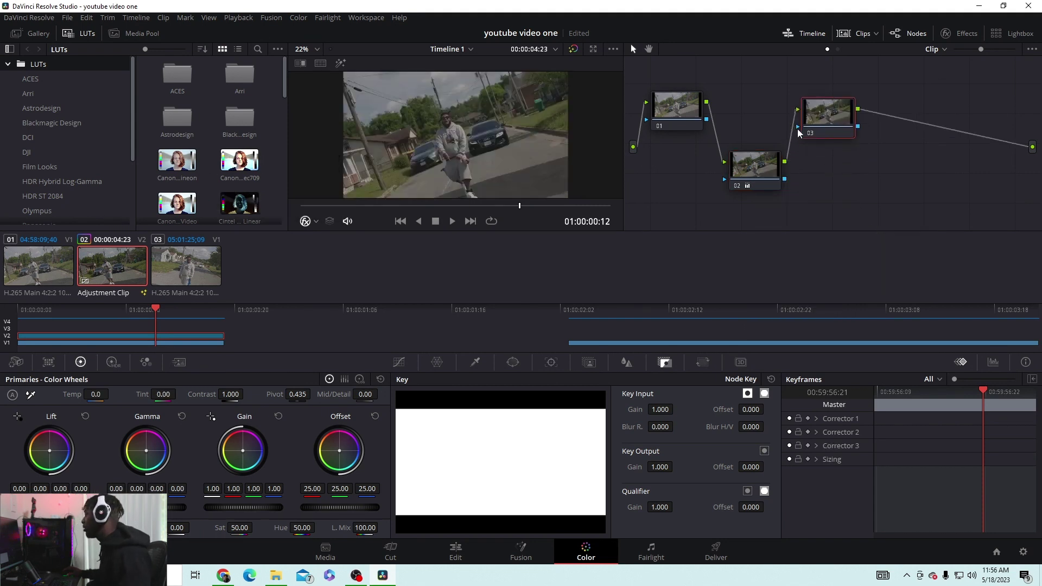
Preview the LUTs in the color grade folder and apply the CinePa...ke off LUT to node 03.
scroll(219, 193, down, 10)
scroll(220, 192, up, 1)
scroll(225, 189, down, 1)
double_click(241, 151)
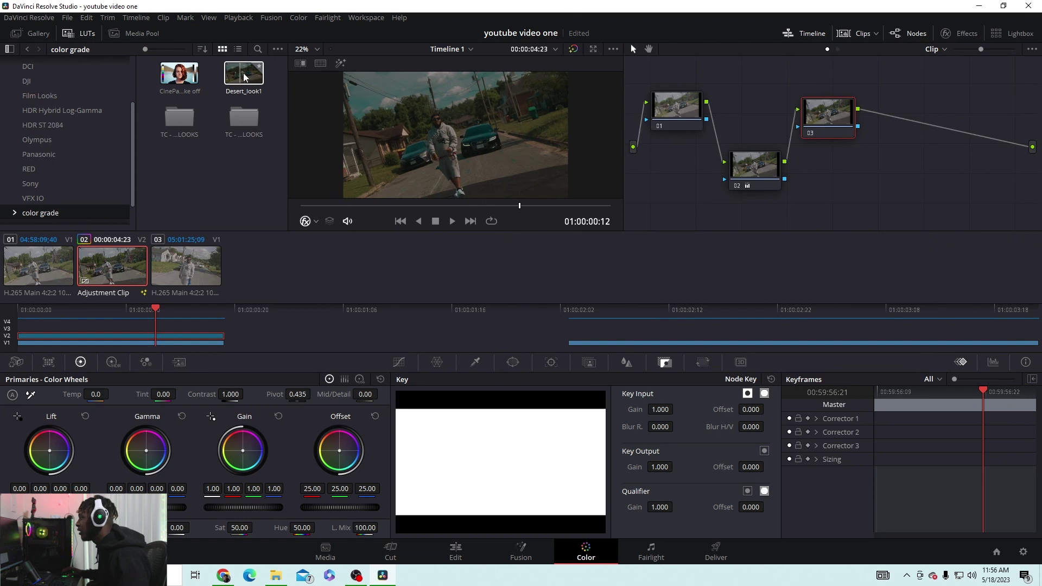
double_click(183, 76)
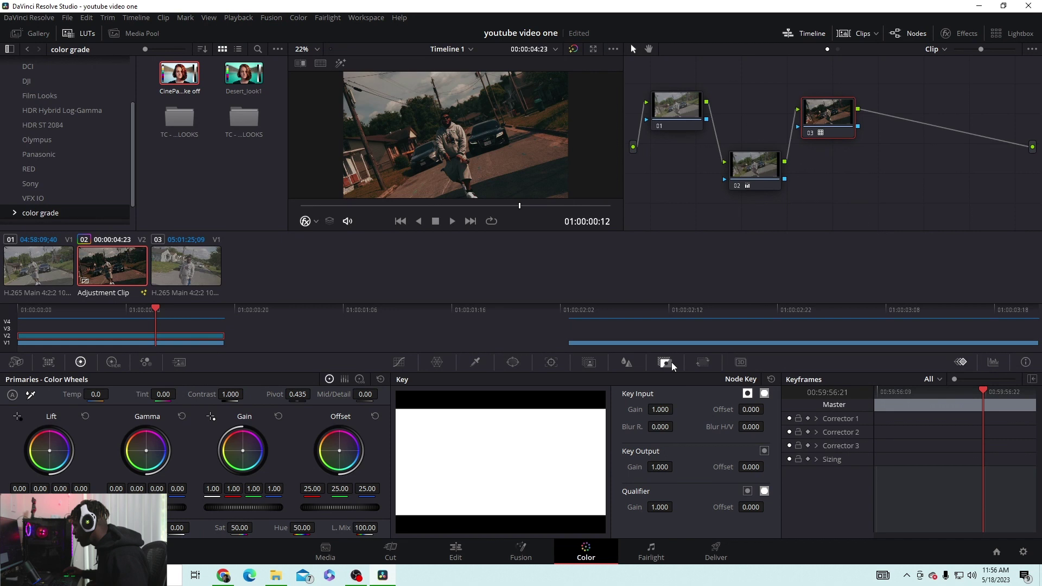
Lower node 03's Key Output gain to 0.320 and reposition the node in line between node 02 and the output.
click(627, 362)
click(665, 362)
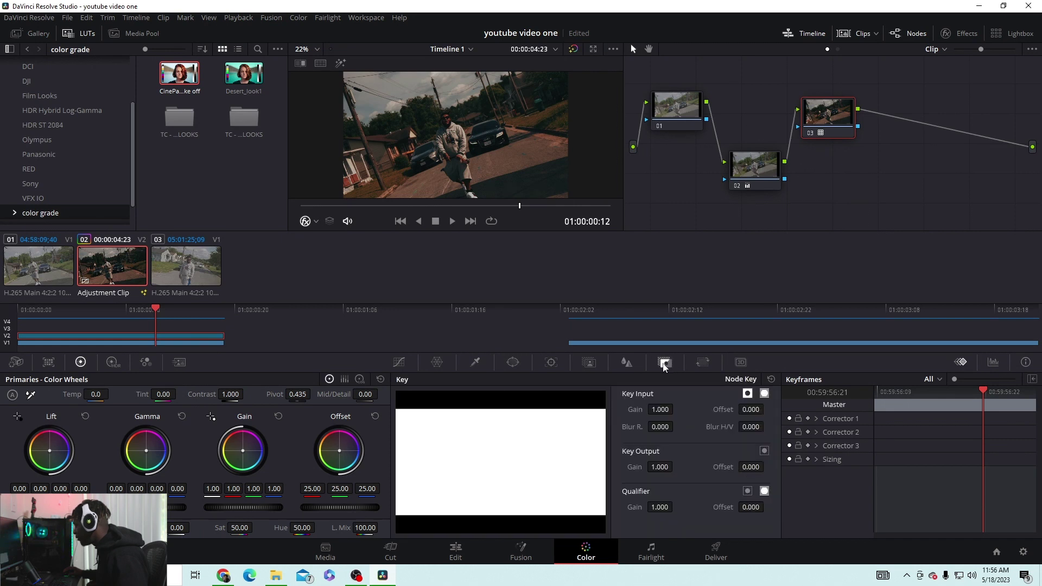
drag(660, 467, 617, 467)
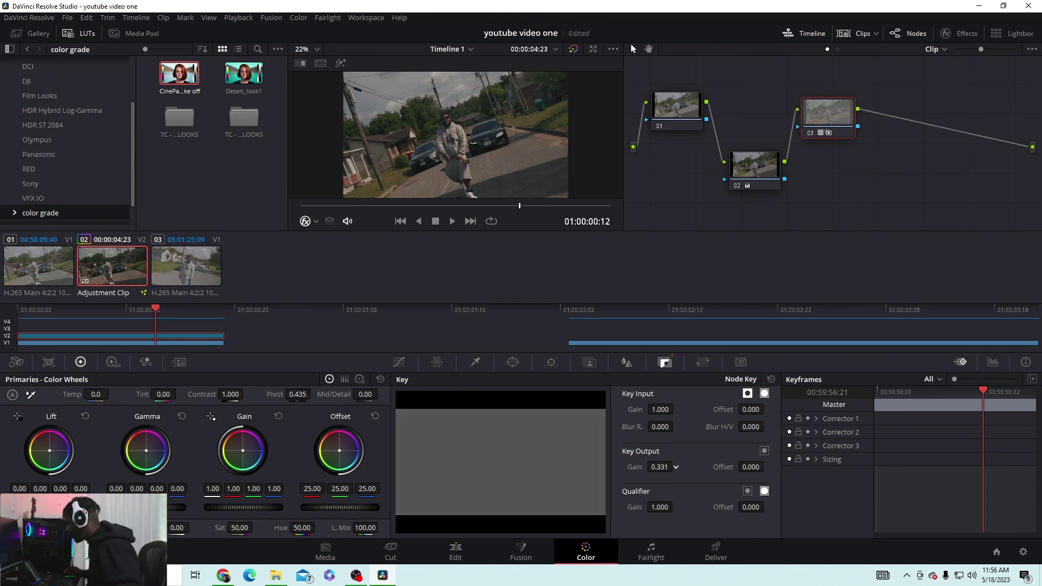
drag(617, 467, 618, 466)
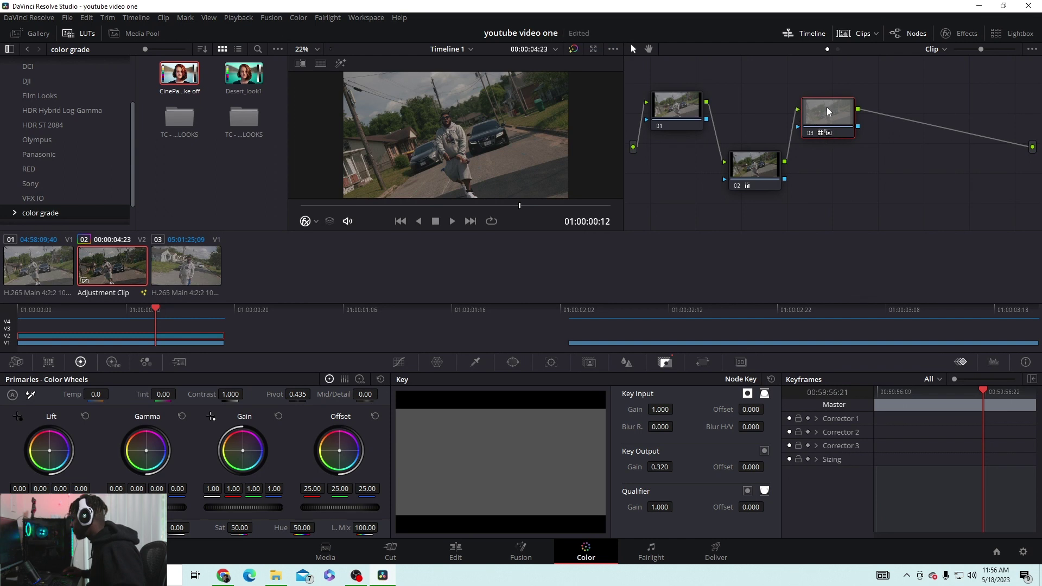
drag(829, 112, 864, 153)
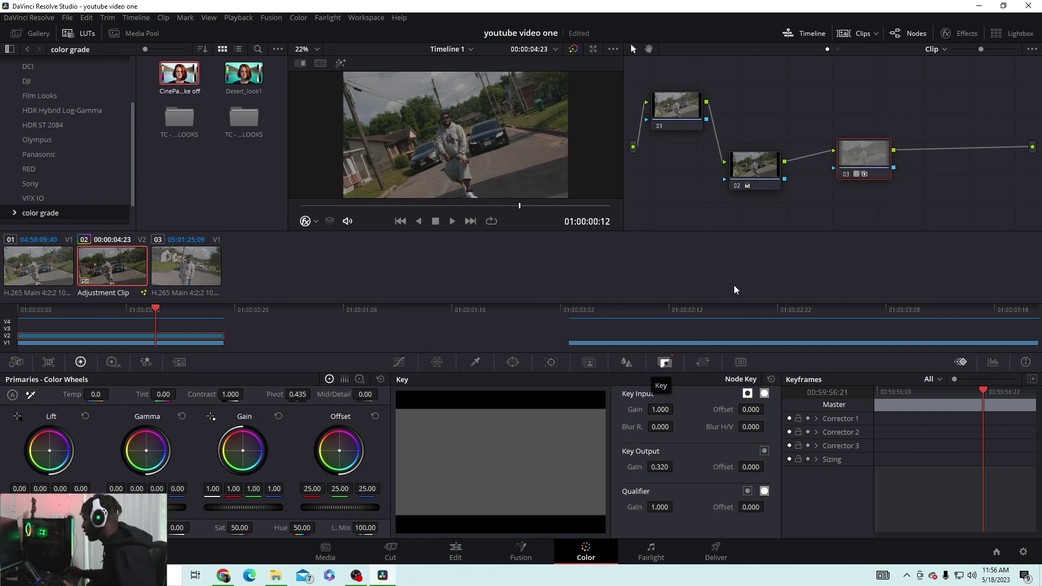
On the Edit page, scrub the first clip and shift the adjustment clip away and back to compare ungraded and graded footage.
click(443, 559)
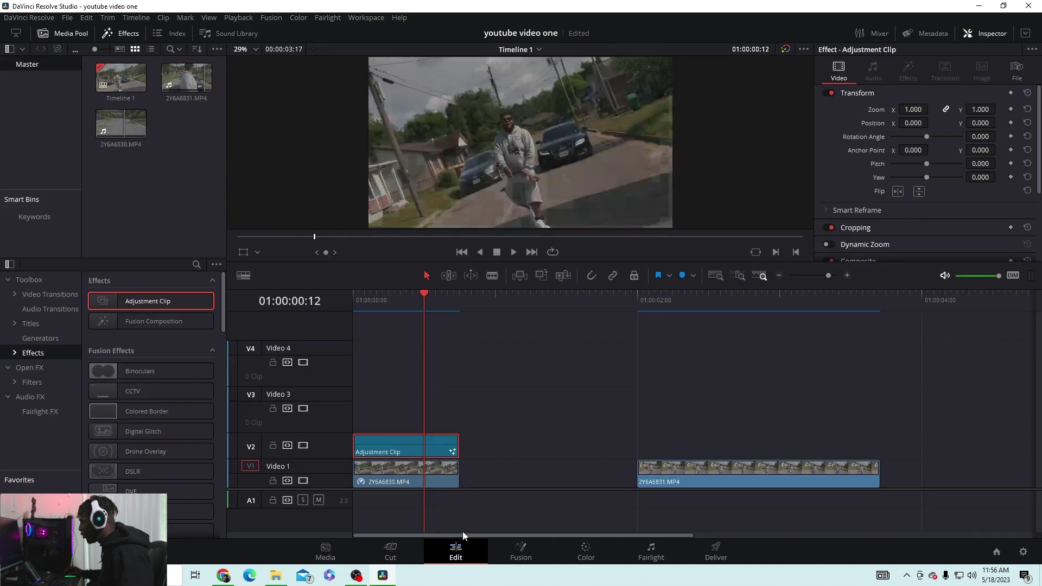
drag(435, 302, 388, 303)
drag(391, 444, 439, 443)
drag(389, 303, 414, 309)
drag(447, 431, 406, 438)
Delete the second clip, 2Y6A6831.MP4, from Video 1 and move the playhead to 01:00:00:18 at the first clip's end.
click(753, 480)
key(Delete)
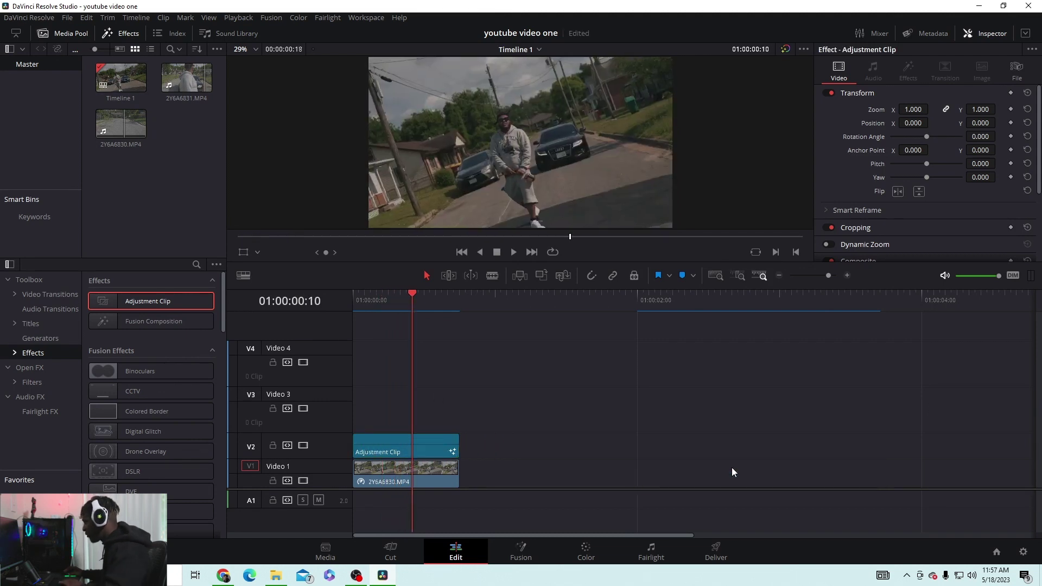
click(458, 298)
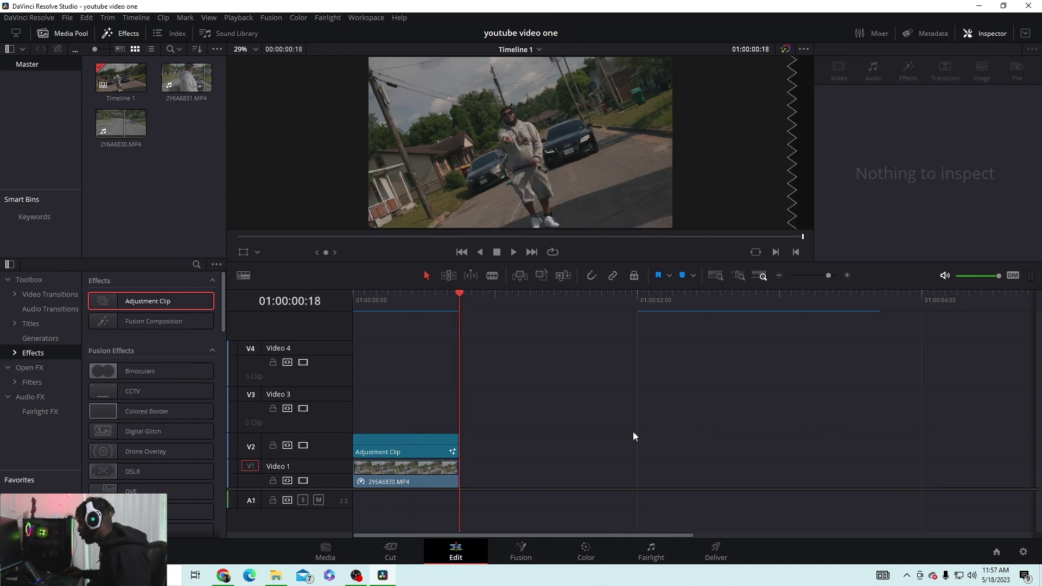
Open the Deliver page, return to the timeline start, check the YouTube 1080p preset and choose the H.265 Master render preset.
click(712, 544)
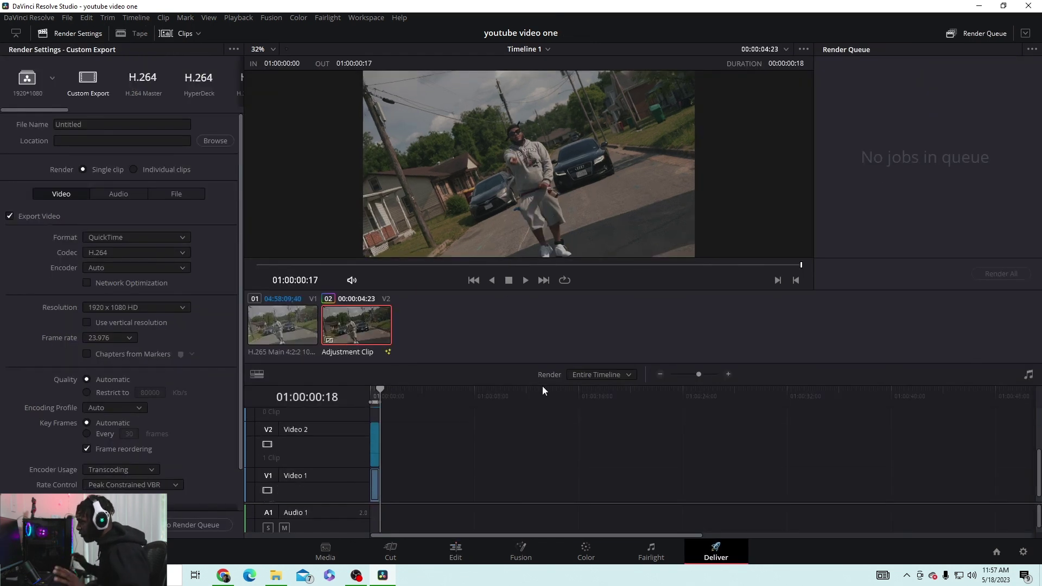
drag(377, 402, 312, 359)
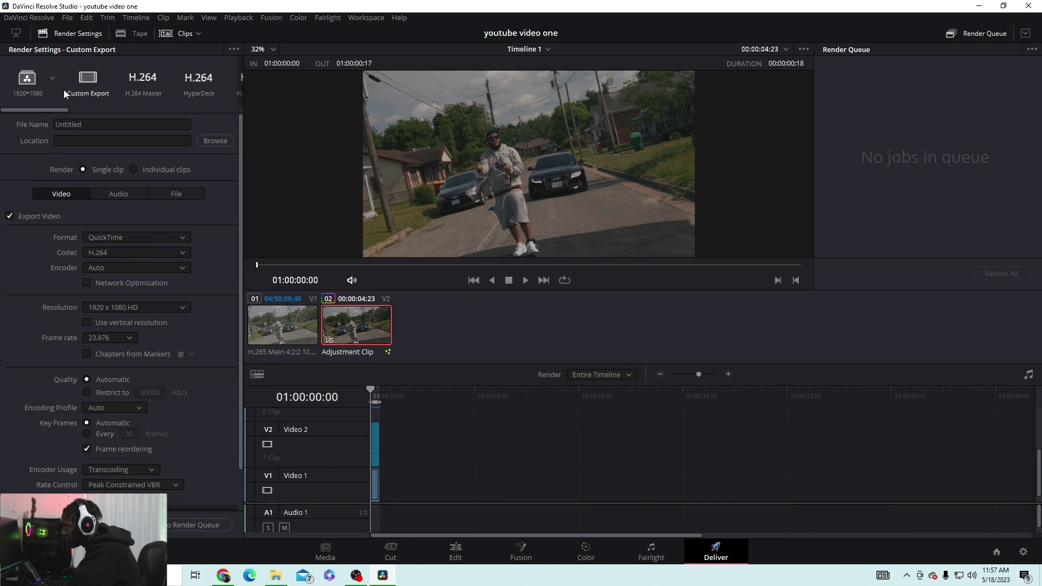
drag(64, 108, 128, 110)
click(85, 78)
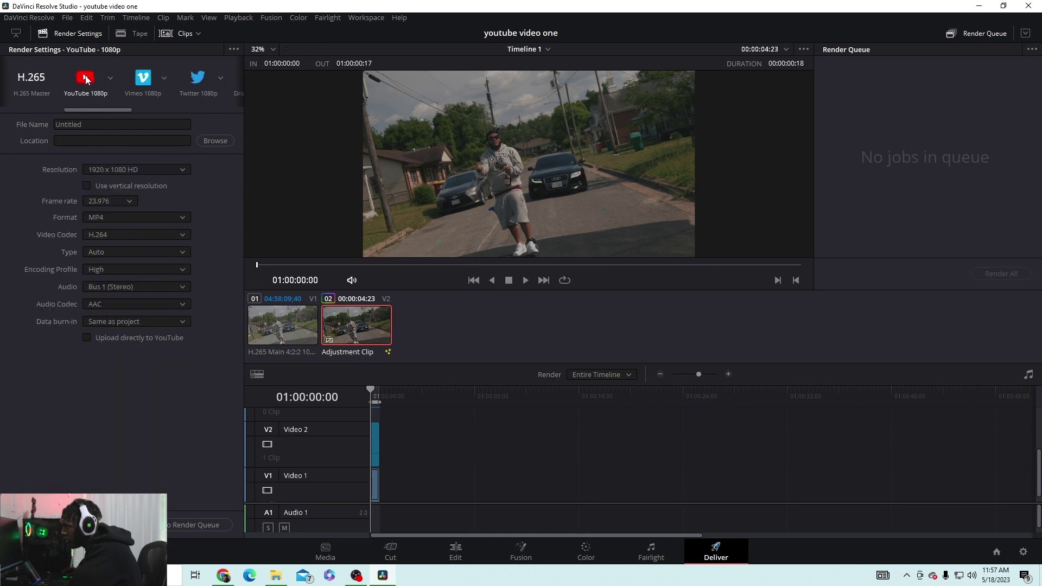
drag(79, 109, 69, 108)
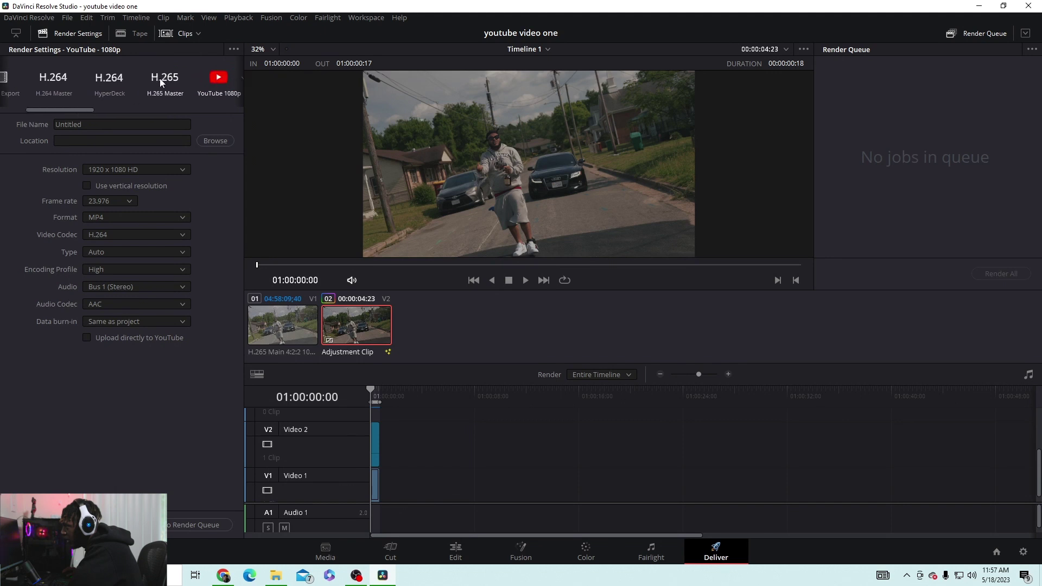
click(166, 80)
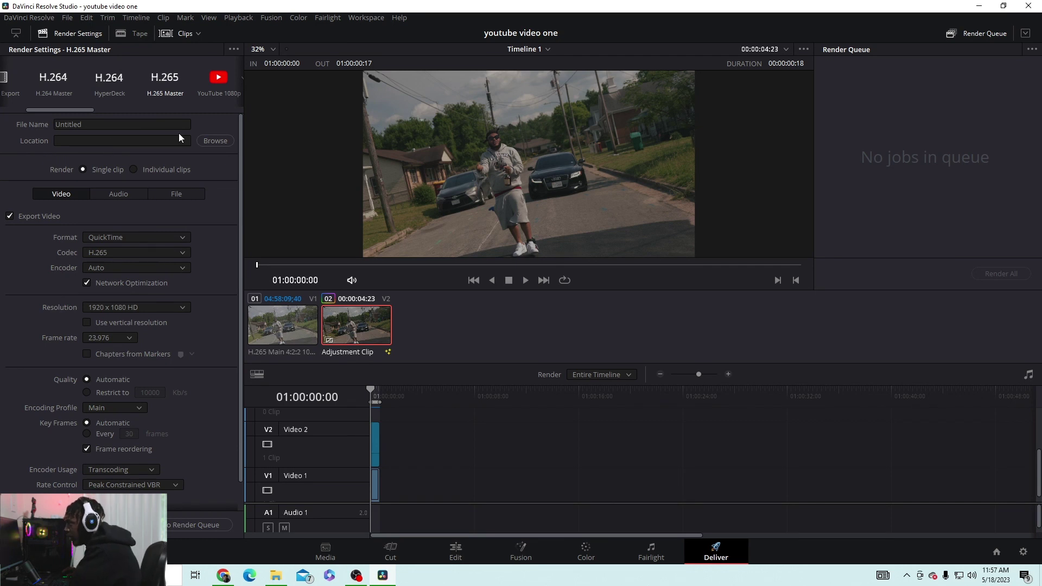
Set the render destination to the finish\youtube folder on Expansion (G:) with the file name 1.
click(218, 141)
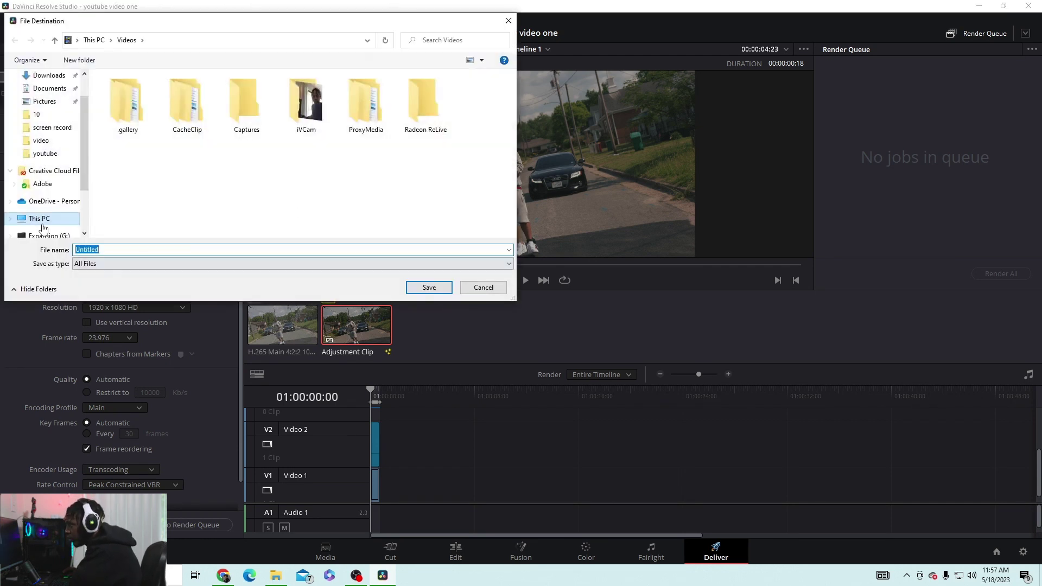
click(39, 218)
scroll(285, 187, down, 2)
double_click(285, 187)
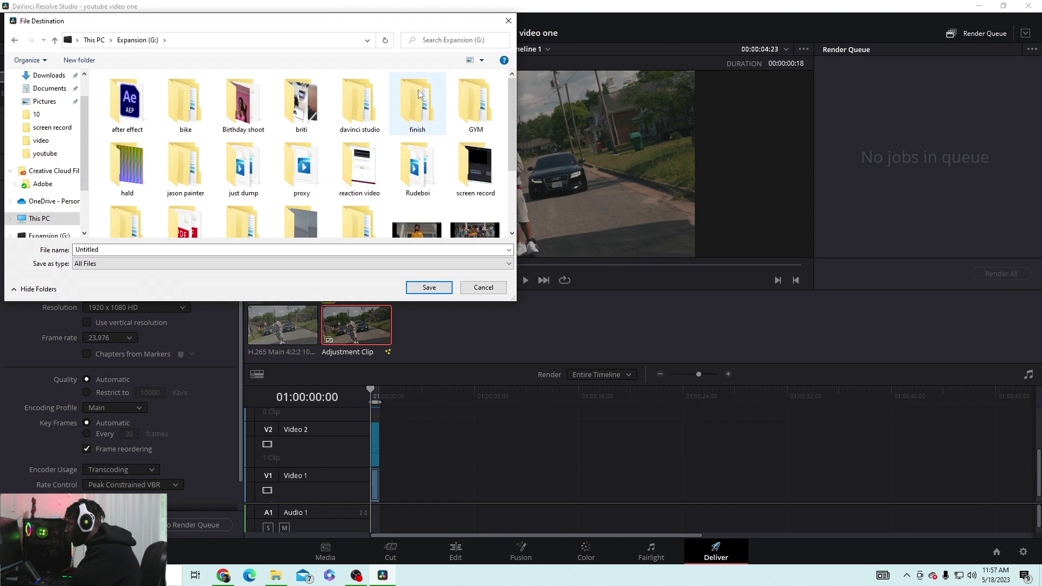
double_click(419, 97)
double_click(237, 118)
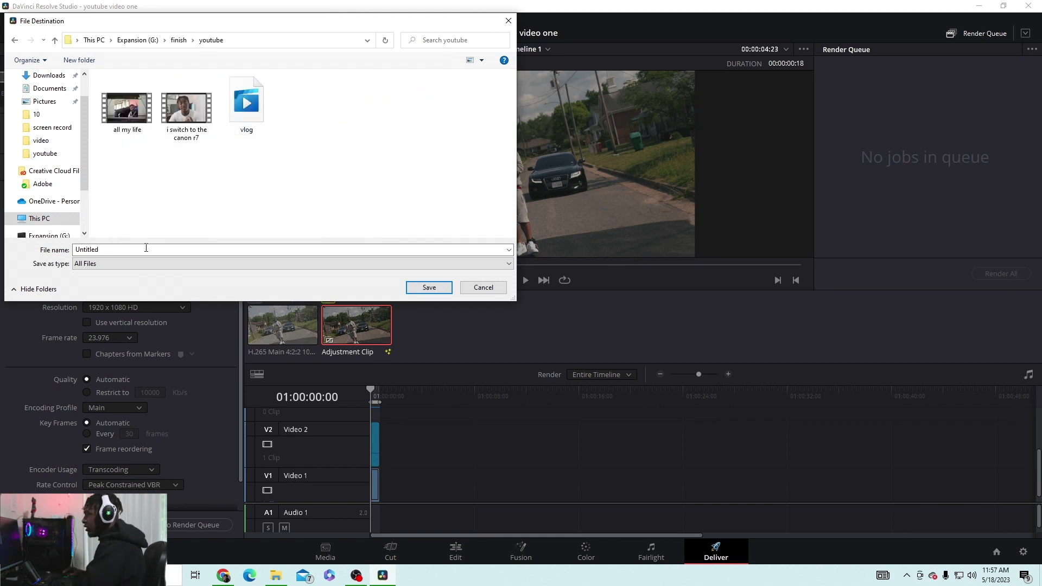
text(1)
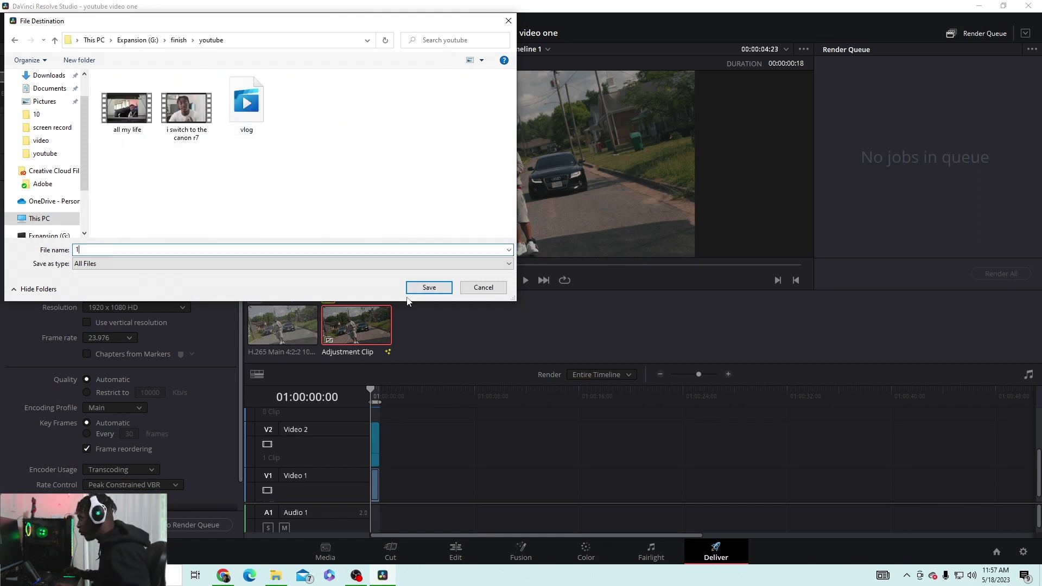
click(429, 287)
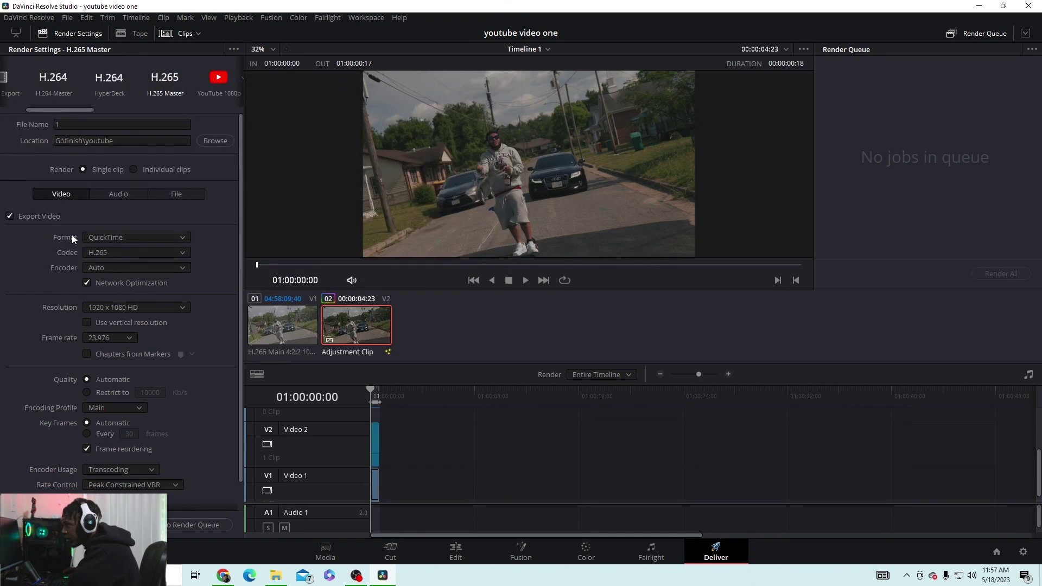
Set the encoder to AMD and restrict the render quality to 70000 Kb/s.
click(92, 268)
click(98, 294)
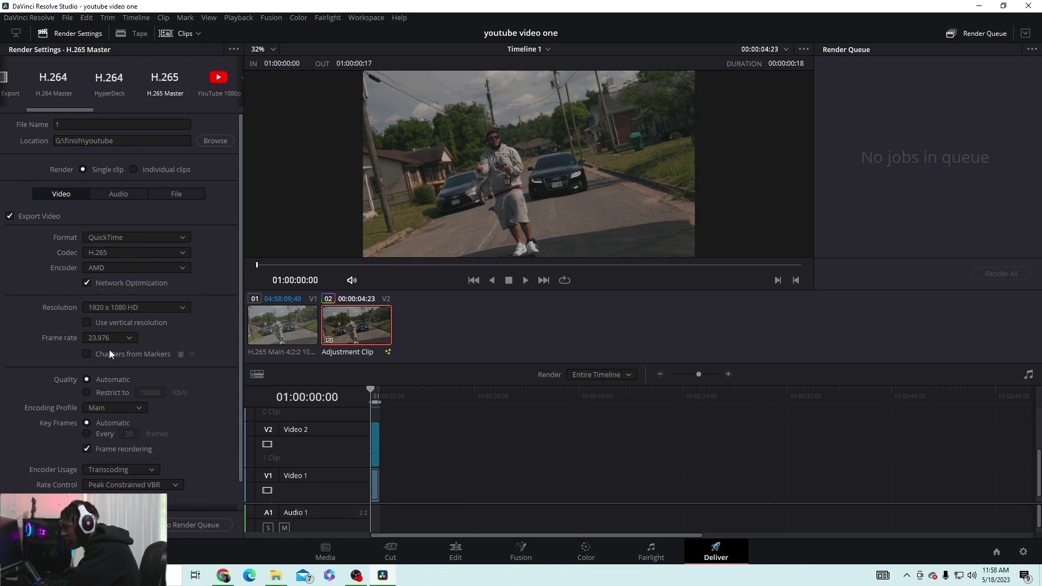
click(87, 392)
drag(156, 393, 162, 393)
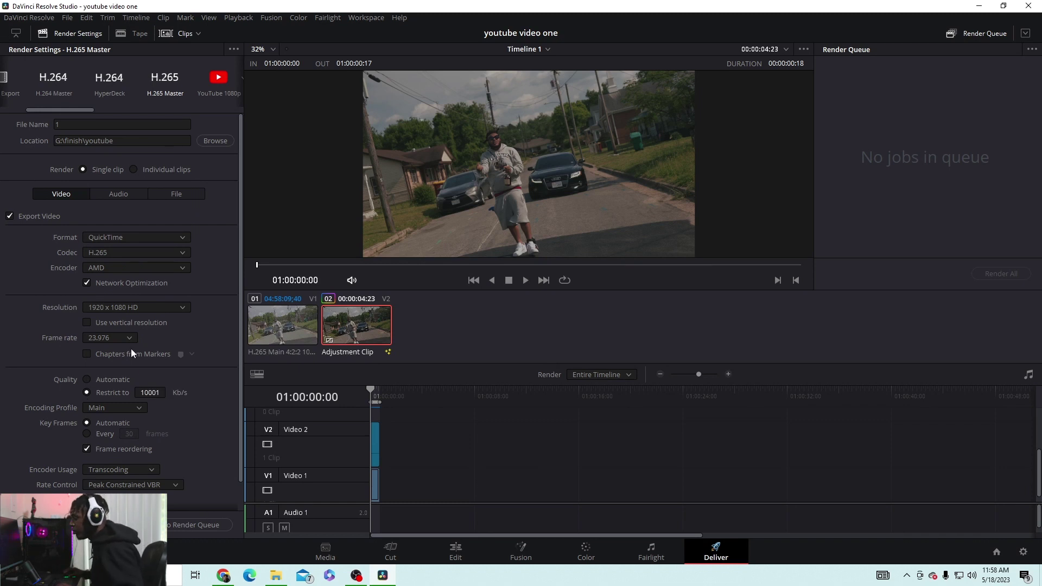
click(148, 392)
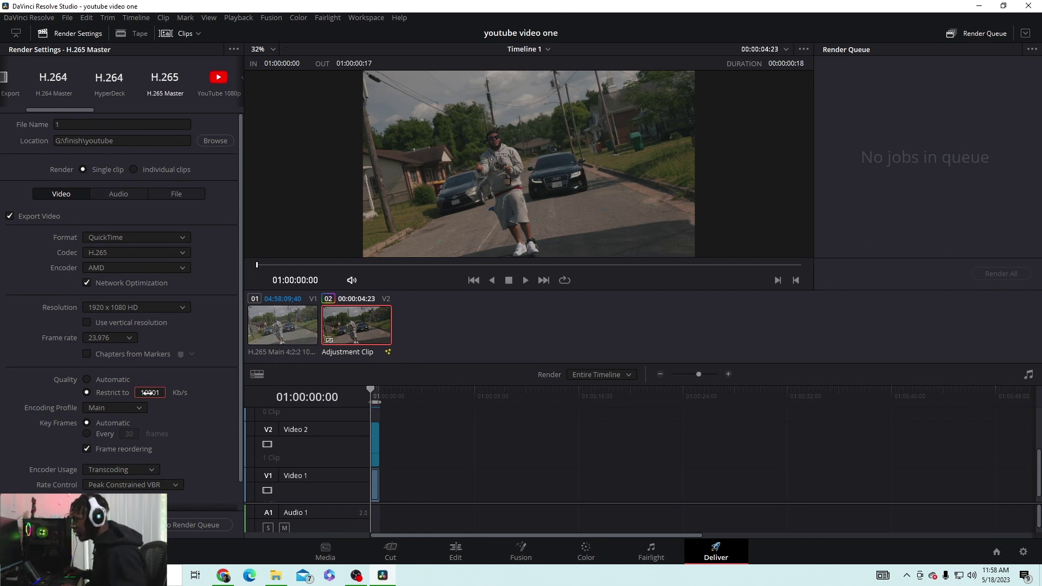
double_click(148, 392)
text(70000)
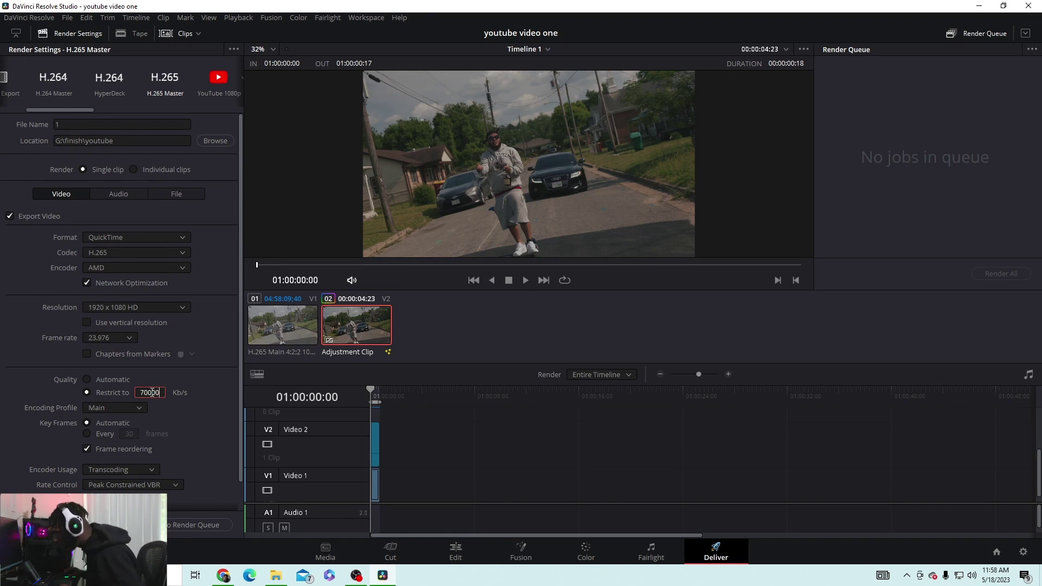
Review the remaining video render settings, add the H.265 job to the render queue and render all jobs.
scroll(184, 390, down, 1)
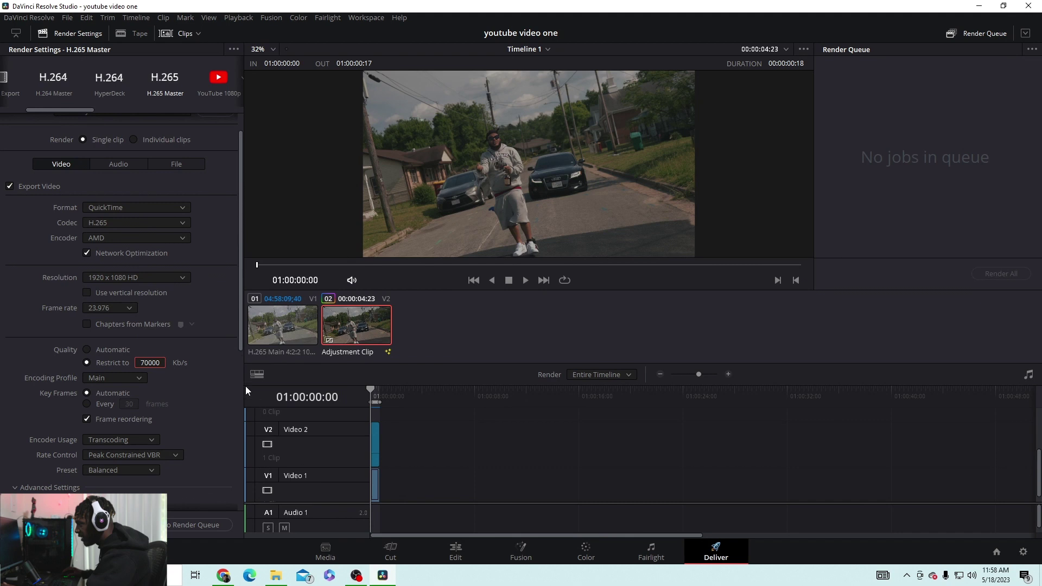
scroll(242, 349, down, 5)
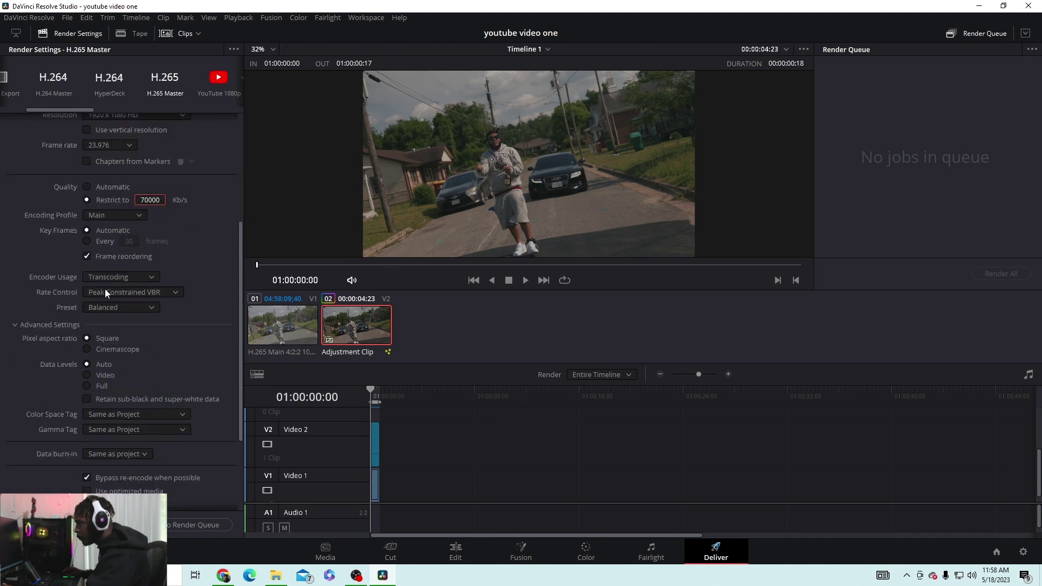
scroll(214, 330, down, 2)
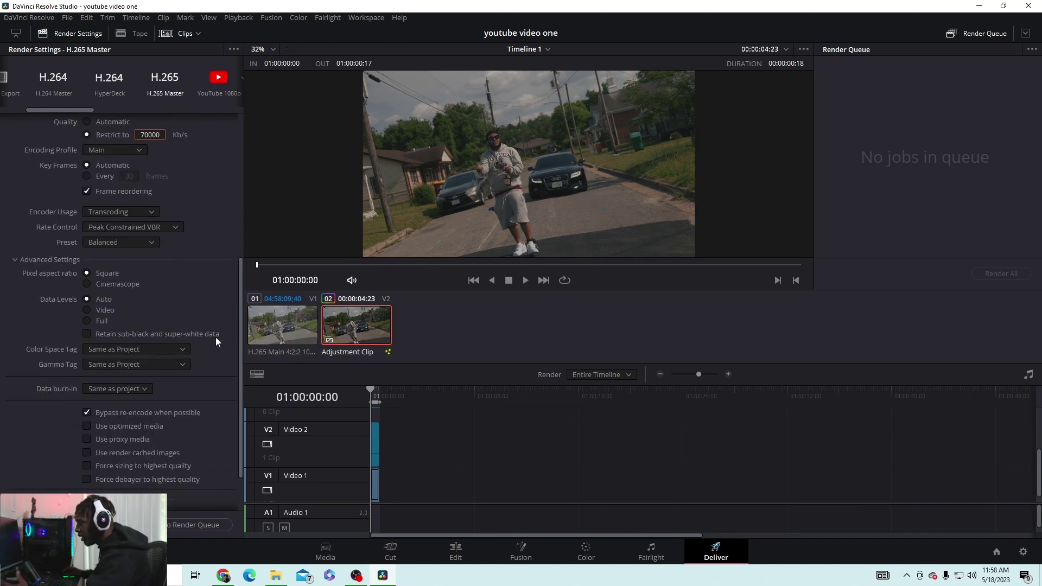
scroll(216, 347, down, 2)
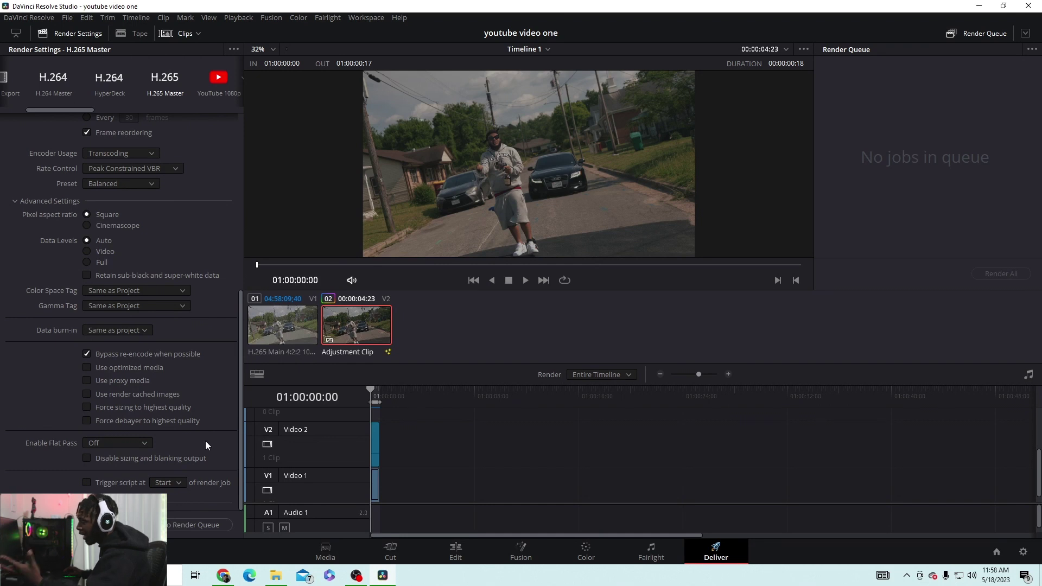
click(173, 527)
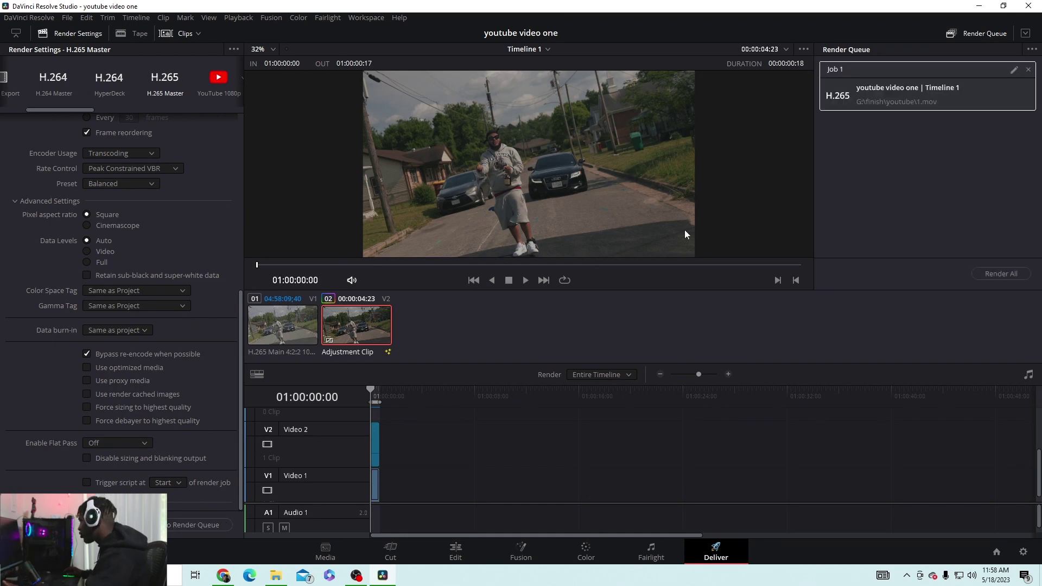
click(1002, 274)
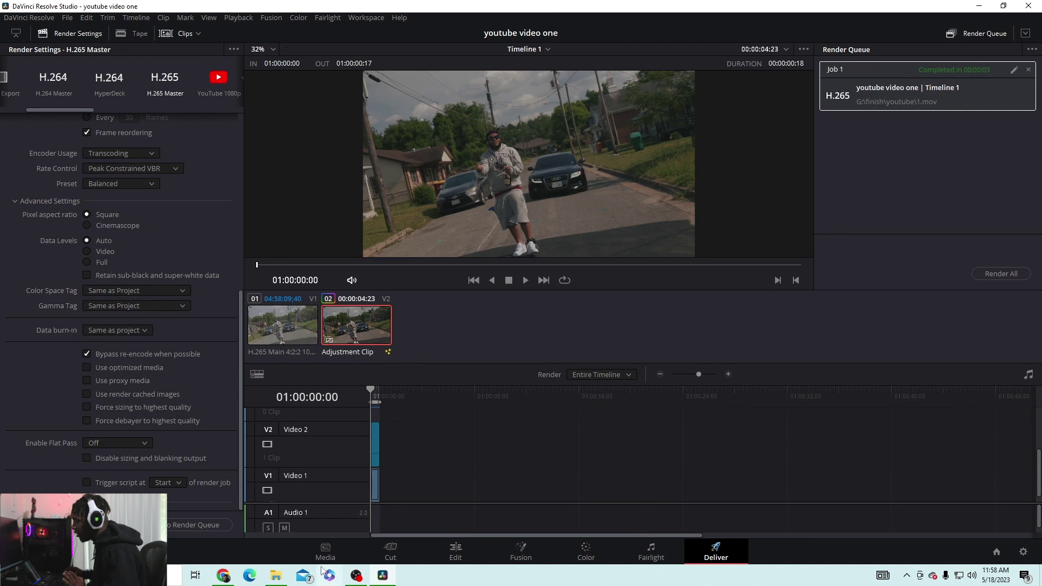
click(276, 575)
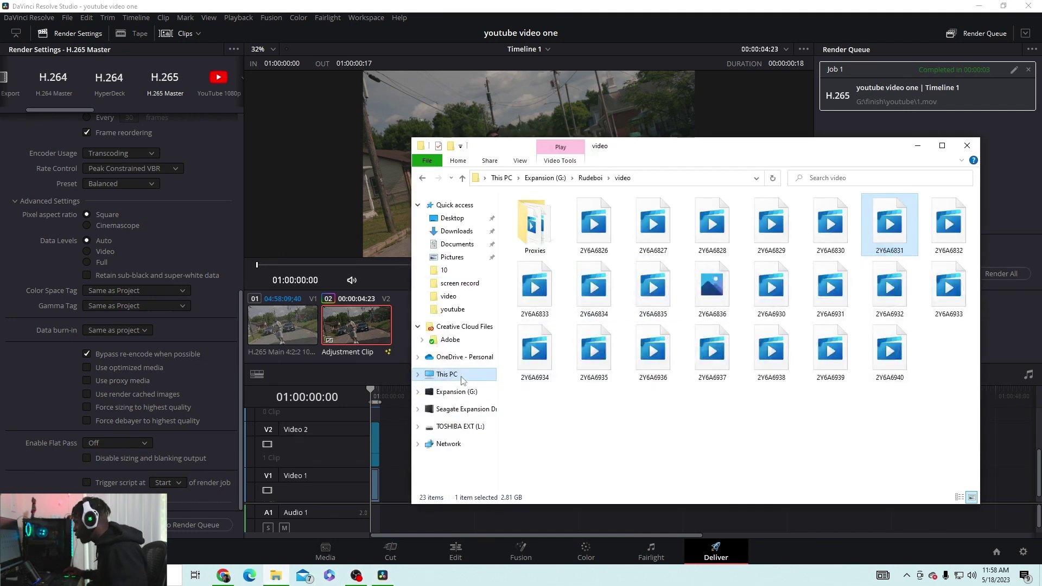
click(447, 374)
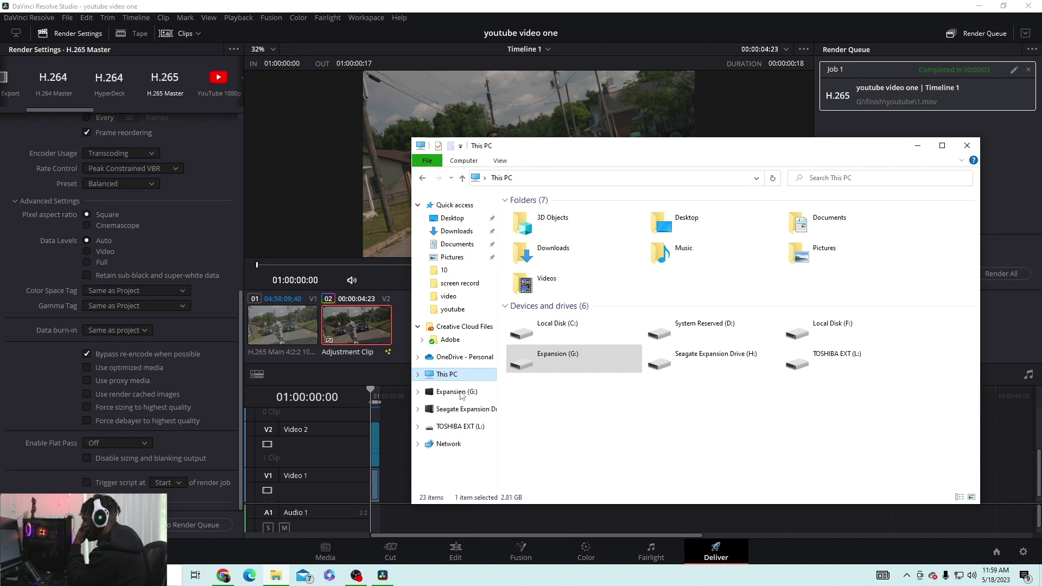
click(277, 577)
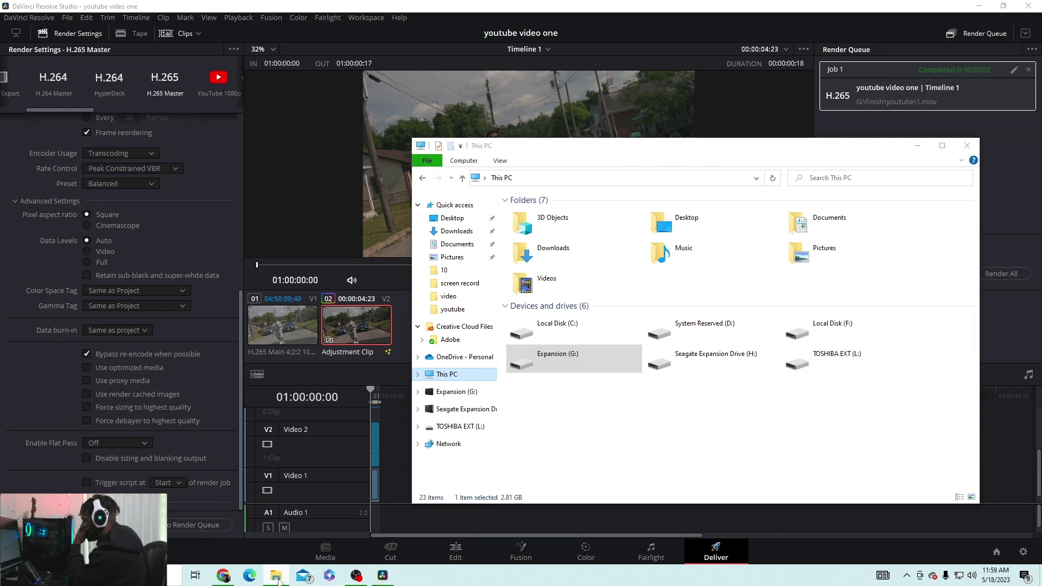
click(276, 577)
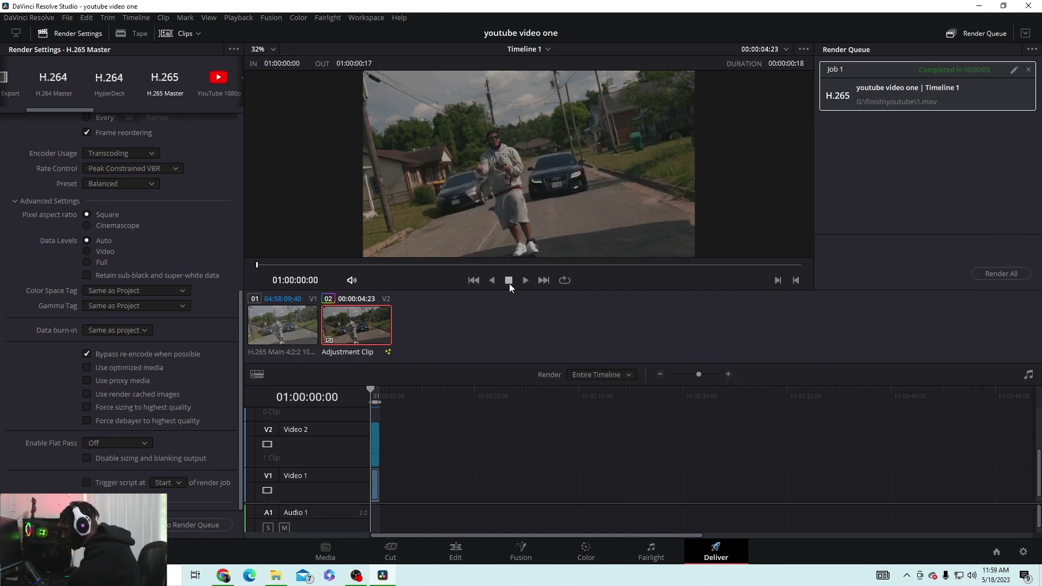
Close DaVinci Resolve and the open File Explorer window.
click(1029, 5)
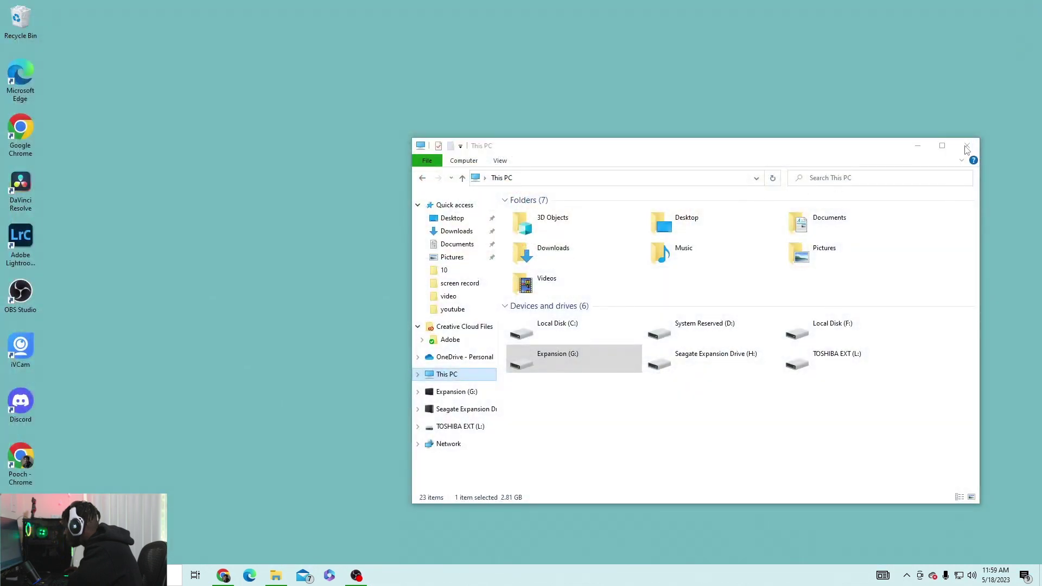
right_click(276, 575)
click(250, 552)
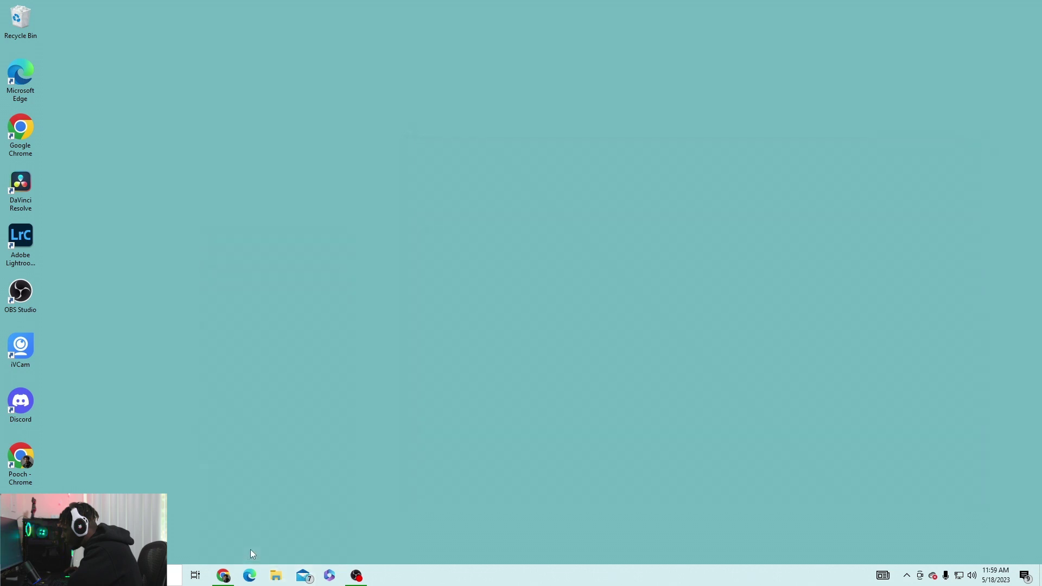
Open File Explorer and browse to the finish\youtube folder on the Expansion (G:) drive.
click(276, 577)
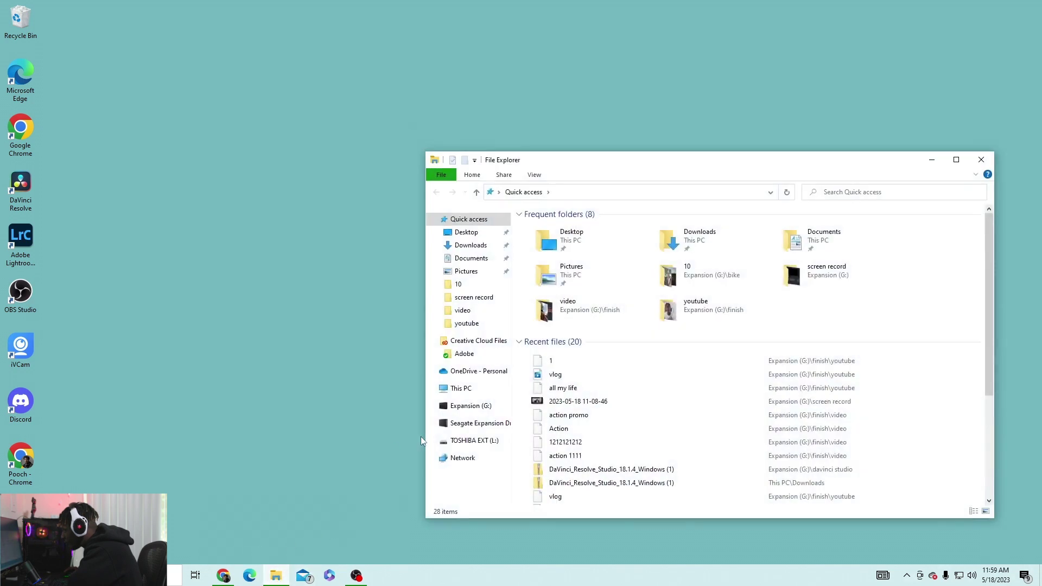
click(465, 390)
double_click(564, 372)
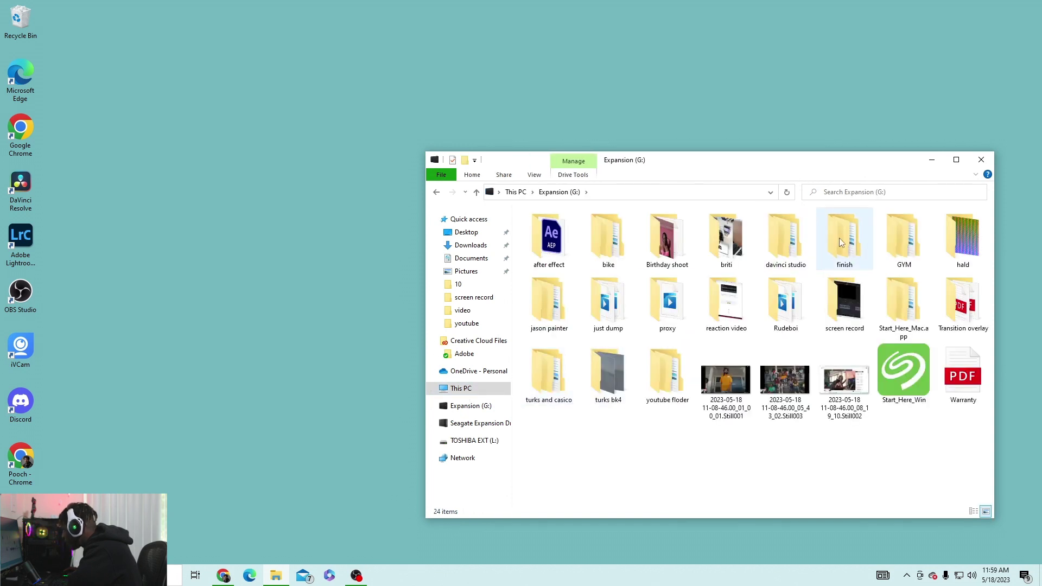
double_click(839, 237)
double_click(682, 238)
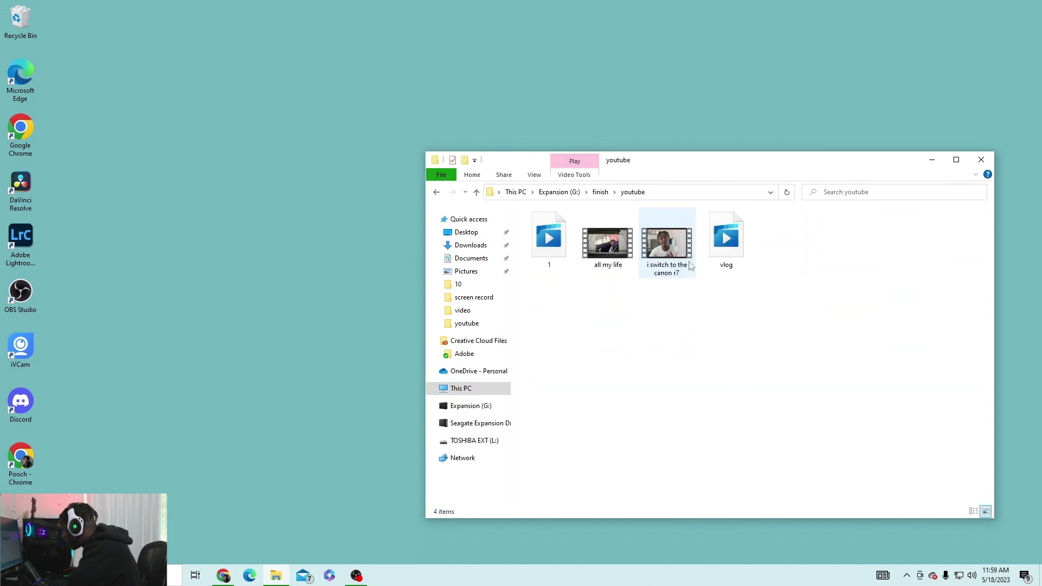
Try to play the exported video 1 in the default media player and close the player.
double_click(549, 238)
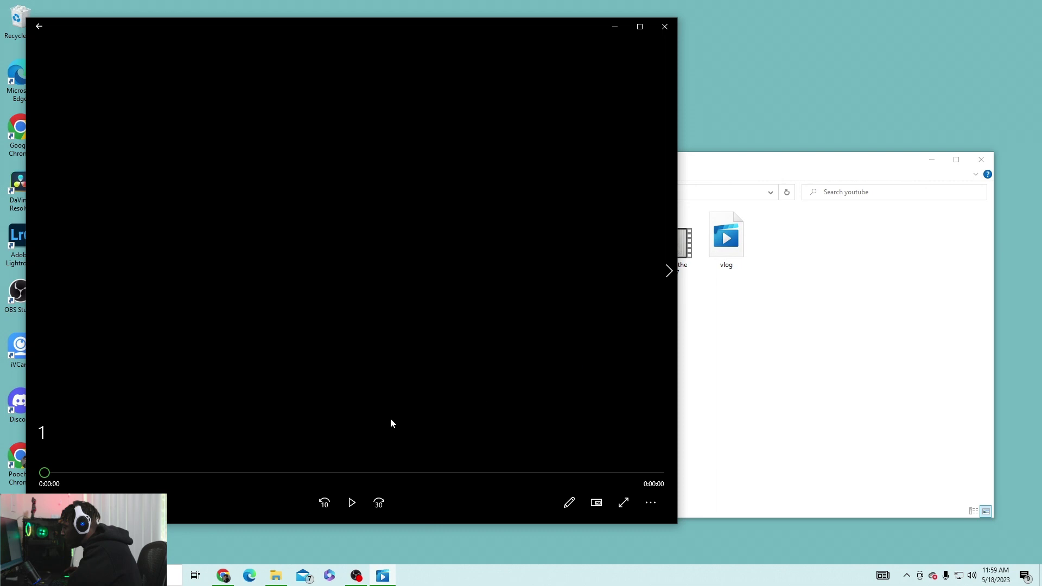
drag(47, 473, 291, 472)
click(352, 503)
click(415, 333)
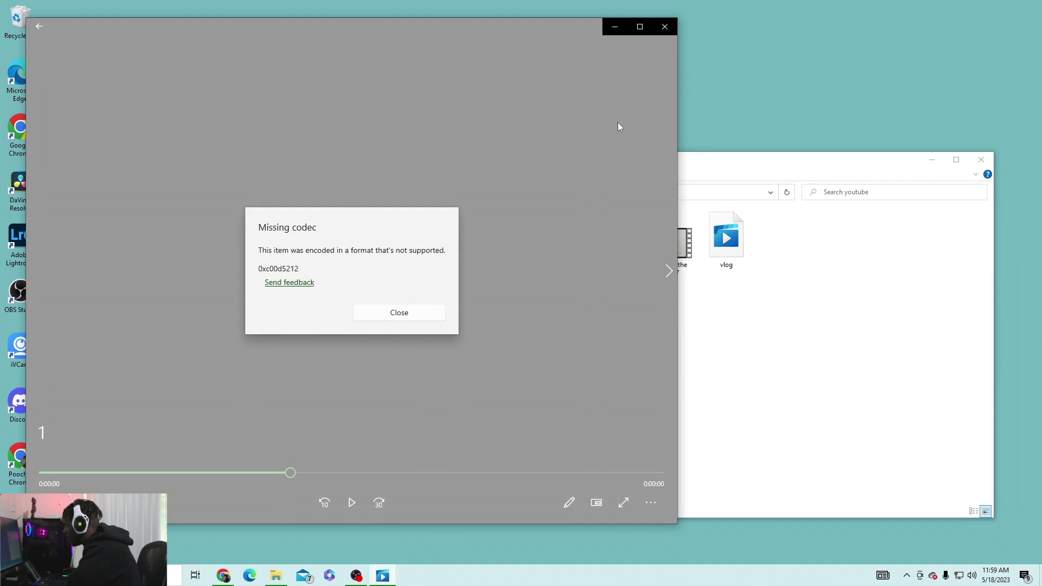
click(665, 27)
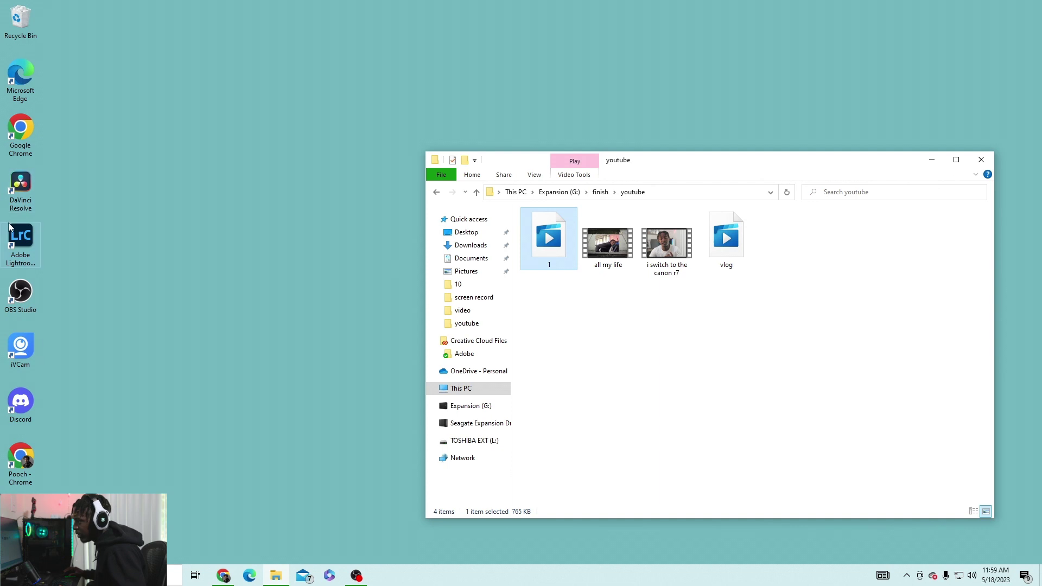
Start DaVinci Resolve and create a new project named 2 in the reel folder of the local database.
double_click(26, 190)
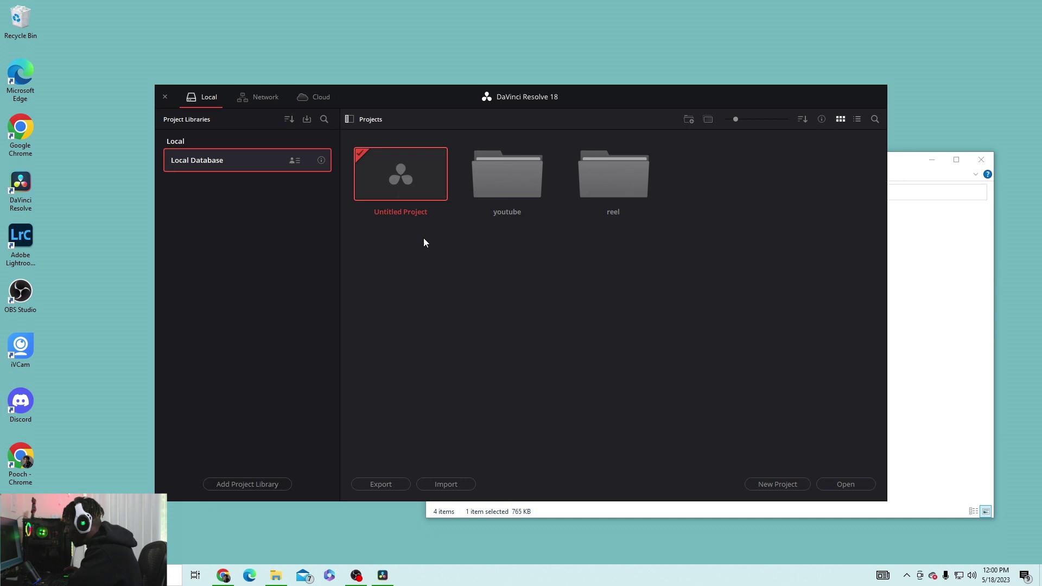
double_click(622, 177)
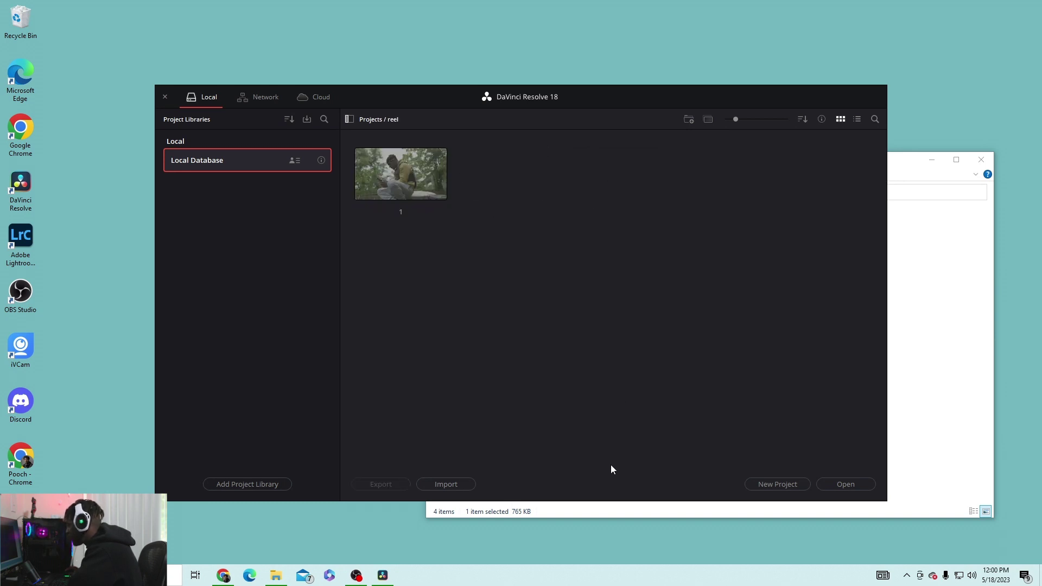
click(777, 484)
text(1)
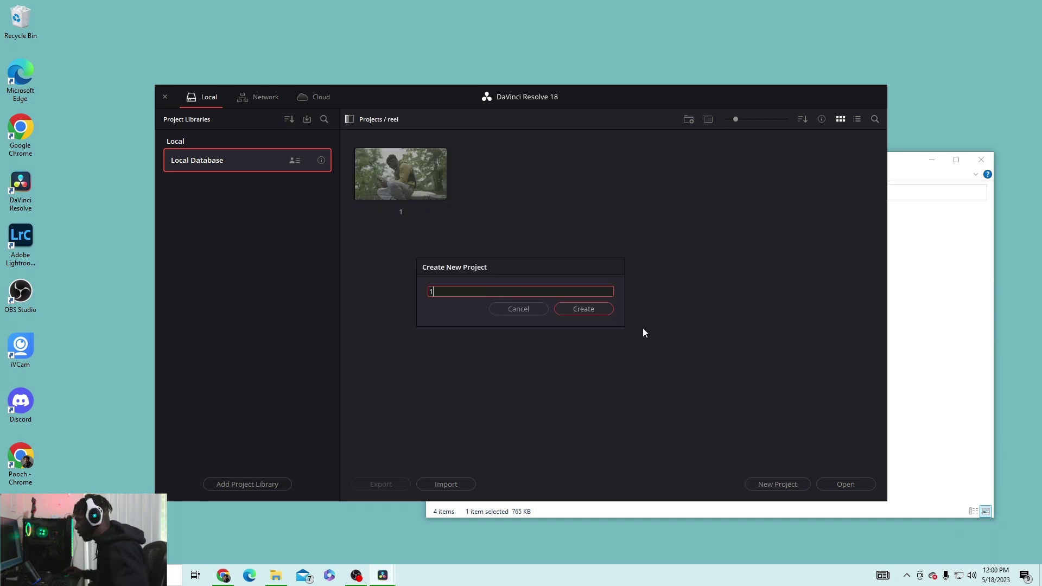
click(584, 309)
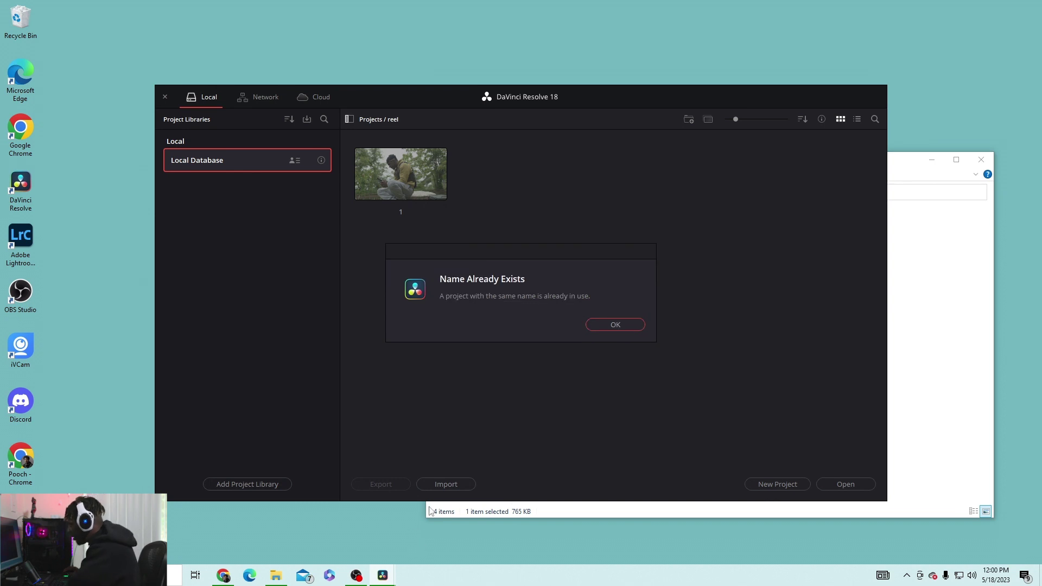
click(607, 324)
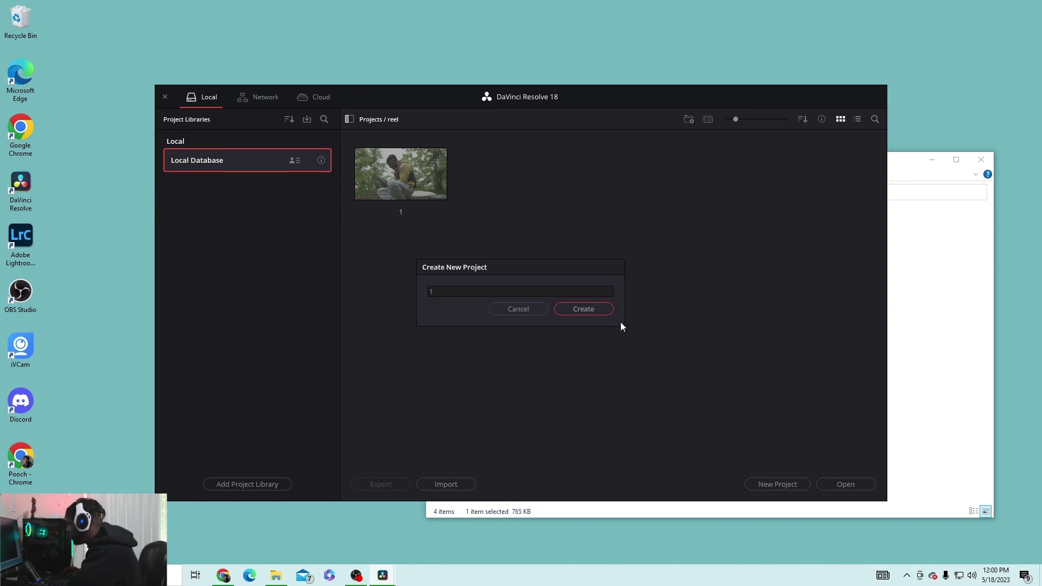
click(449, 292)
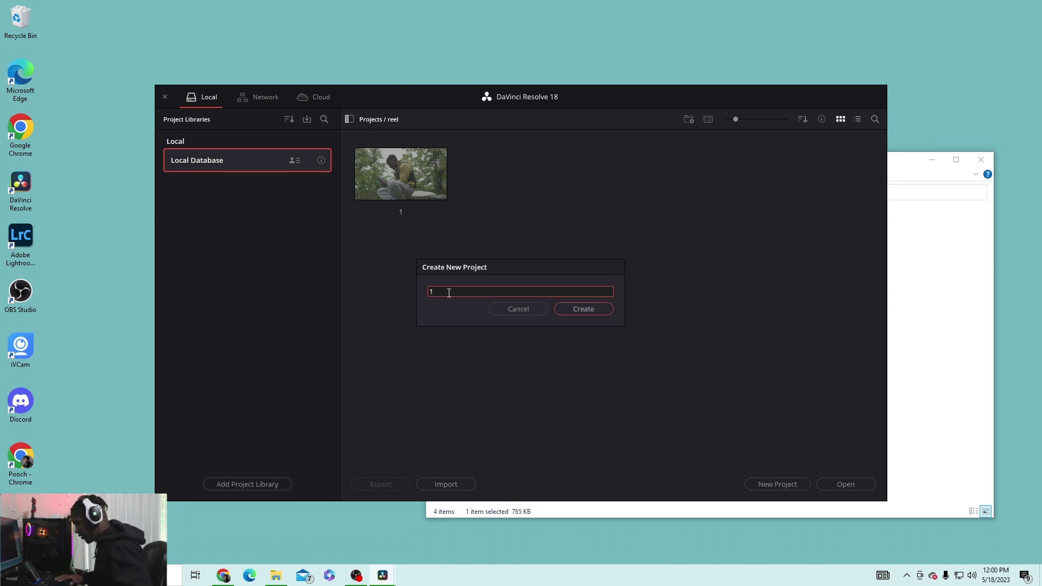
text(2)
click(583, 309)
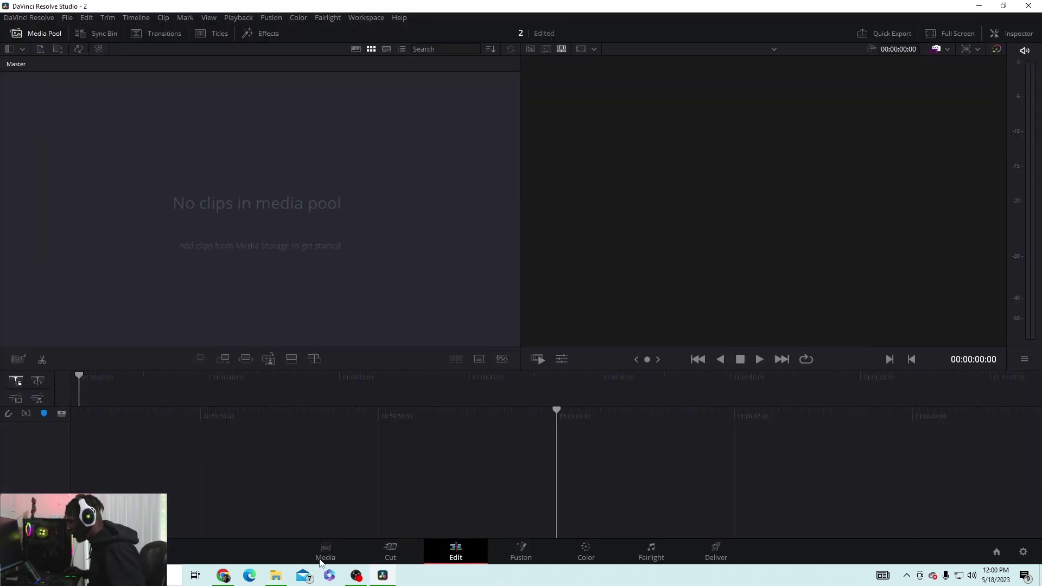
Import the exported 1.mov from the finish\youtube folder into the media pool and place it on a new timeline in the Edit page.
click(434, 551)
key(alt+Tab)
drag(480, 215, 136, 172)
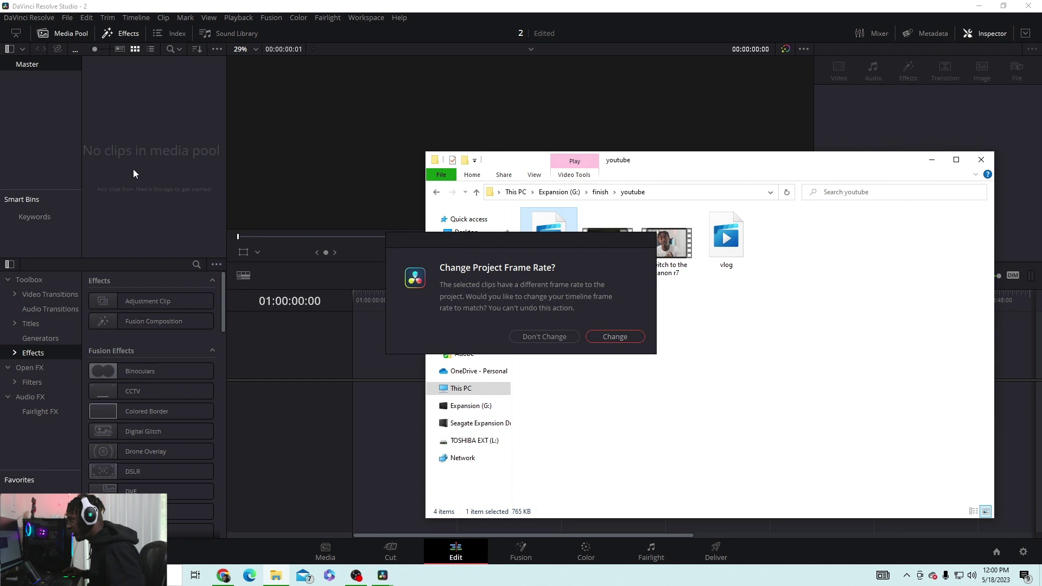
click(573, 332)
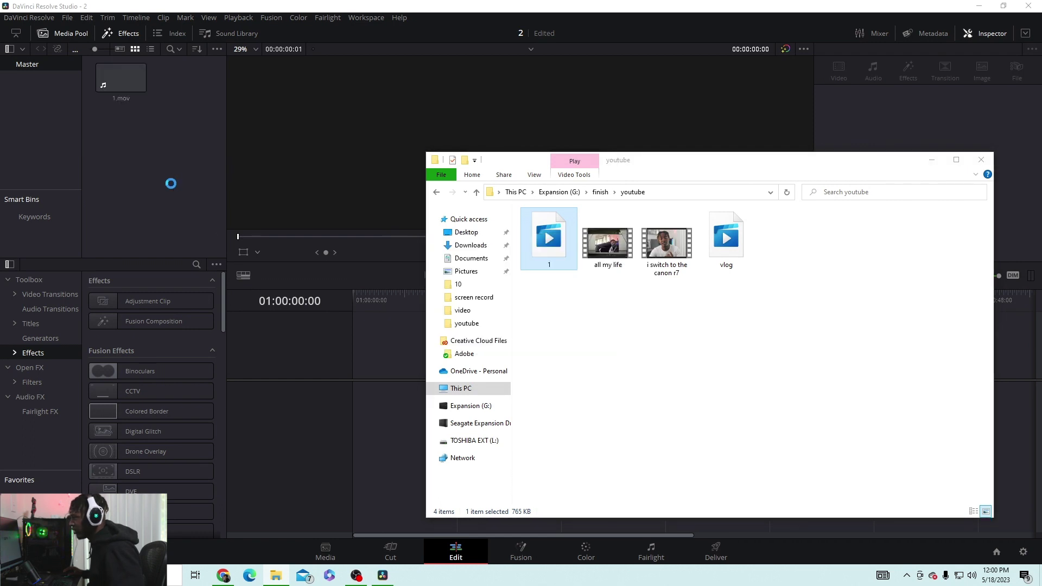
click(160, 101)
drag(121, 78, 402, 402)
Play the exported clip from the timeline start, return to the beginning and minimize the DaVinci Resolve and File Explorer windows.
click(377, 299)
click(425, 399)
mouse_move(398, 438)
mouse_down()
mouse_move(408, 439)
mouse_move(397, 438)
mouse_up()
drag(380, 306, 351, 301)
key(space)
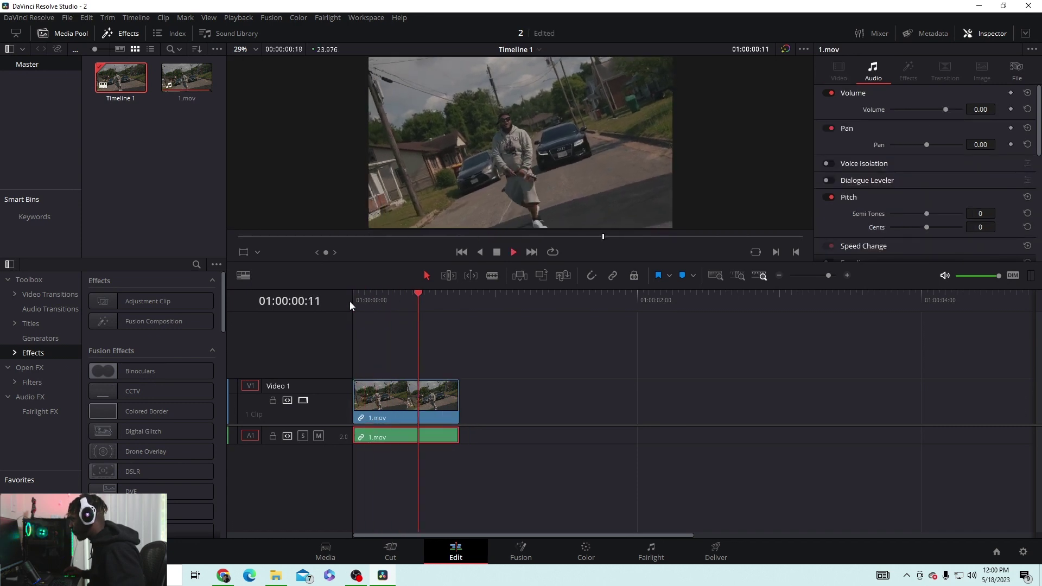
drag(456, 296, 353, 297)
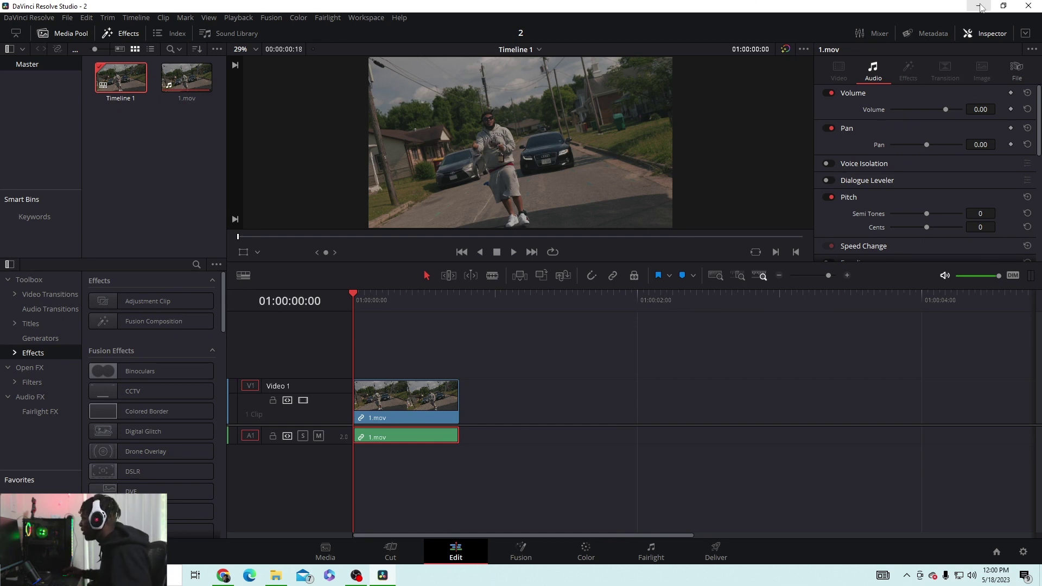
click(979, 6)
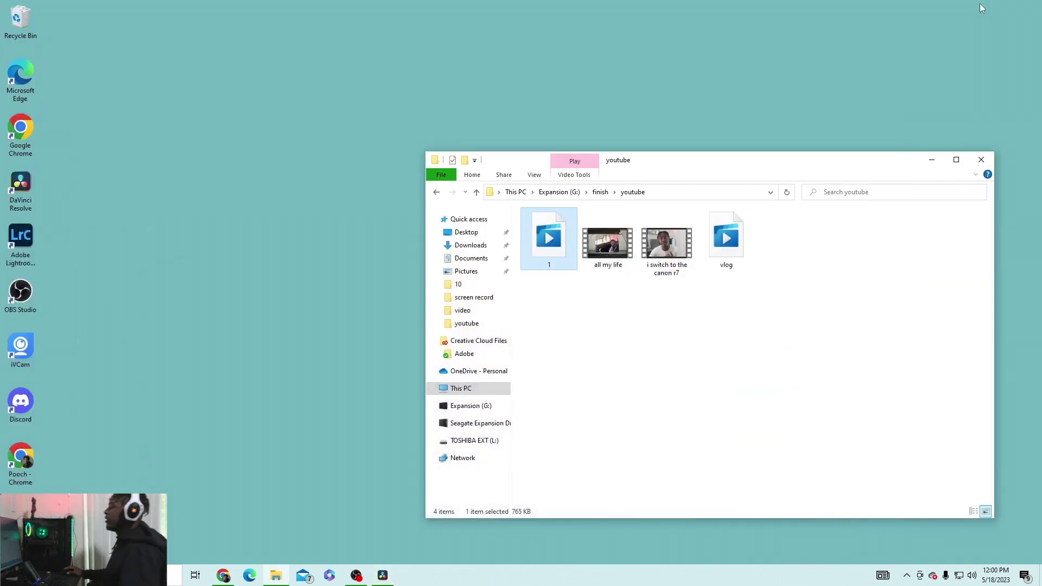
click(930, 160)
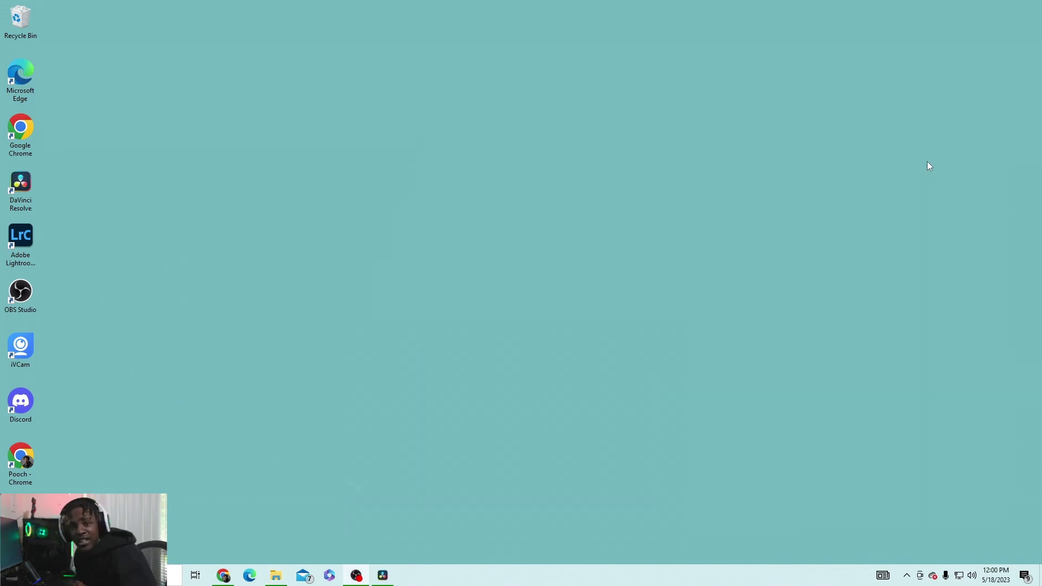